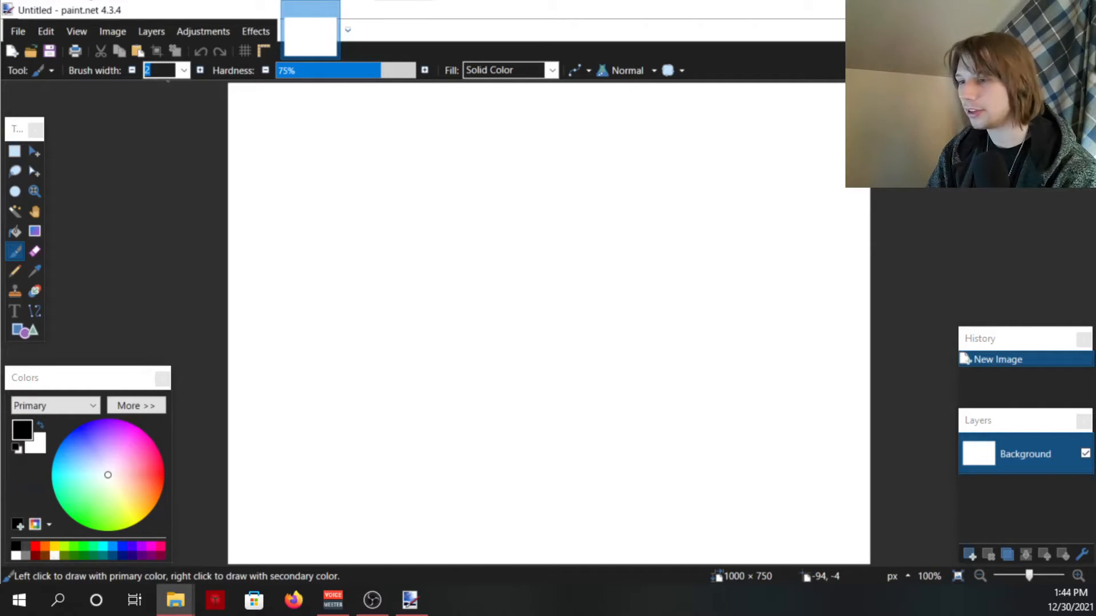
Import the selfie photo 20211229_210402 as a new layer in the current image and clear the selection.
{"action": "left_click_drag", "start_coordinate": [665, 316], "coordinate": [591, 354]}
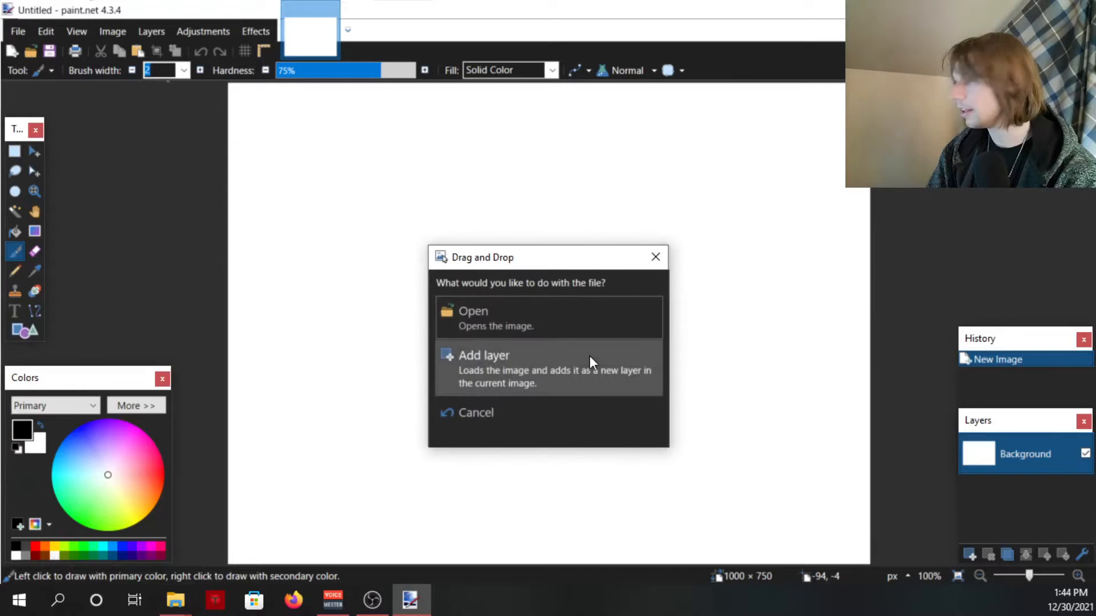
{"action": "left_click", "coordinate": [590, 355]}
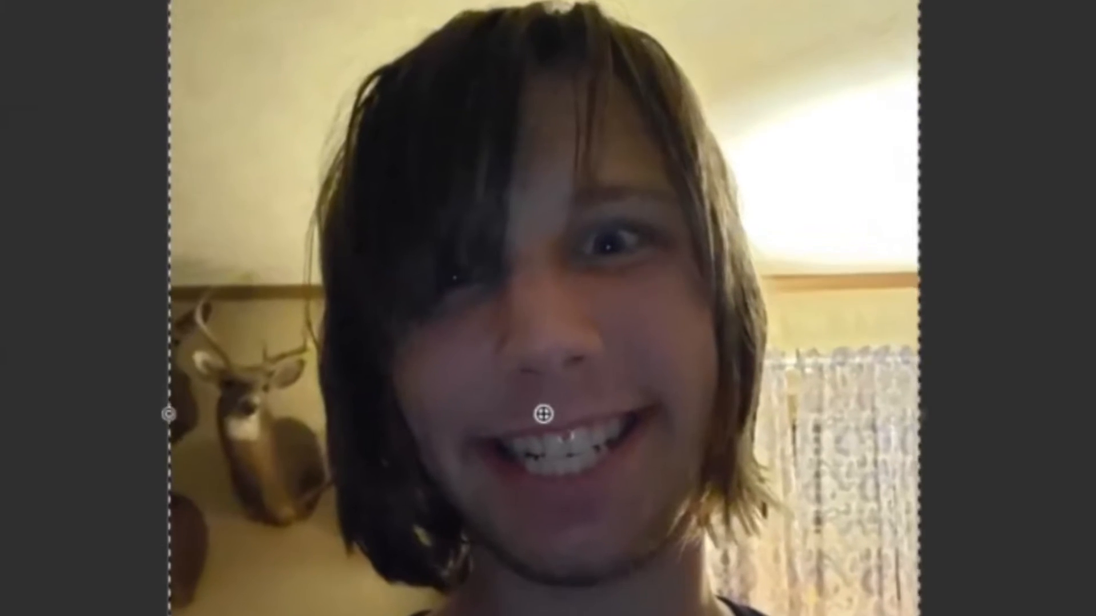
{"action": "key", "text": "ctrl+d"}
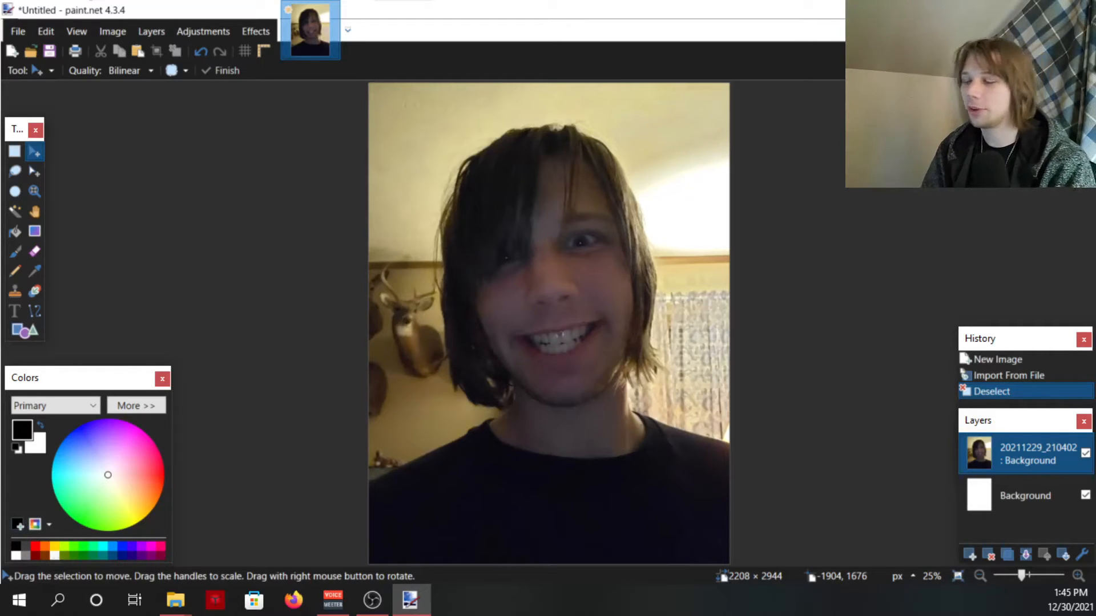
Try to remove the bright wall and curtain behind the head with a Magic Wand selection at 50% tolerance.
{"action": "left_click", "coordinate": [13, 217]}
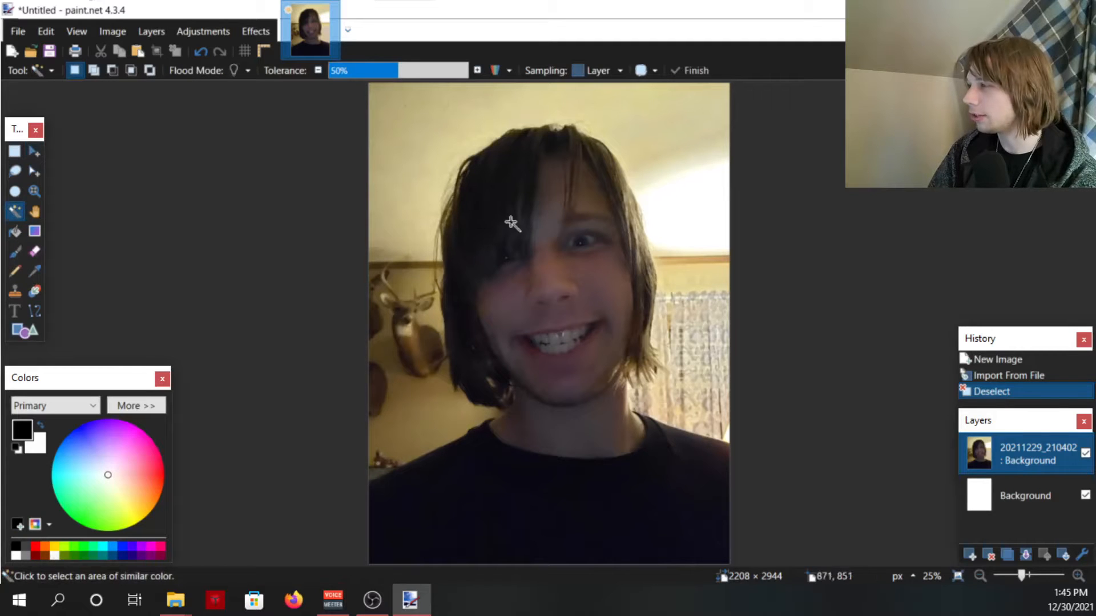
{"action": "left_click", "coordinate": [680, 228]}
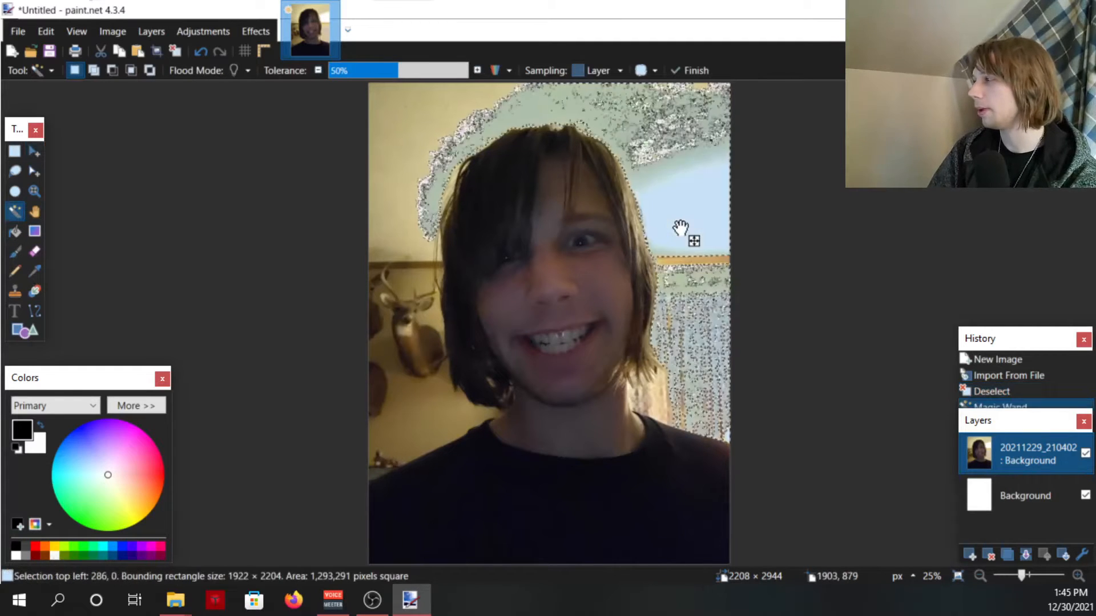
{"action": "scroll", "coordinate": [645, 228], "scroll_direction": "up", "scroll_amount": 5}
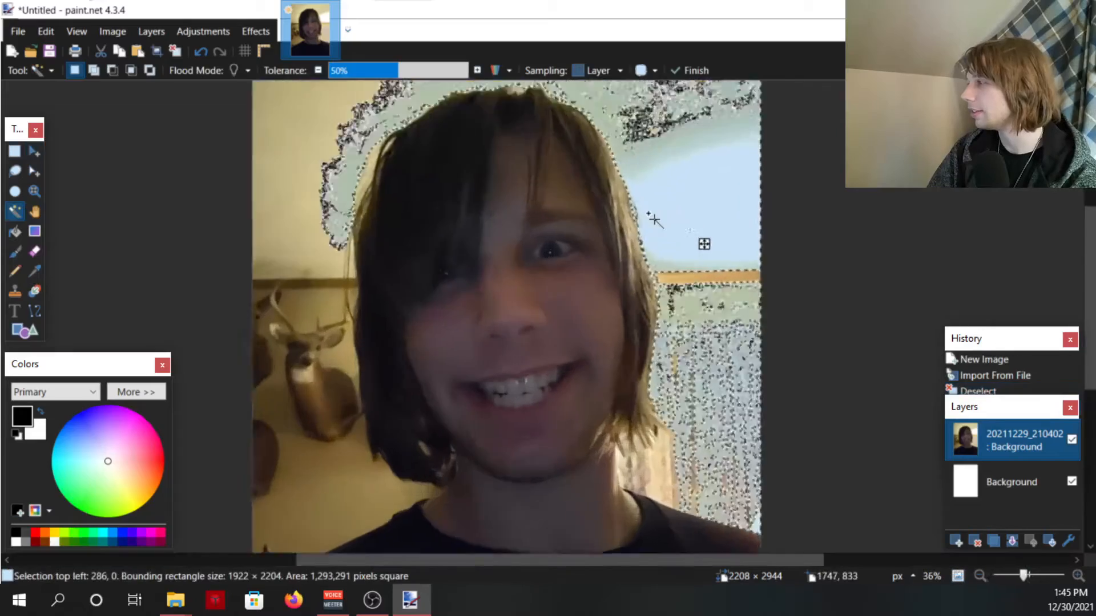
{"action": "scroll", "coordinate": [645, 232], "scroll_direction": "down", "scroll_amount": 4}
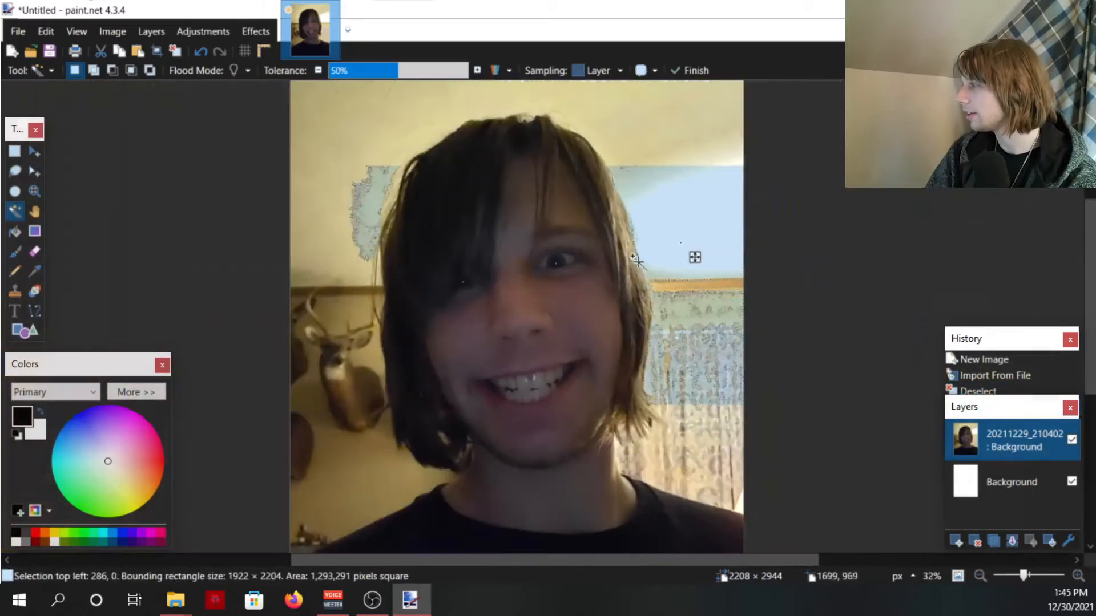
{"action": "key", "text": "Delete"}
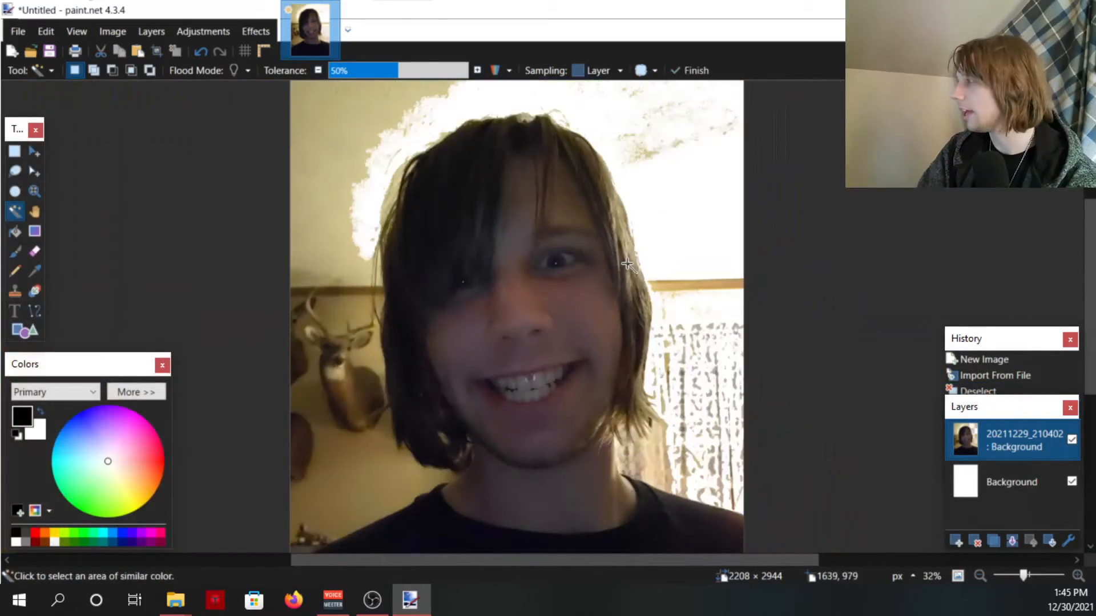
Inspect the cut edge along the hair, then undo the background deletion and clear the Magic Wand selection.
{"action": "scroll", "coordinate": [658, 130], "scroll_direction": "up", "scroll_amount": 5}
{"action": "scroll", "coordinate": [537, 286], "scroll_direction": "up", "scroll_amount": 5}
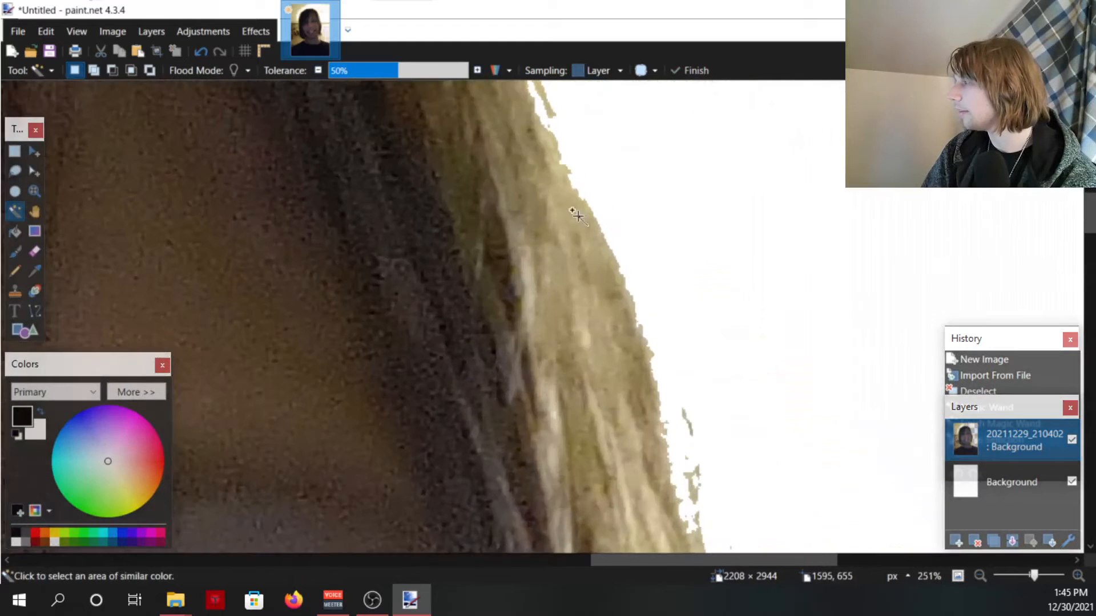
{"action": "scroll", "coordinate": [612, 241], "scroll_direction": "down", "scroll_amount": 7}
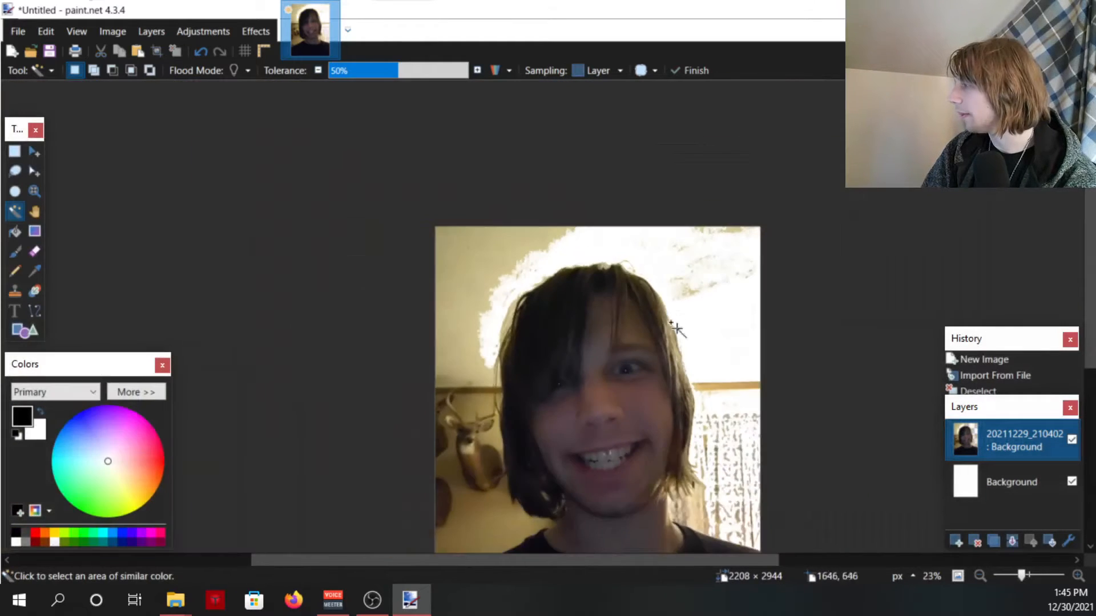
{"action": "scroll", "coordinate": [744, 340], "scroll_direction": "down", "scroll_amount": 2}
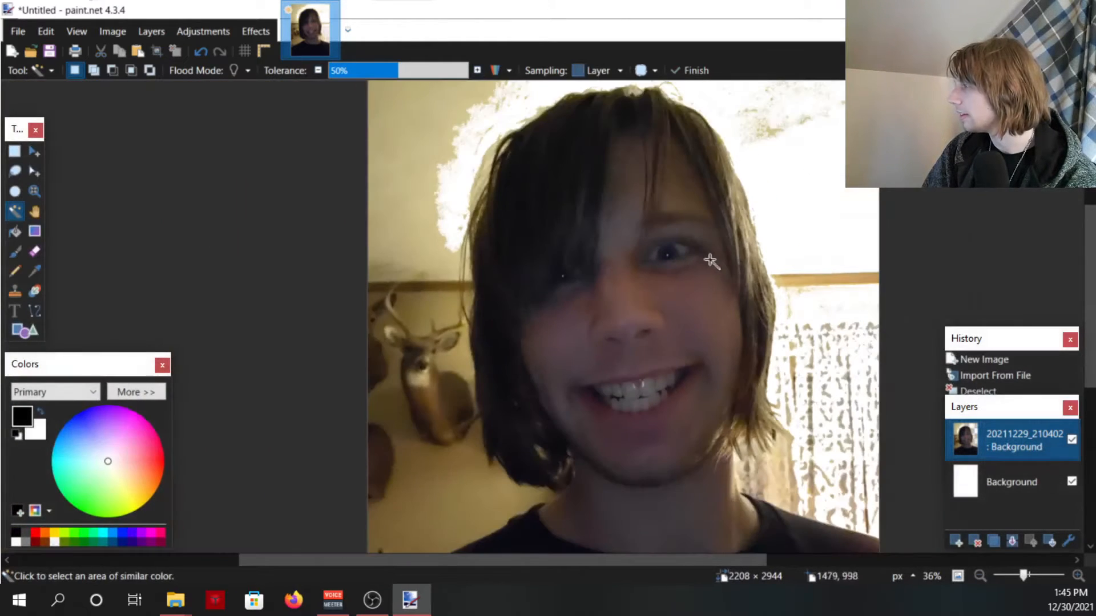
{"action": "scroll", "coordinate": [710, 261], "scroll_direction": "up", "scroll_amount": 2}
{"action": "scroll", "coordinate": [564, 254], "scroll_direction": "down", "scroll_amount": 2}
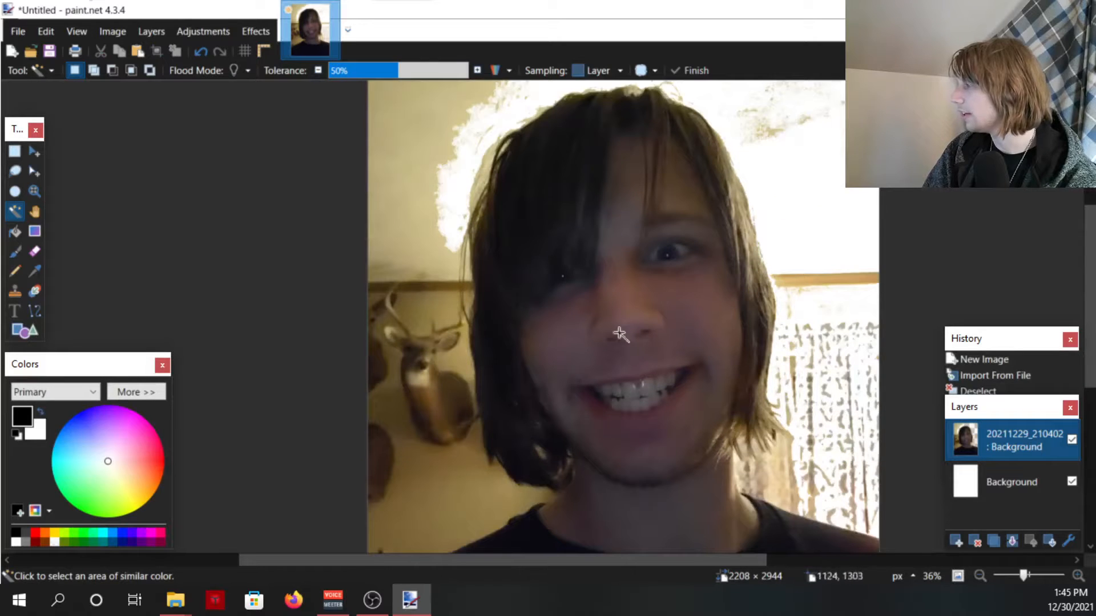
{"action": "left_click", "coordinate": [461, 249]}
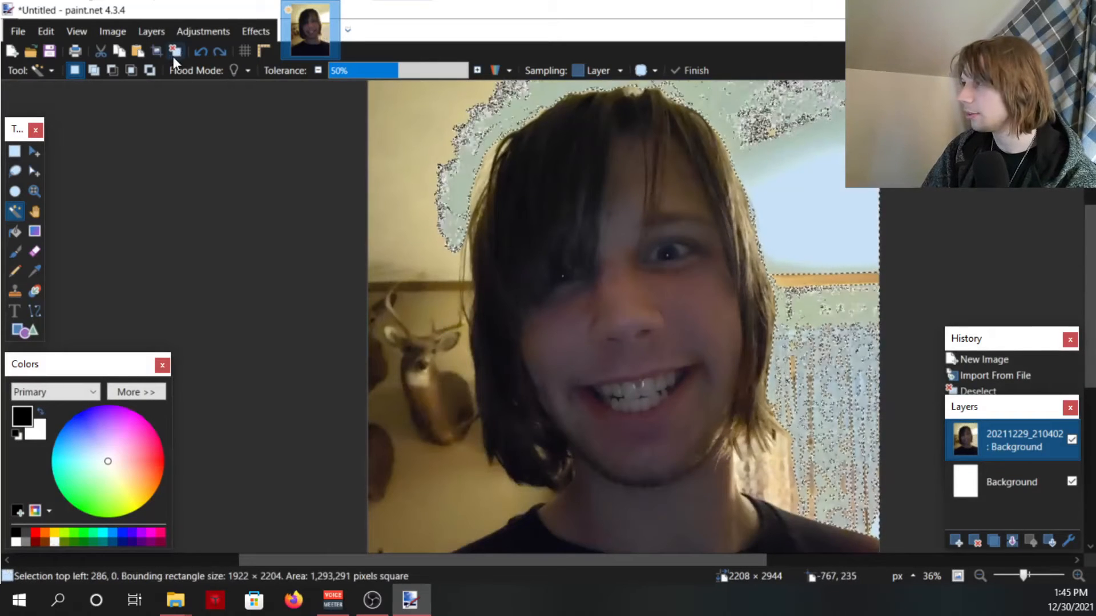
{"action": "left_click", "coordinate": [175, 52]}
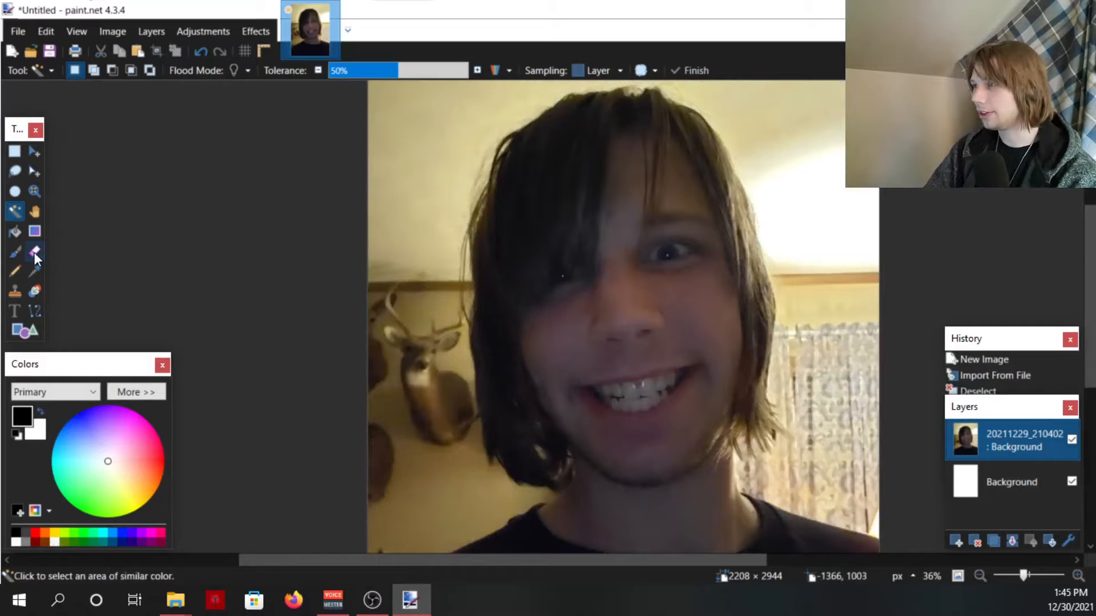
Set up the Eraser with a brush width of 55 and 100% hardness.
{"action": "left_click", "coordinate": [35, 252]}
{"action": "left_click", "coordinate": [183, 71]}
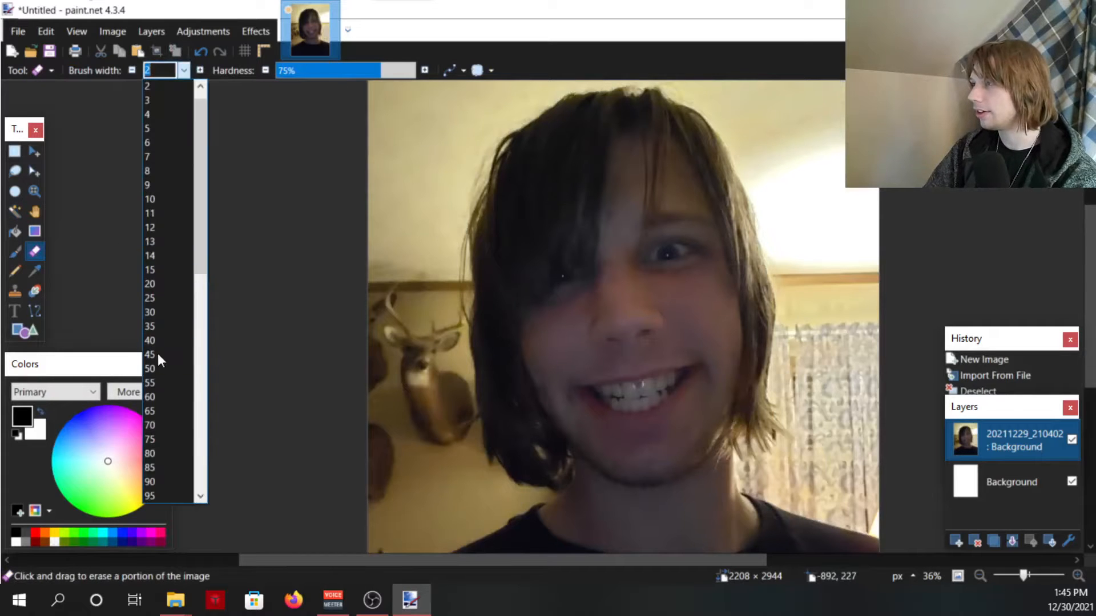
{"action": "left_click", "coordinate": [157, 354]}
{"action": "scroll", "coordinate": [810, 376], "scroll_direction": "up", "scroll_amount": 5}
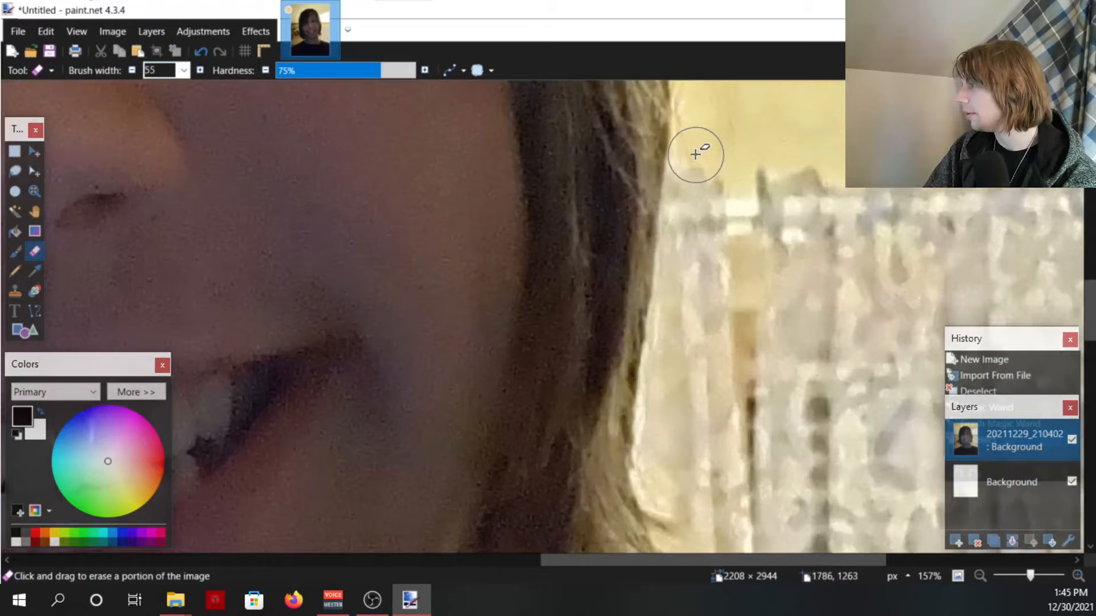
{"action": "left_click", "coordinate": [696, 154]}
{"action": "key", "text": "ctrl+z"}
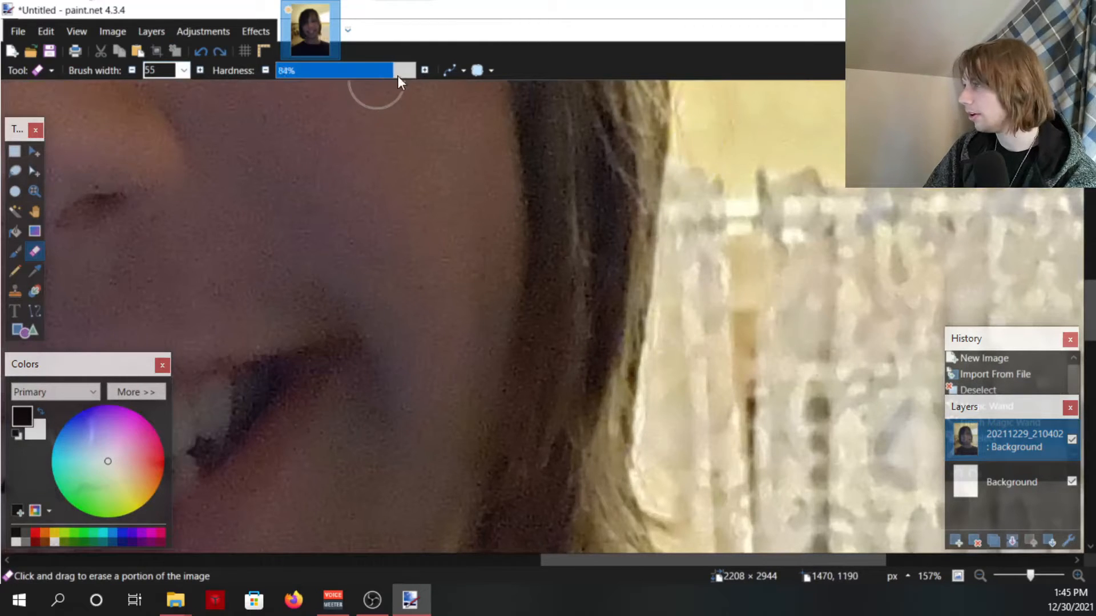
{"action": "left_click_drag", "start_coordinate": [397, 75], "coordinate": [417, 73]}
Erase a strip of background along the hair edge beside the curtain, from mouth level upward.
{"action": "left_click_drag", "start_coordinate": [692, 167], "coordinate": [683, 240]}
{"action": "key", "text": "ctrl+z"}
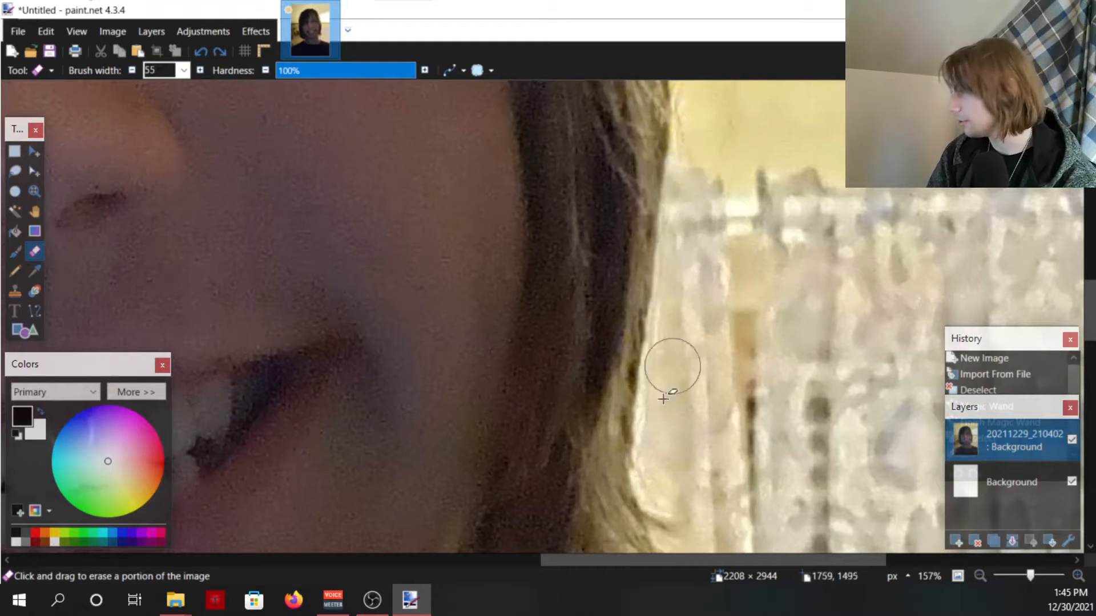
{"action": "left_click_drag", "start_coordinate": [664, 432], "coordinate": [686, 204]}
{"action": "scroll", "coordinate": [691, 268], "scroll_direction": "up", "scroll_amount": 3}
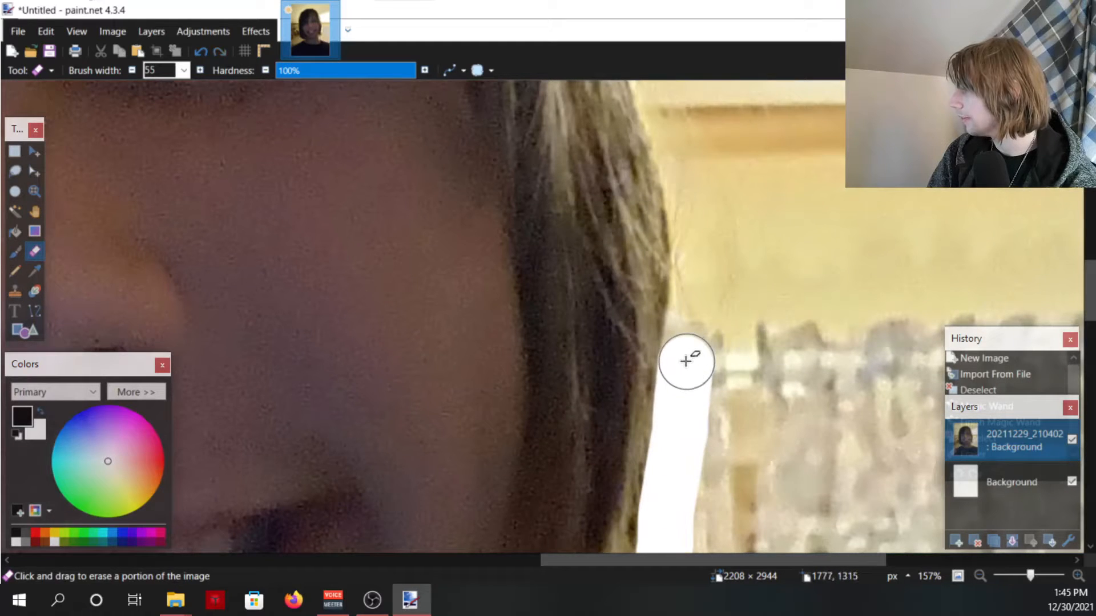
{"action": "left_click_drag", "start_coordinate": [686, 361], "coordinate": [694, 292]}
{"action": "scroll", "coordinate": [696, 320], "scroll_direction": "up", "scroll_amount": 4}
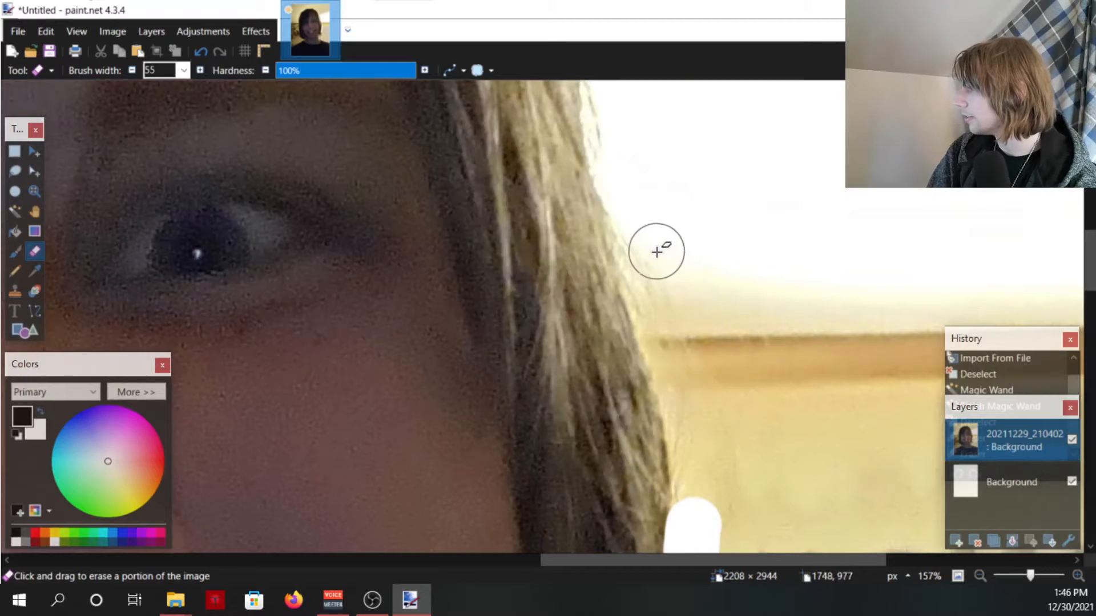
Extend the erased strip up the curtain-side hair edge, past the eye to forehead level.
{"action": "left_click_drag", "start_coordinate": [639, 241], "coordinate": [690, 463]}
{"action": "scroll", "coordinate": [684, 448], "scroll_direction": "up", "scroll_amount": 3}
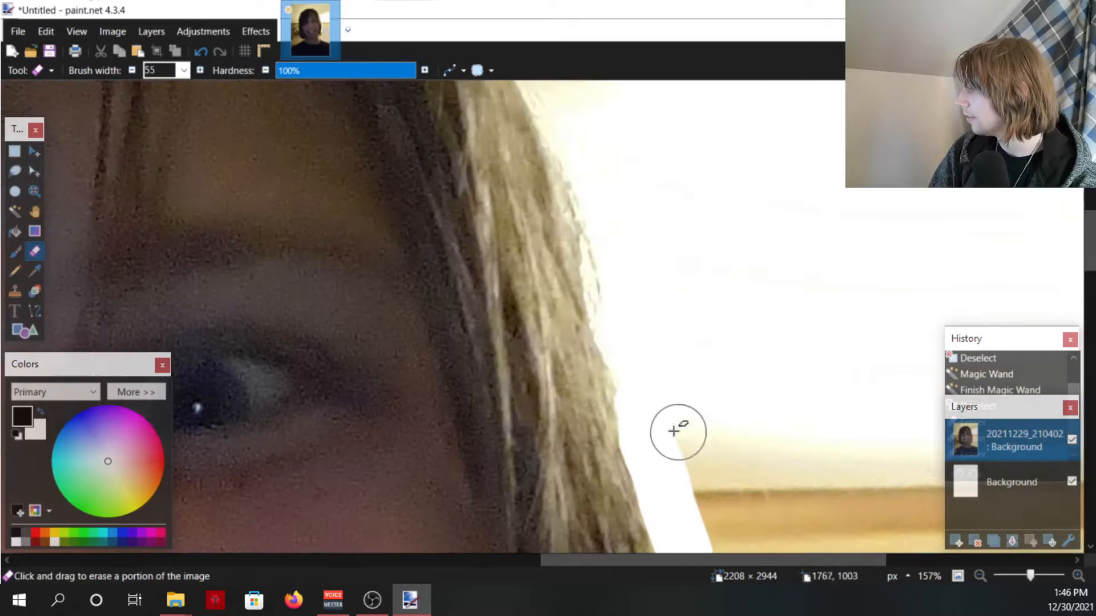
{"action": "left_click_drag", "start_coordinate": [613, 316], "coordinate": [652, 458]}
{"action": "scroll", "coordinate": [652, 457], "scroll_direction": "down", "scroll_amount": 1}
{"action": "scroll", "coordinate": [640, 400], "scroll_direction": "up", "scroll_amount": 3}
{"action": "mouse_move", "coordinate": [557, 240]}
{"action": "left_mouse_down"}
{"action": "mouse_move", "coordinate": [609, 345]}
{"action": "mouse_move", "coordinate": [618, 465]}
{"action": "left_mouse_up"}
Erase the background around the curtain-side upper curve of the head up to the crown.
{"action": "scroll", "coordinate": [678, 391], "scroll_direction": "up", "scroll_amount": 3}
{"action": "left_click_drag", "start_coordinate": [423, 159], "coordinate": [567, 411]}
{"action": "scroll", "coordinate": [562, 404], "scroll_direction": "down", "scroll_amount": 2}
{"action": "scroll", "coordinate": [468, 171], "scroll_direction": "up", "scroll_amount": 3}
{"action": "mouse_move", "coordinate": [482, 175]}
{"action": "left_mouse_down"}
{"action": "mouse_move", "coordinate": [546, 272]}
{"action": "mouse_move", "coordinate": [700, 354]}
{"action": "left_mouse_up"}
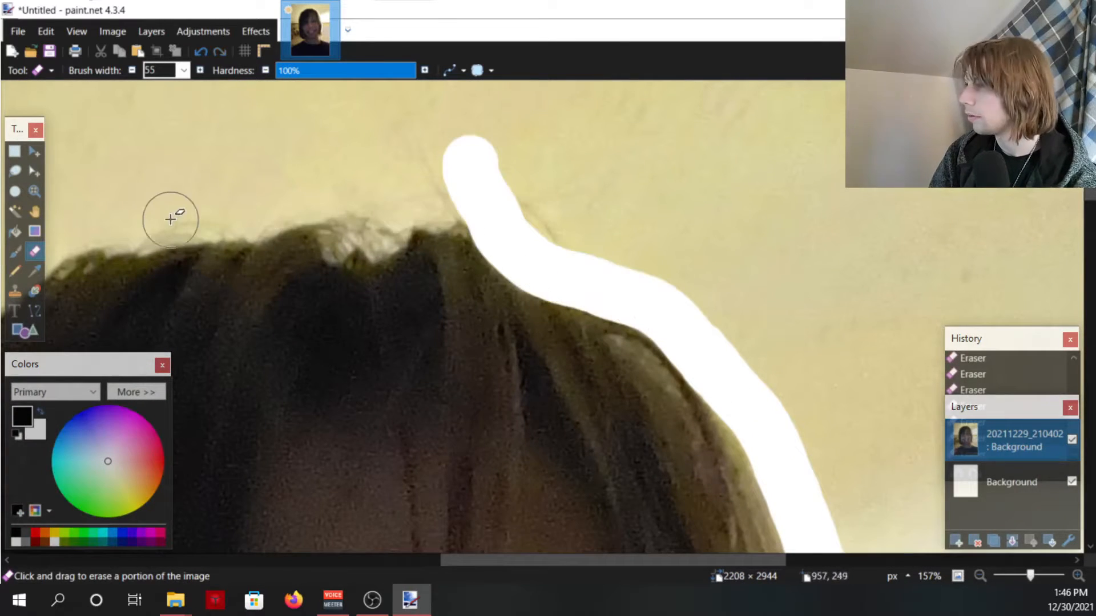
Erase the background along the top of the hair across the crown.
{"action": "mouse_move", "coordinate": [166, 220]}
{"action": "left_mouse_down"}
{"action": "mouse_move", "coordinate": [292, 202]}
{"action": "mouse_move", "coordinate": [336, 227]}
{"action": "mouse_move", "coordinate": [457, 191]}
{"action": "mouse_move", "coordinate": [418, 200]}
{"action": "mouse_move", "coordinate": [382, 232]}
{"action": "left_mouse_up"}
{"action": "scroll", "coordinate": [279, 206], "scroll_direction": "left", "scroll_amount": 1}
{"action": "scroll", "coordinate": [307, 211], "scroll_direction": "up", "scroll_amount": 1}
{"action": "scroll", "coordinate": [445, 227], "scroll_direction": "up", "scroll_amount": 2}
Set the Eraser brush width to 10 and clean up the small notch in the hair at the crown.
{"action": "left_click", "coordinate": [184, 71]}
{"action": "left_click", "coordinate": [162, 207]}
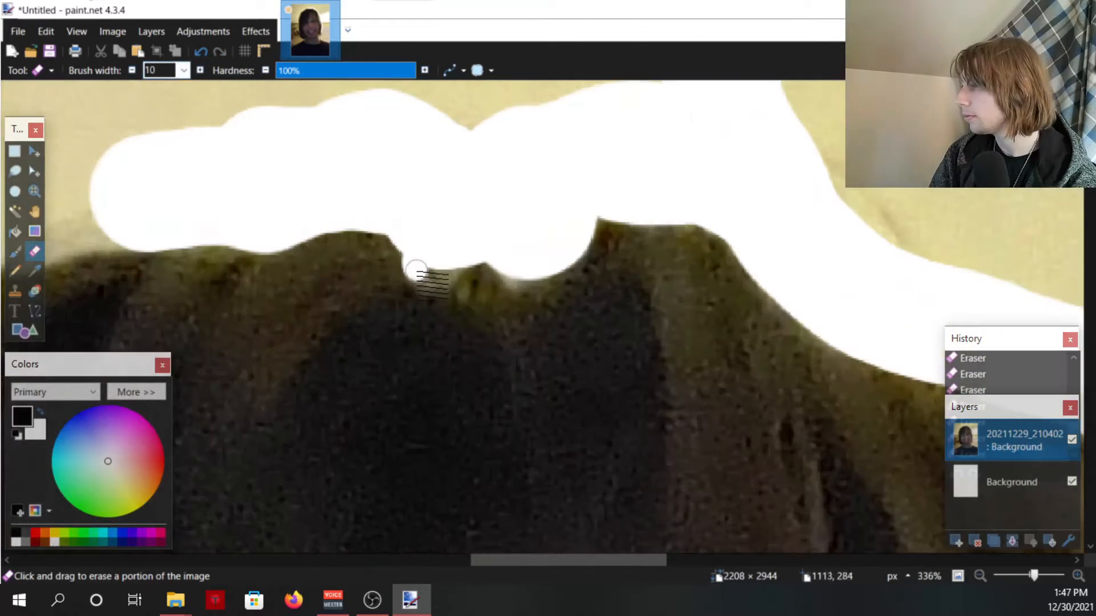
{"action": "mouse_move", "coordinate": [416, 269]}
{"action": "left_mouse_down"}
{"action": "mouse_move", "coordinate": [497, 254]}
{"action": "mouse_move", "coordinate": [384, 230]}
{"action": "mouse_move", "coordinate": [579, 243]}
{"action": "mouse_move", "coordinate": [539, 249]}
{"action": "mouse_move", "coordinate": [542, 269]}
{"action": "mouse_move", "coordinate": [649, 258]}
{"action": "mouse_move", "coordinate": [416, 203]}
{"action": "mouse_move", "coordinate": [522, 181]}
{"action": "left_mouse_up"}
{"action": "scroll", "coordinate": [540, 249], "scroll_direction": "up", "scroll_amount": 1}
{"action": "scroll", "coordinate": [540, 249], "scroll_direction": "down", "scroll_amount": 1}
{"action": "scroll", "coordinate": [656, 228], "scroll_direction": "down", "scroll_amount": 3}
Change the Eraser brush width and erase more background along the hair outline.
{"action": "left_click", "coordinate": [183, 70]}
{"action": "left_click", "coordinate": [163, 313]}
{"action": "scroll", "coordinate": [482, 268], "scroll_direction": "up", "scroll_amount": 2}
{"action": "scroll", "coordinate": [377, 234], "scroll_direction": "down", "scroll_amount": 2}
{"action": "mouse_move", "coordinate": [388, 230]}
{"action": "left_mouse_down"}
{"action": "mouse_move", "coordinate": [441, 198]}
{"action": "mouse_move", "coordinate": [373, 241]}
{"action": "left_mouse_up"}
Erase the light gaps between the hair strands on the upper deer-side edge with a brush width of 9.
{"action": "scroll", "coordinate": [415, 235], "scroll_direction": "down", "scroll_amount": 6}
{"action": "scroll", "coordinate": [388, 250], "scroll_direction": "up", "scroll_amount": 7}
{"action": "mouse_move", "coordinate": [541, 139]}
{"action": "left_mouse_down"}
{"action": "mouse_move", "coordinate": [499, 151]}
{"action": "mouse_move", "coordinate": [509, 150]}
{"action": "mouse_move", "coordinate": [429, 214]}
{"action": "left_mouse_up"}
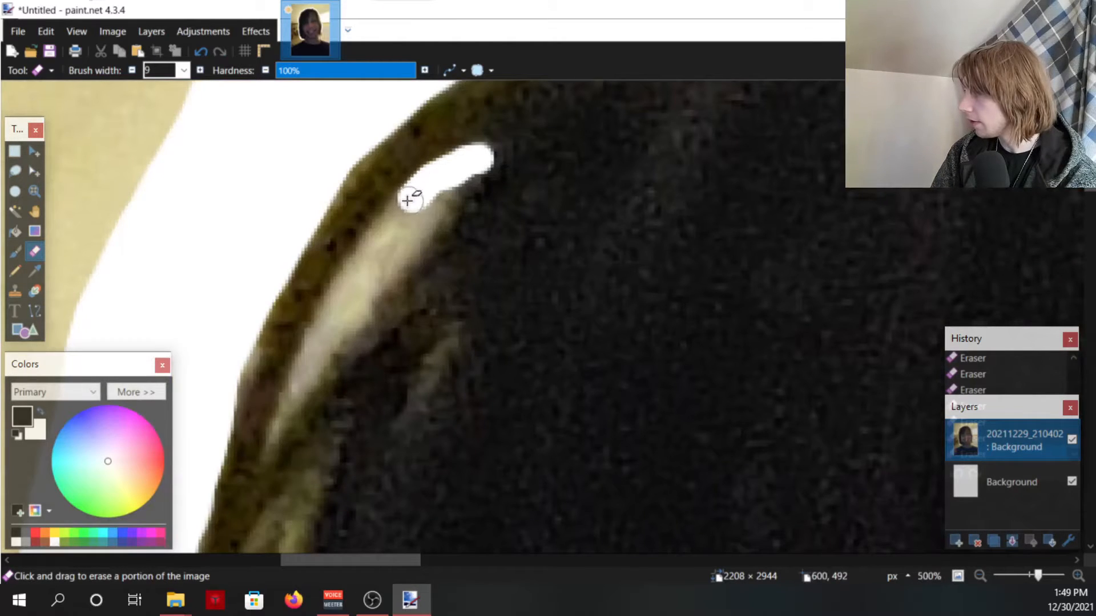
{"action": "left_click_drag", "start_coordinate": [417, 196], "coordinate": [416, 220]}
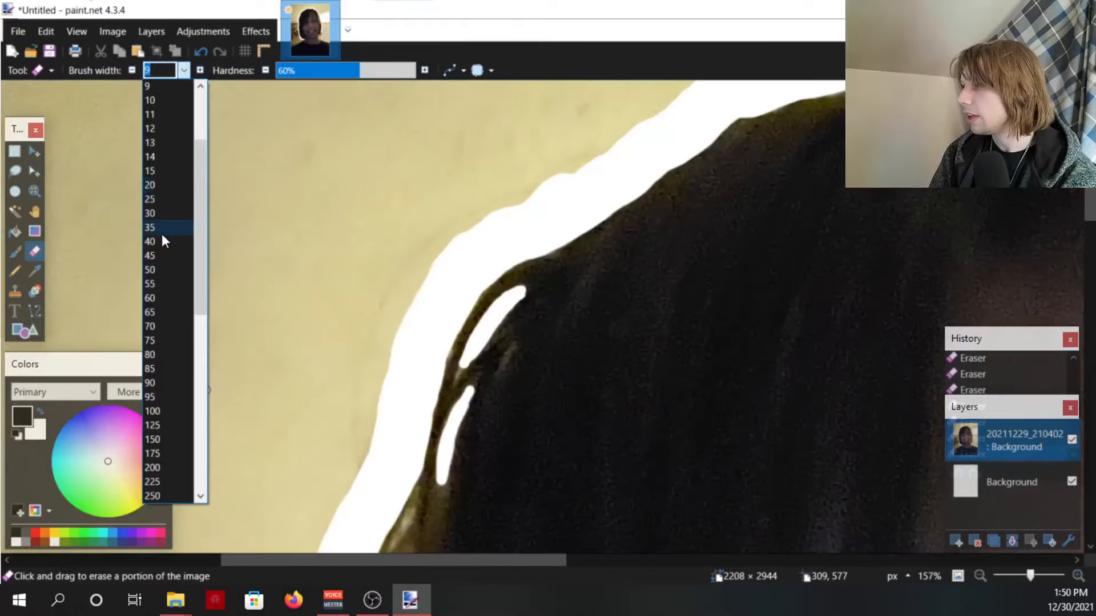
Set the Eraser to width 55 and 100% hardness and clean the background strip down the deer-side hair edge.
{"action": "scroll", "coordinate": [163, 234], "scroll_direction": "down", "scroll_amount": 5}
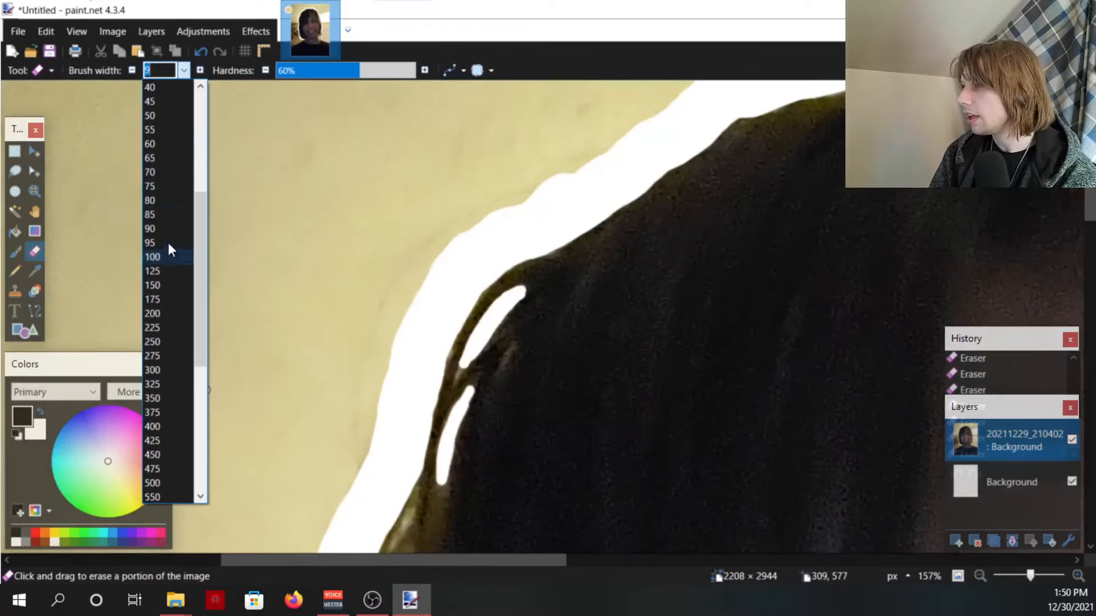
{"action": "left_click", "coordinate": [164, 157]}
{"action": "scroll", "coordinate": [342, 251], "scroll_direction": "down", "scroll_amount": 5}
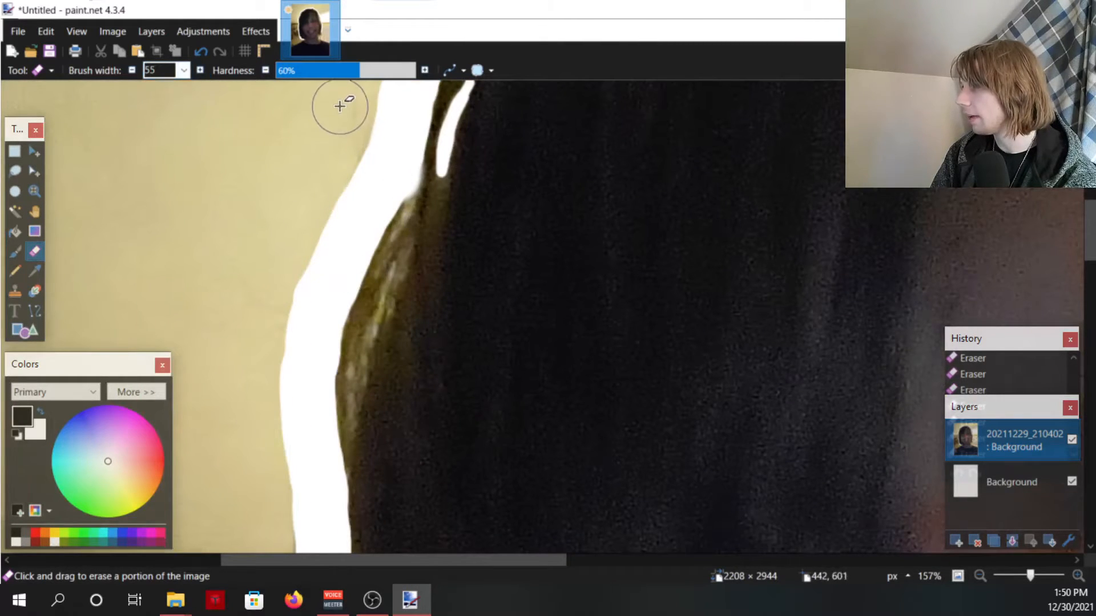
{"action": "left_click_drag", "start_coordinate": [360, 70], "coordinate": [458, 67]}
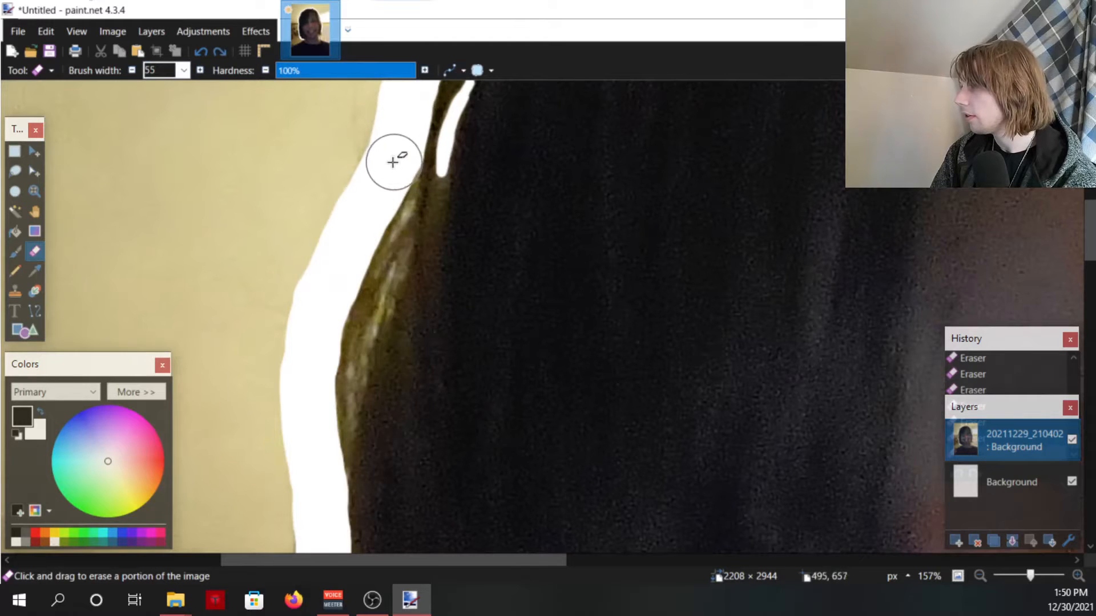
{"action": "mouse_move", "coordinate": [392, 170]}
{"action": "left_mouse_down"}
{"action": "mouse_move", "coordinate": [387, 274]}
{"action": "mouse_move", "coordinate": [319, 548]}
{"action": "left_mouse_up"}
{"action": "scroll", "coordinate": [397, 301], "scroll_direction": "down", "scroll_amount": 2}
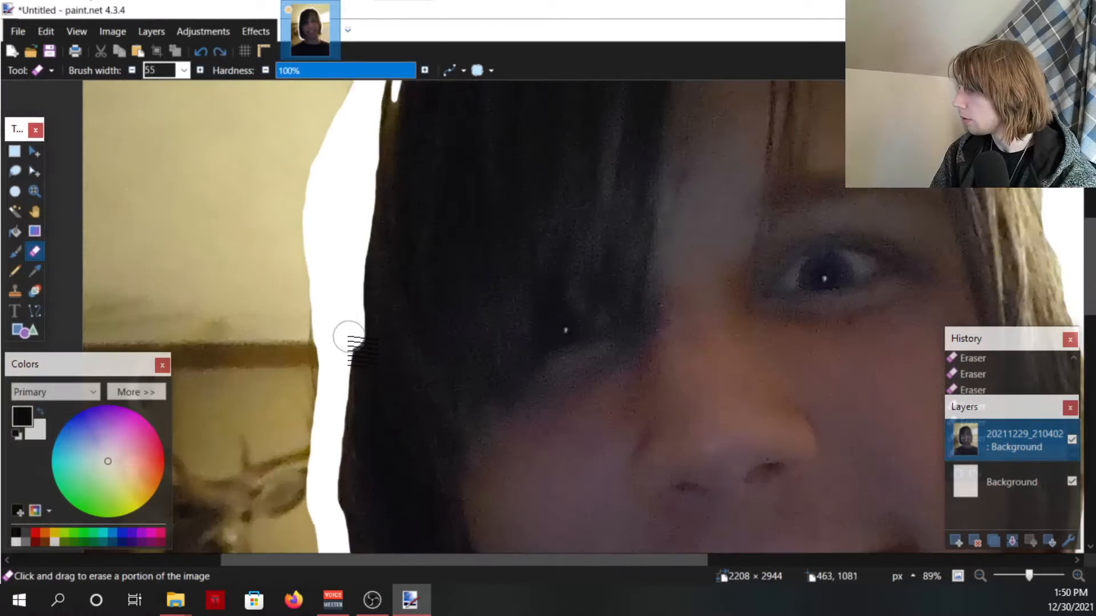
Erase a strip from the deer-side hair ends across the neck below the chin, joining the strip beside the curtain.
{"action": "scroll", "coordinate": [334, 382], "scroll_direction": "down", "scroll_amount": 3}
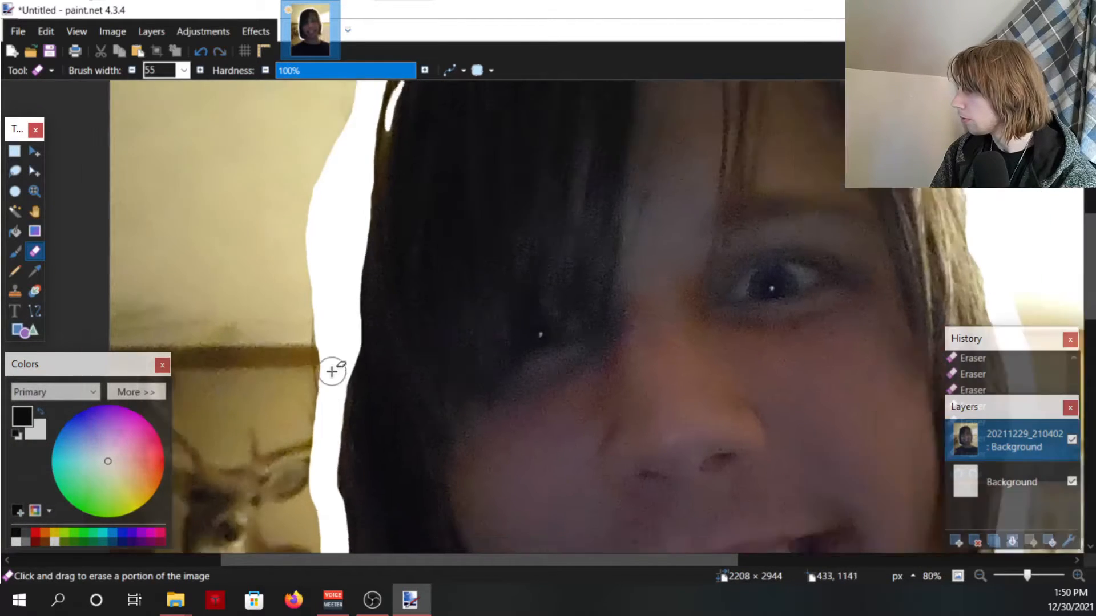
{"action": "scroll", "coordinate": [308, 329], "scroll_direction": "up", "scroll_amount": 2}
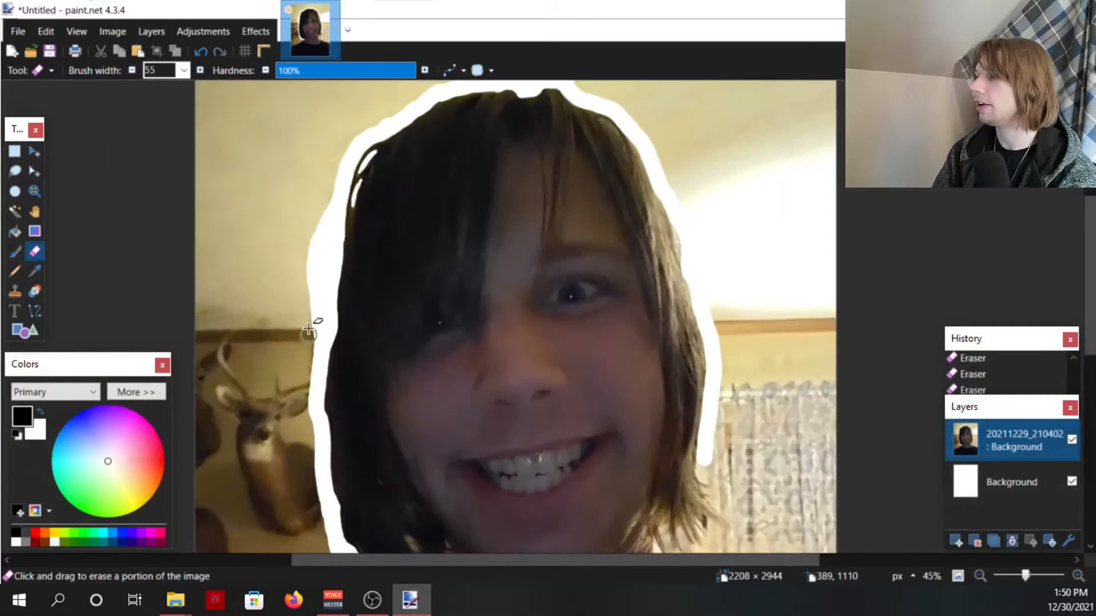
{"action": "scroll", "coordinate": [425, 211], "scroll_direction": "down", "scroll_amount": 2}
{"action": "scroll", "coordinate": [394, 365], "scroll_direction": "up", "scroll_amount": 4}
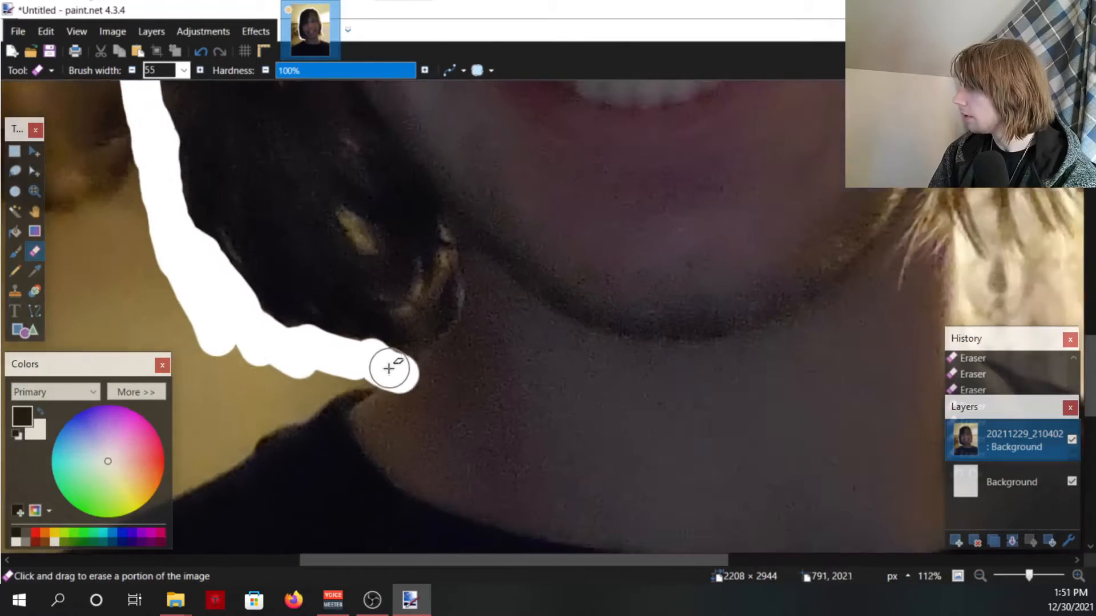
{"action": "scroll", "coordinate": [423, 364], "scroll_direction": "down", "scroll_amount": 1}
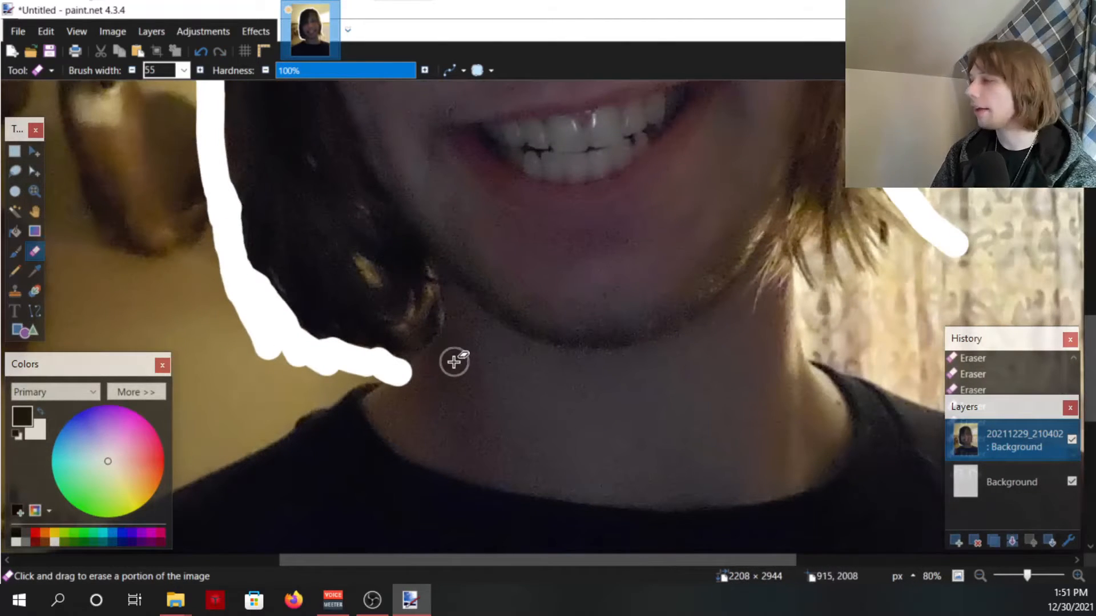
{"action": "scroll", "coordinate": [454, 362], "scroll_direction": "up", "scroll_amount": 2}
{"action": "mouse_move", "coordinate": [370, 348]}
{"action": "left_mouse_down"}
{"action": "mouse_move", "coordinate": [544, 385]}
{"action": "mouse_move", "coordinate": [862, 394]}
{"action": "left_mouse_up"}
{"action": "scroll", "coordinate": [404, 399], "scroll_direction": "down", "scroll_amount": 3}
{"action": "scroll", "coordinate": [527, 393], "scroll_direction": "up", "scroll_amount": 2}
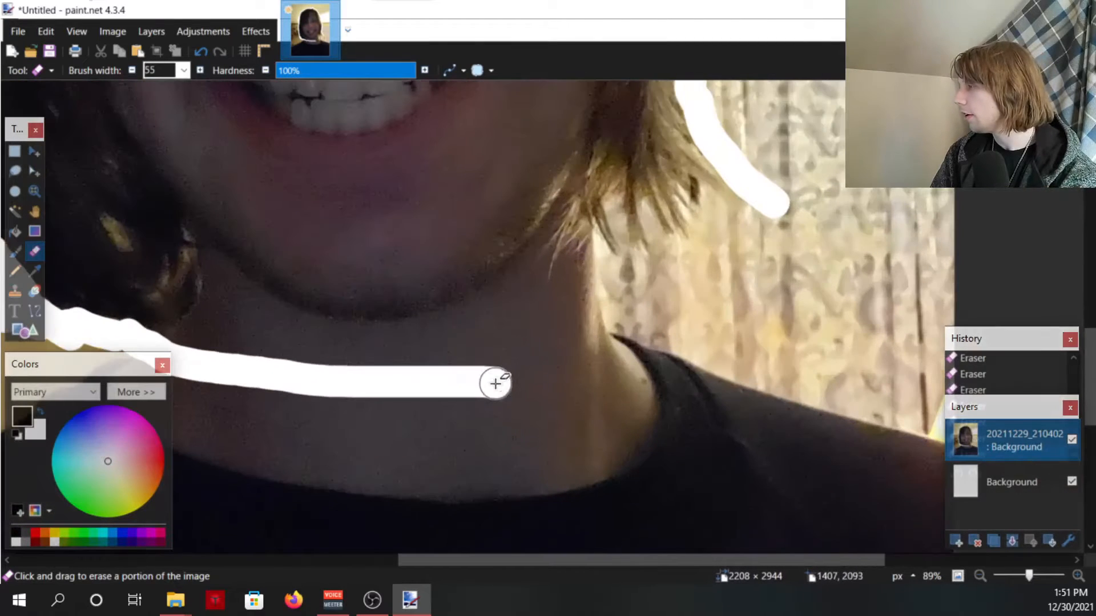
{"action": "mouse_move", "coordinate": [494, 382]}
{"action": "left_mouse_down"}
{"action": "mouse_move", "coordinate": [686, 317]}
{"action": "mouse_move", "coordinate": [785, 200]}
{"action": "left_mouse_up"}
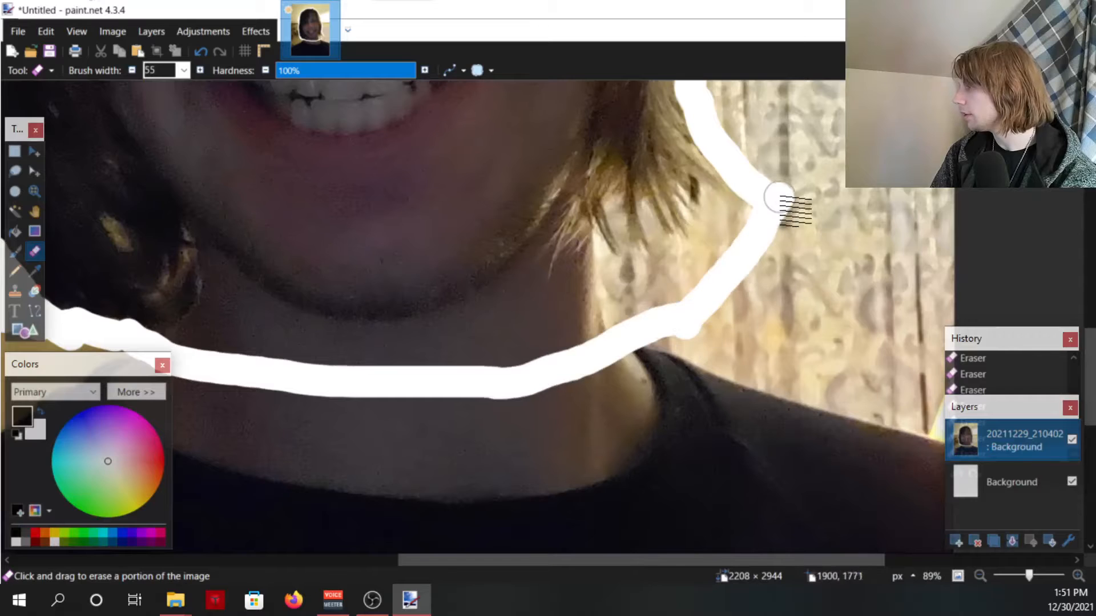
Select the photo area outside the erased outline using the Magic Wand at 70% tolerance and delete it.
{"action": "scroll", "coordinate": [803, 265], "scroll_direction": "down", "scroll_amount": 5}
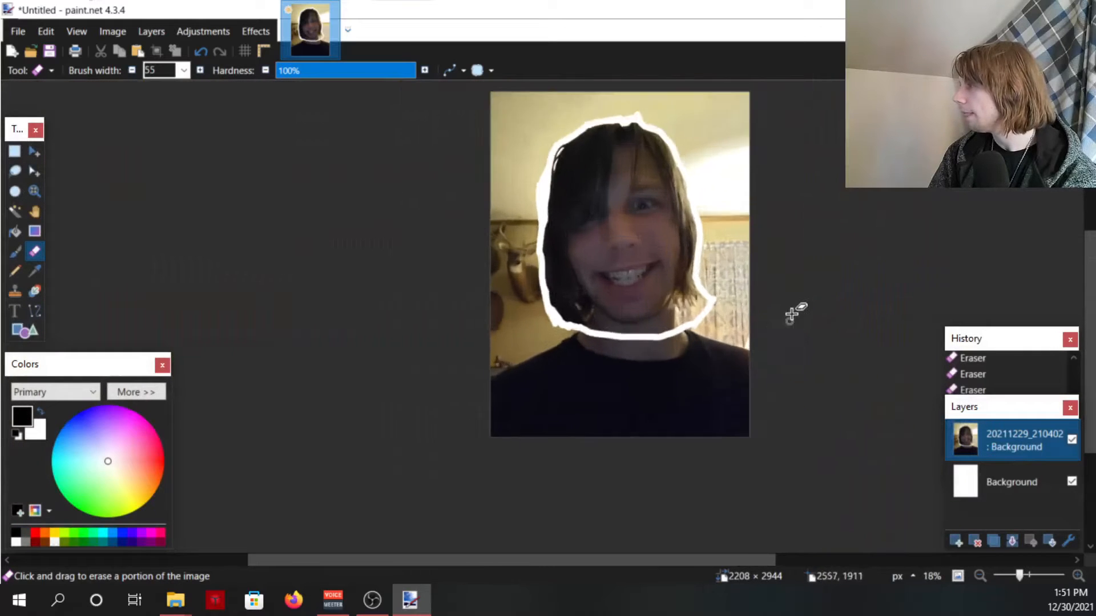
{"action": "scroll", "coordinate": [660, 400], "scroll_direction": "up", "scroll_amount": 2}
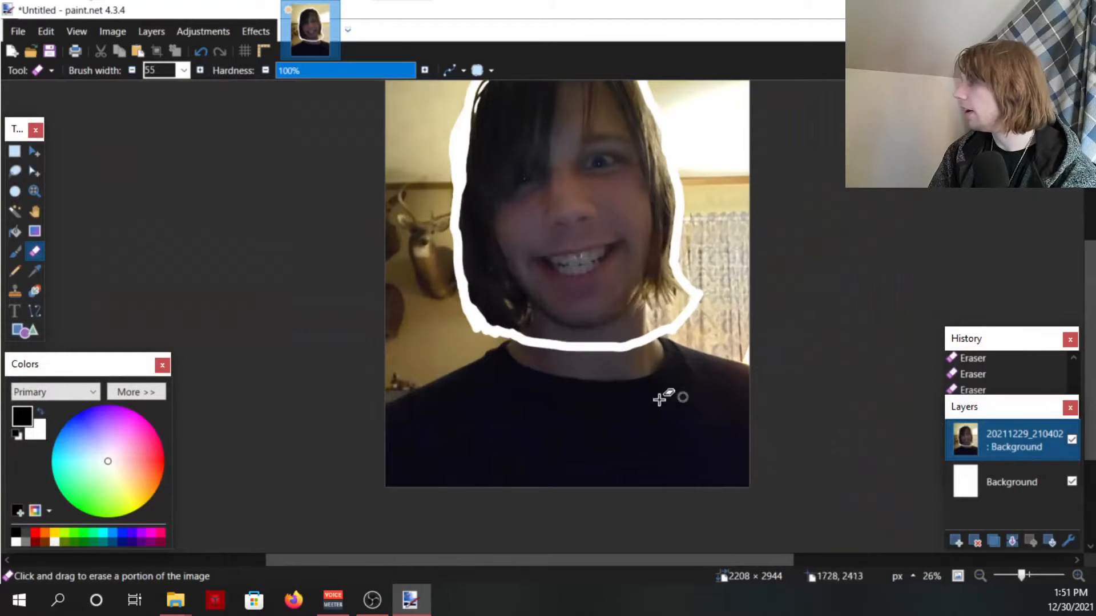
{"action": "left_click", "coordinate": [15, 213]}
{"action": "scroll", "coordinate": [413, 198], "scroll_direction": "up", "scroll_amount": 2}
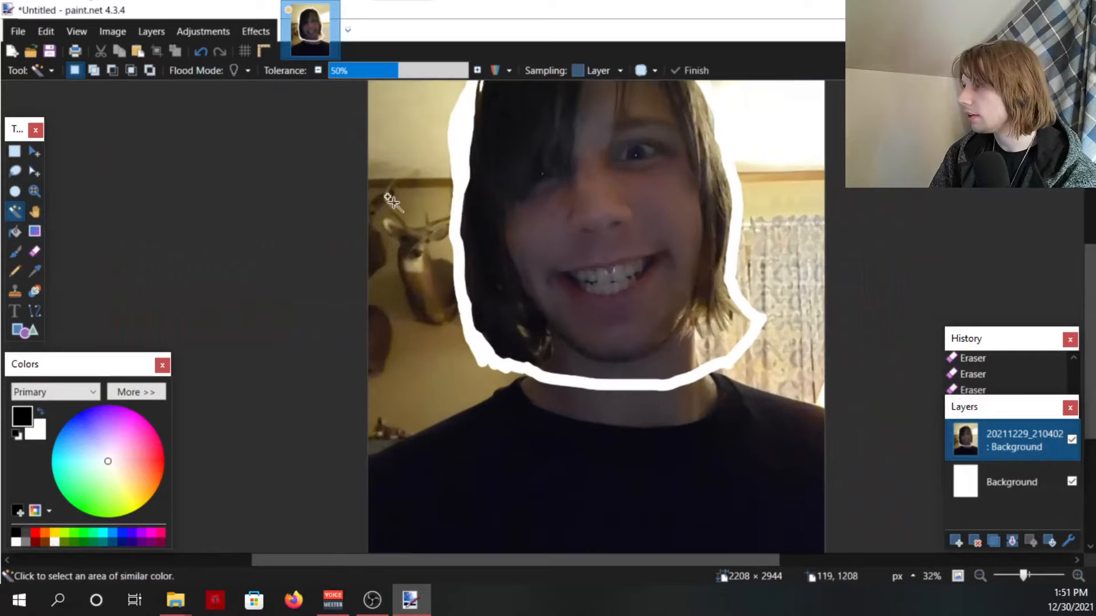
{"action": "left_click", "coordinate": [420, 176]}
{"action": "scroll", "coordinate": [325, 242], "scroll_direction": "down", "scroll_amount": 6}
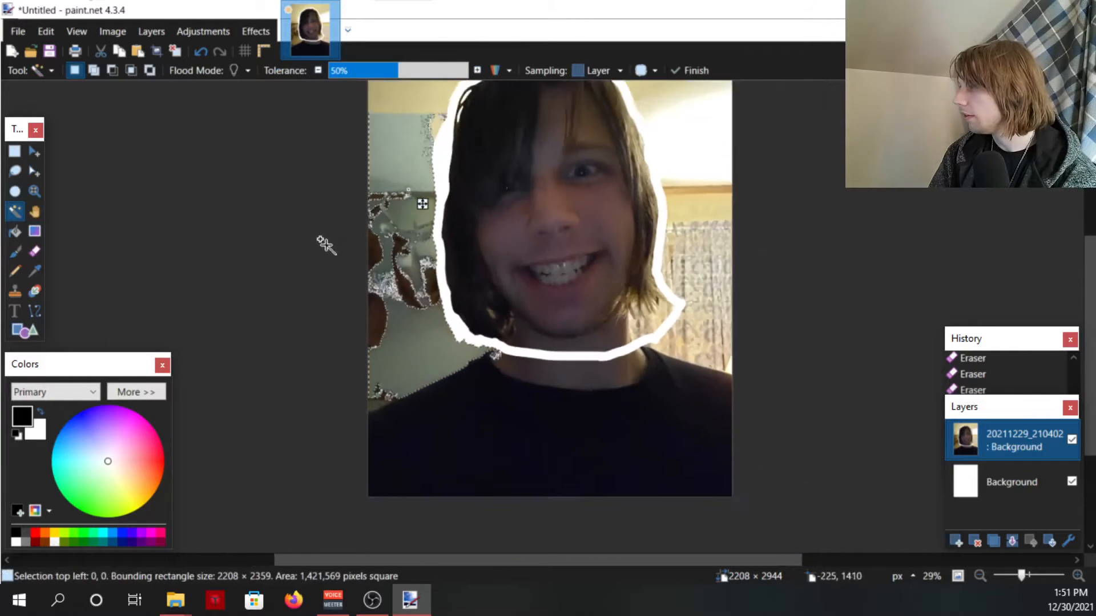
{"action": "left_click_drag", "start_coordinate": [393, 63], "coordinate": [426, 60]}
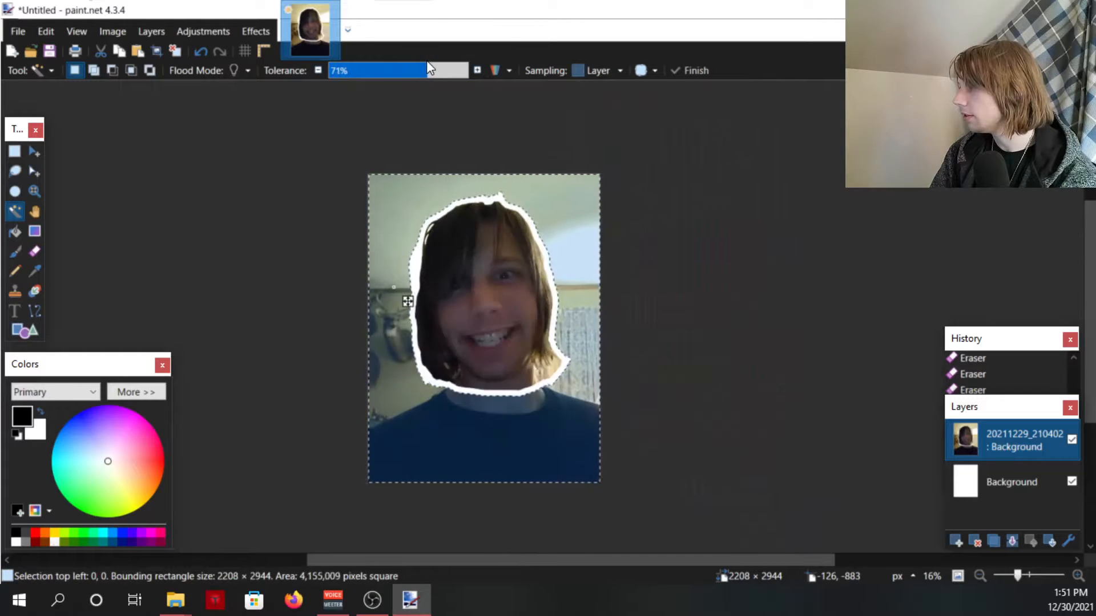
{"action": "scroll", "coordinate": [479, 370], "scroll_direction": "up", "scroll_amount": 3}
{"action": "scroll", "coordinate": [485, 362], "scroll_direction": "down", "scroll_amount": 2}
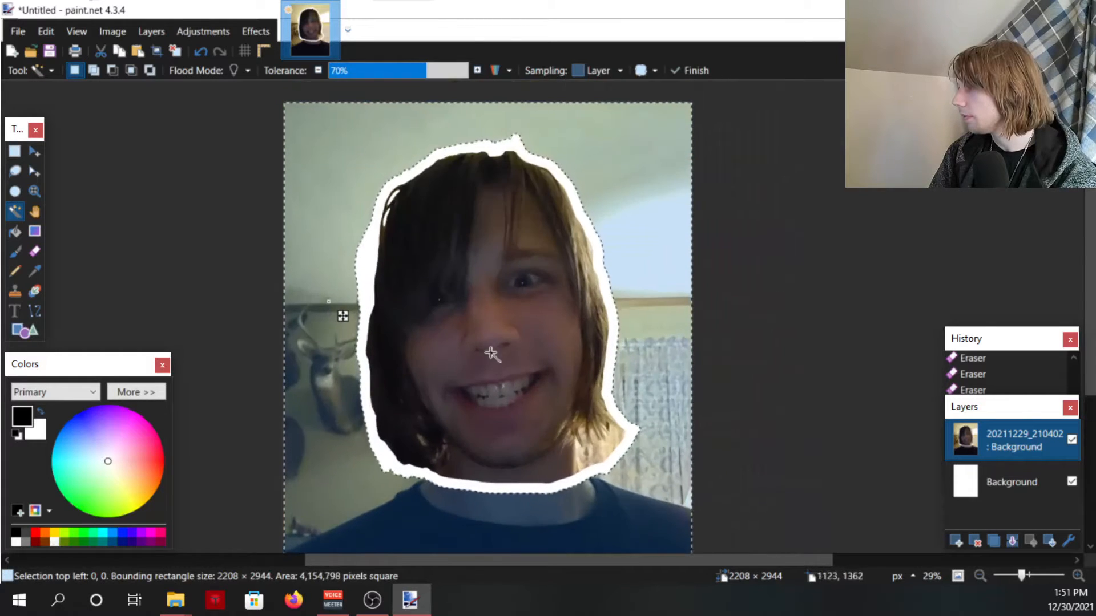
{"action": "key", "text": "Delete"}
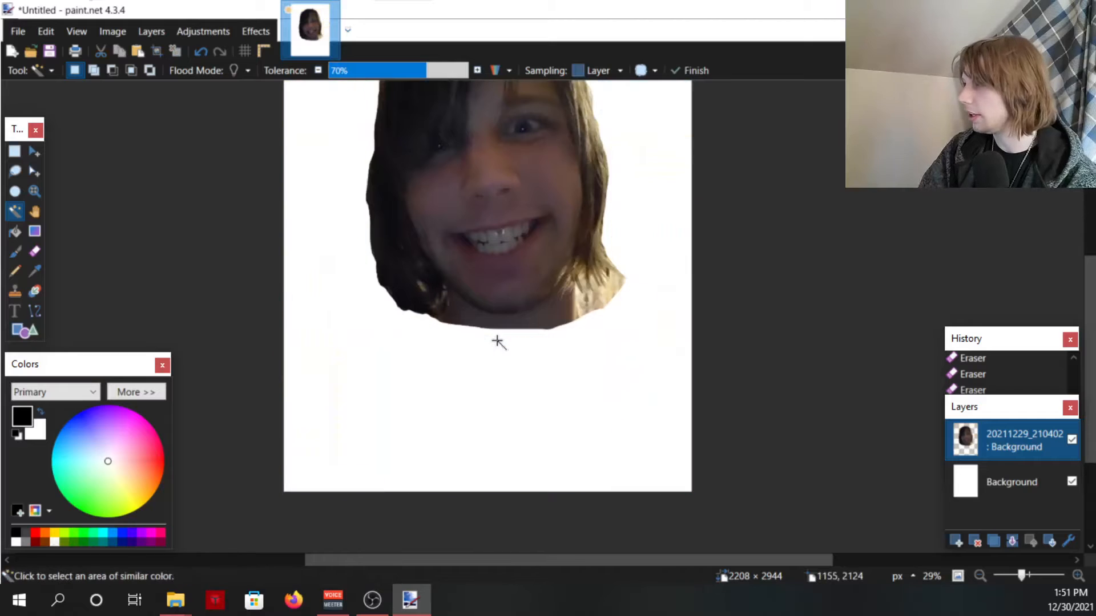
Crop the image with rectangular selections to about 1579 × 1991 pixels around the head.
{"action": "scroll", "coordinate": [498, 341], "scroll_direction": "up", "scroll_amount": 4}
{"action": "left_click", "coordinate": [15, 151]}
{"action": "scroll", "coordinate": [440, 244], "scroll_direction": "down", "scroll_amount": 2}
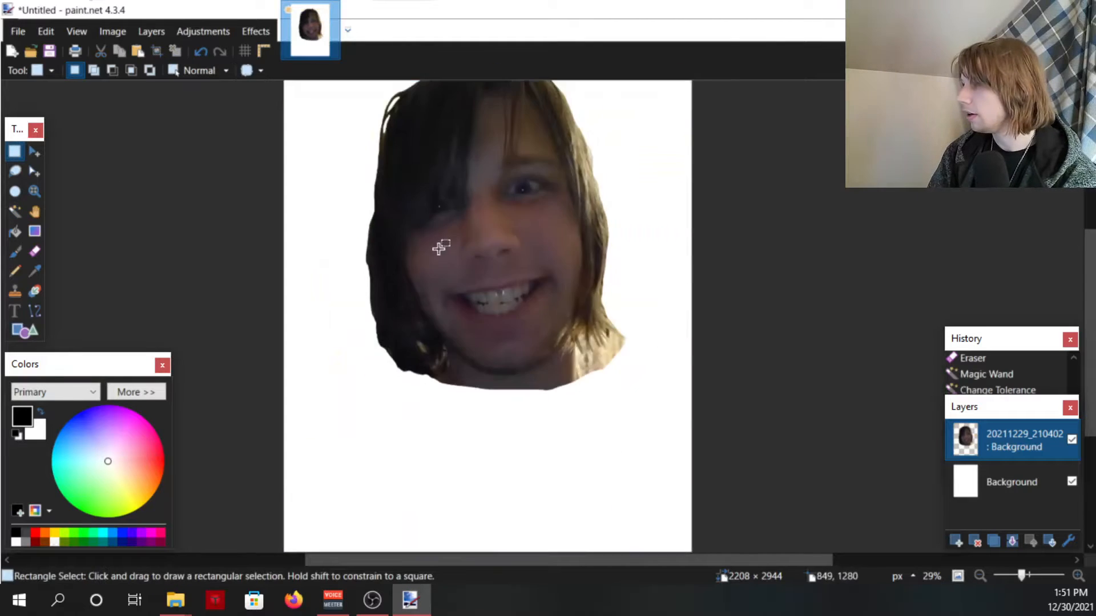
{"action": "scroll", "coordinate": [409, 291], "scroll_direction": "up", "scroll_amount": 5}
{"action": "scroll", "coordinate": [262, 134], "scroll_direction": "down", "scroll_amount": 2}
{"action": "left_click_drag", "start_coordinate": [262, 134], "coordinate": [645, 411]}
{"action": "left_click", "coordinate": [156, 50]}
{"action": "left_click_drag", "start_coordinate": [645, 489], "coordinate": [353, 122]}
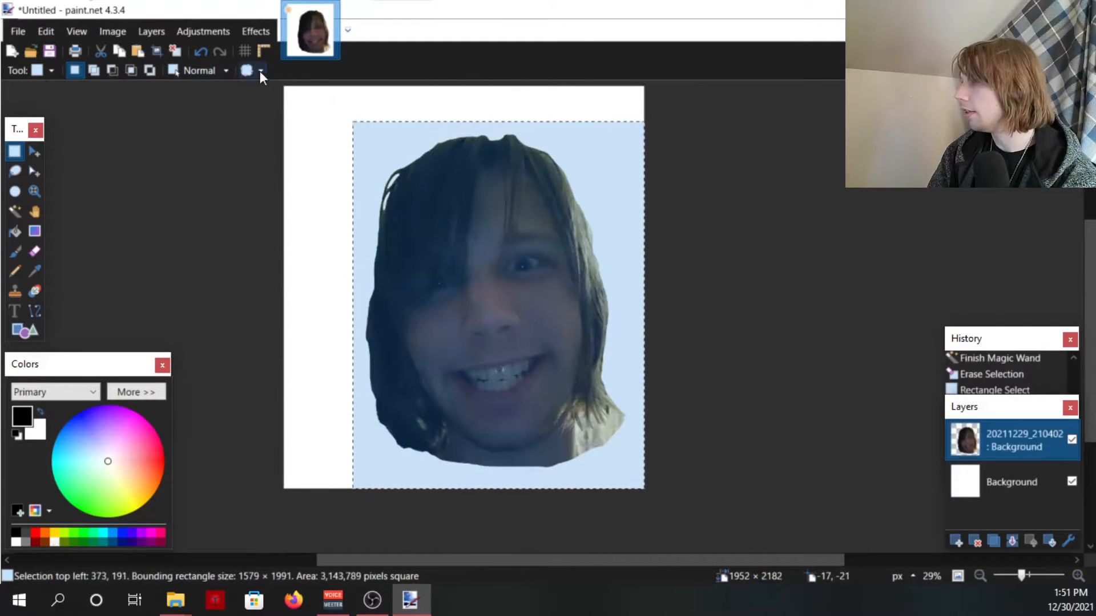
{"action": "left_click", "coordinate": [155, 51]}
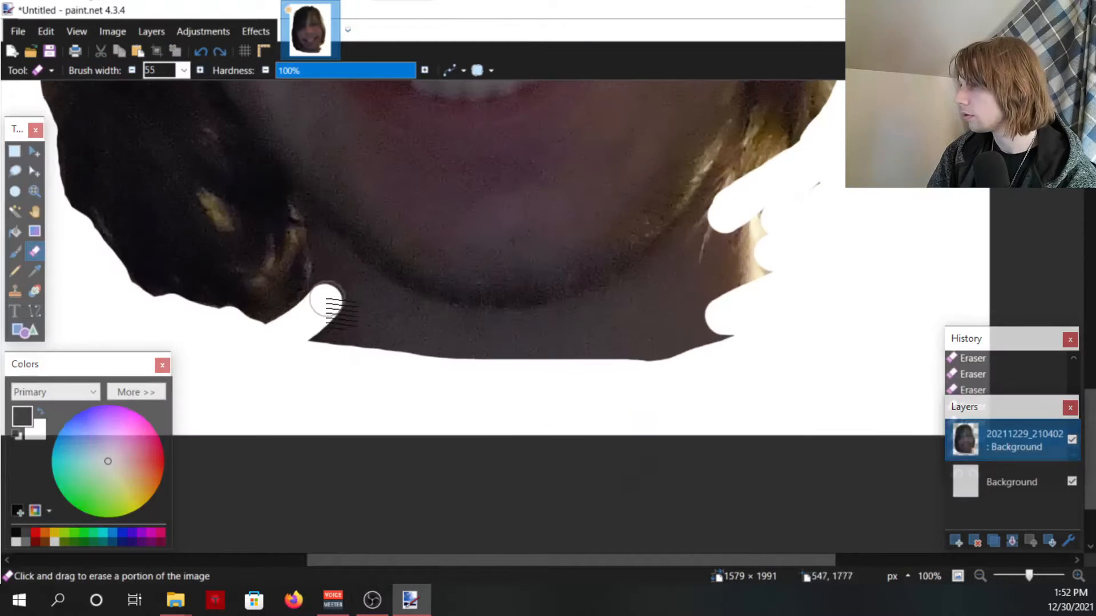
Erase a strip along the jawline from one set of hair ends to the other with a brush width of 55.
{"action": "scroll", "coordinate": [289, 343], "scroll_direction": "down", "scroll_amount": 1}
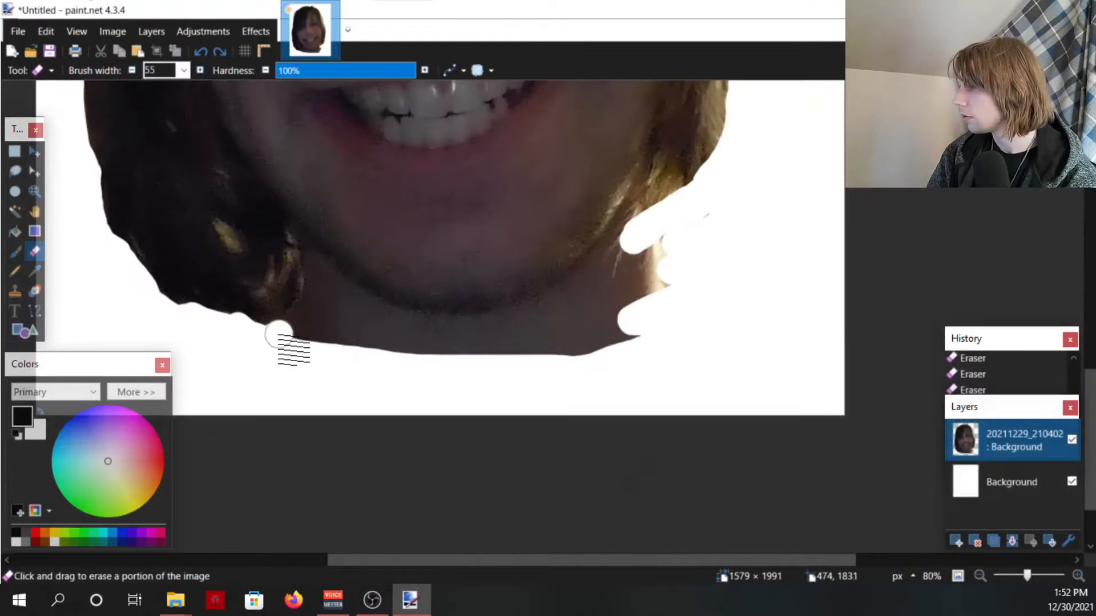
{"action": "mouse_move", "coordinate": [289, 343]}
{"action": "left_mouse_down"}
{"action": "mouse_move", "coordinate": [331, 287]}
{"action": "mouse_move", "coordinate": [463, 325]}
{"action": "mouse_move", "coordinate": [533, 311]}
{"action": "mouse_move", "coordinate": [633, 234]}
{"action": "left_mouse_up"}
{"action": "scroll", "coordinate": [718, 274], "scroll_direction": "down", "scroll_amount": 3}
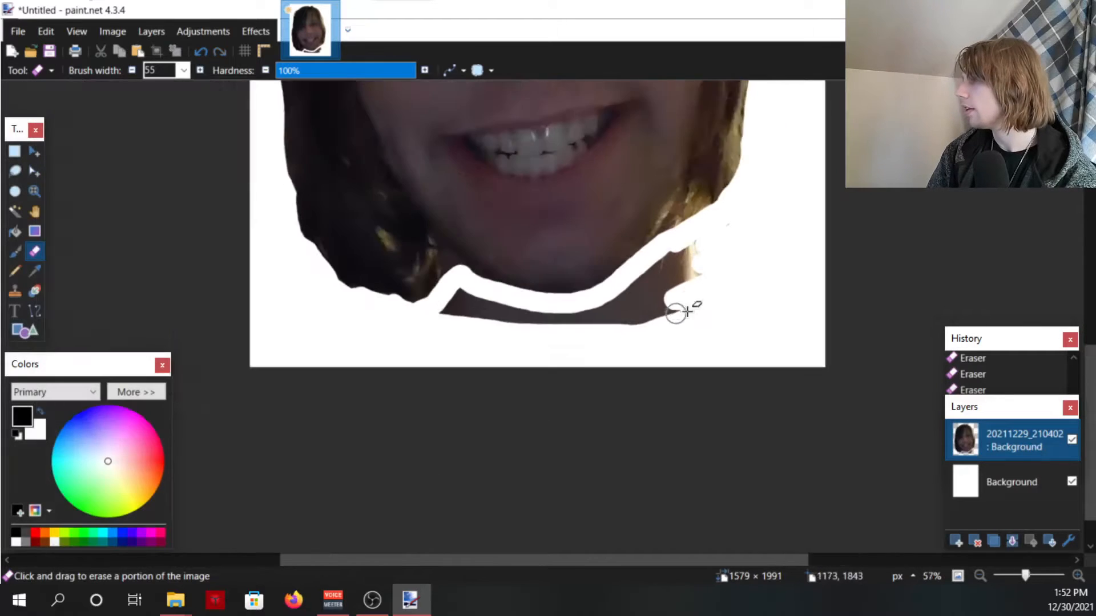
Set the Eraser brush width to 200 and erase the remaining neck and curtain pieces below the jaw strip.
{"action": "scroll", "coordinate": [685, 311], "scroll_direction": "up", "scroll_amount": 6}
{"action": "left_click", "coordinate": [183, 70]}
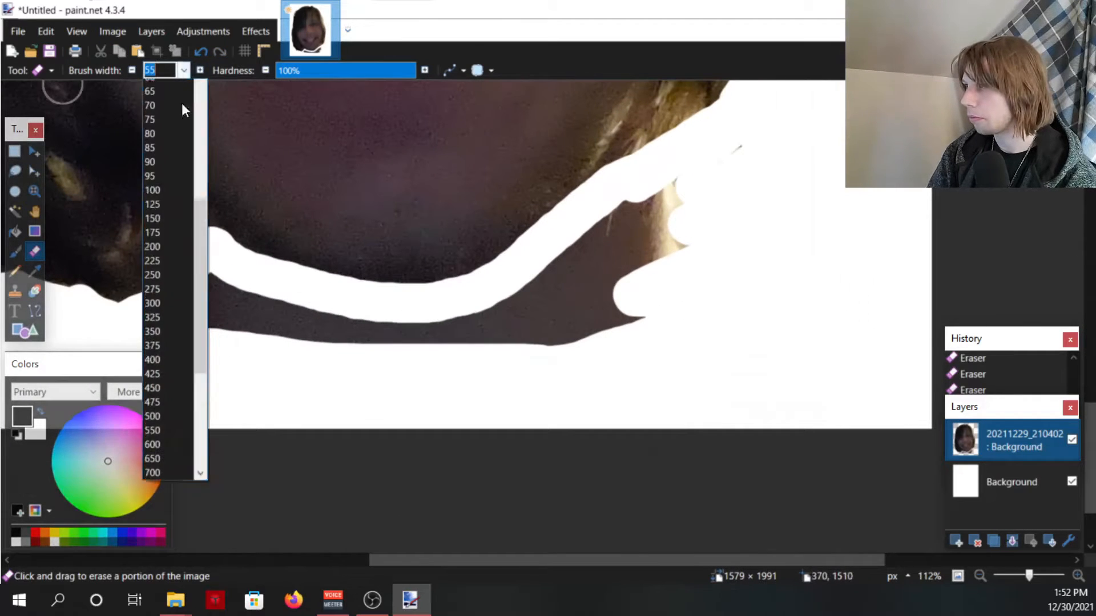
{"action": "left_click", "coordinate": [158, 272]}
{"action": "mouse_move", "coordinate": [232, 331]}
{"action": "left_mouse_down"}
{"action": "mouse_move", "coordinate": [277, 366]}
{"action": "mouse_move", "coordinate": [443, 391]}
{"action": "mouse_move", "coordinate": [594, 360]}
{"action": "mouse_move", "coordinate": [614, 313]}
{"action": "mouse_move", "coordinate": [685, 249]}
{"action": "left_mouse_up"}
{"action": "scroll", "coordinate": [807, 183], "scroll_direction": "down", "scroll_amount": 6}
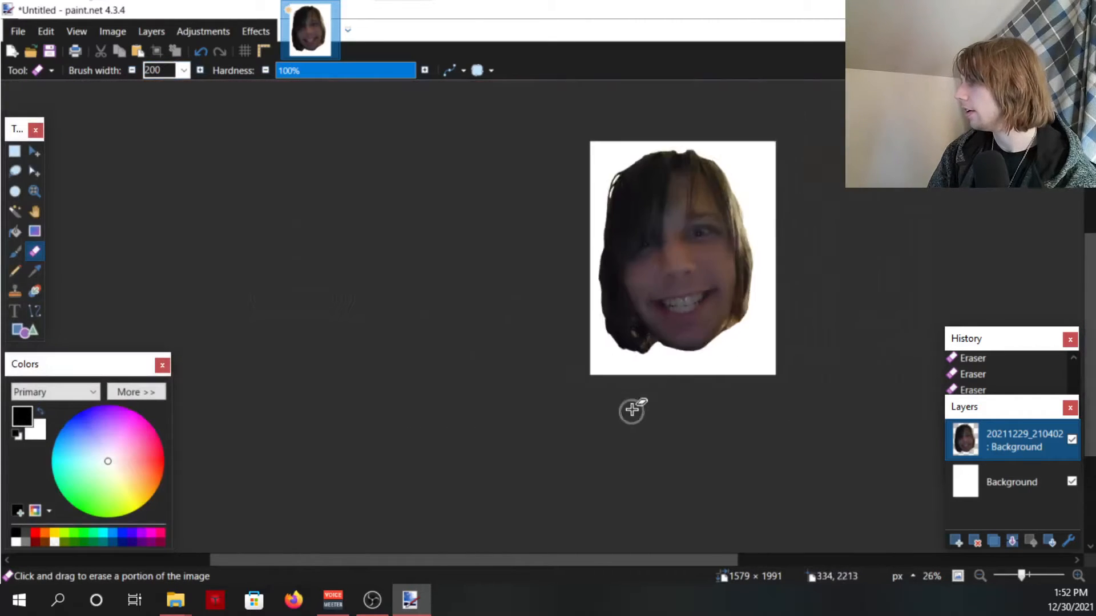
{"action": "scroll", "coordinate": [779, 313], "scroll_direction": "up", "scroll_amount": 3}
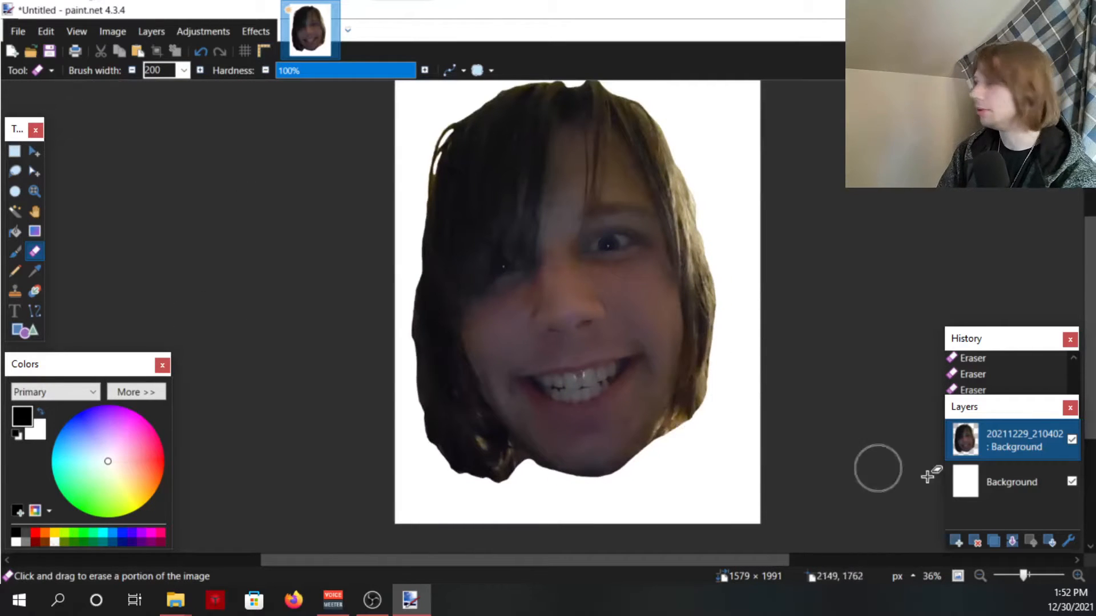
Select the Background layer, and open the project file "Deadly Game of Cards! - Inscryption Part 1.pdn" to view the thumbnail.
{"action": "left_click", "coordinate": [1011, 482]}
{"action": "left_click", "coordinate": [175, 600]}
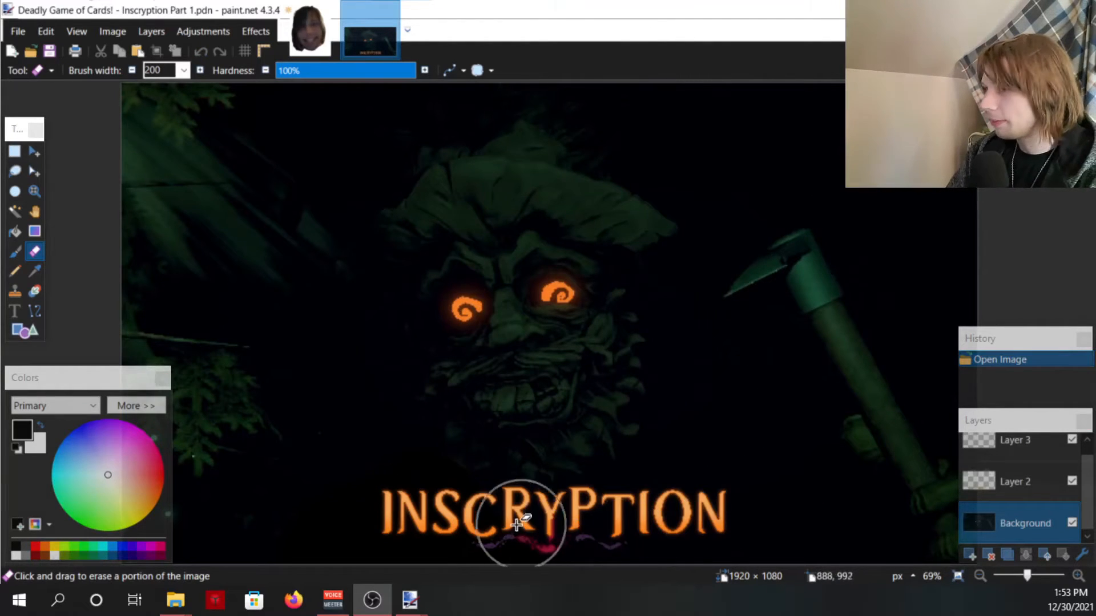
{"action": "scroll", "coordinate": [502, 514], "scroll_direction": "up", "scroll_amount": 2}
{"action": "scroll", "coordinate": [639, 442], "scroll_direction": "down", "scroll_amount": 2}
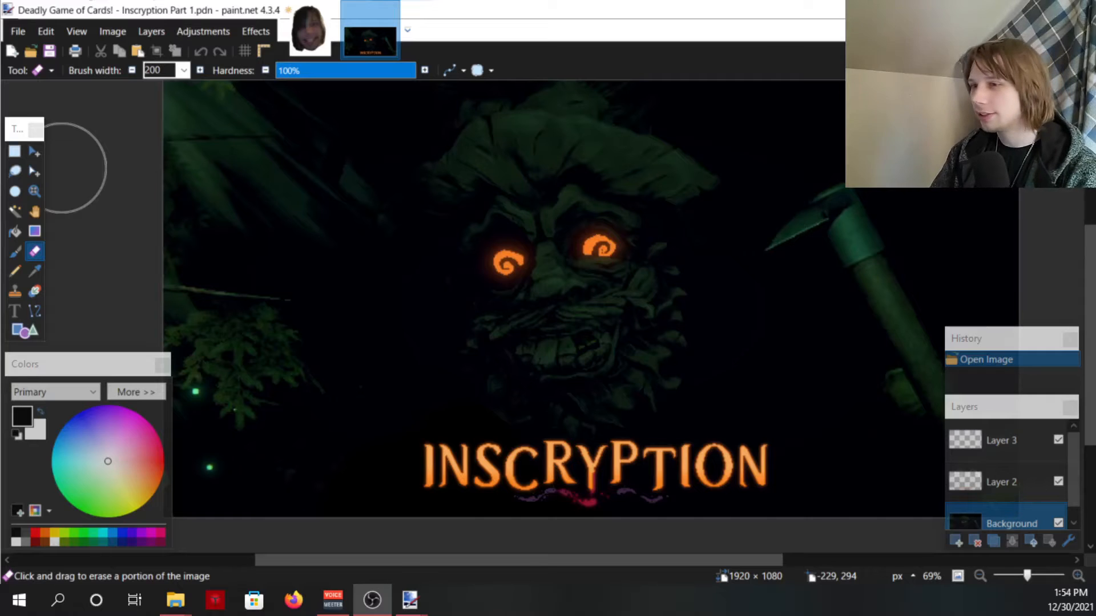
Try to add the Prospector screenshot as a new layer in the head image.
{"action": "key", "text": "ctrl+Tab"}
{"action": "left_click_drag", "start_coordinate": [504, 447], "coordinate": [504, 447]}
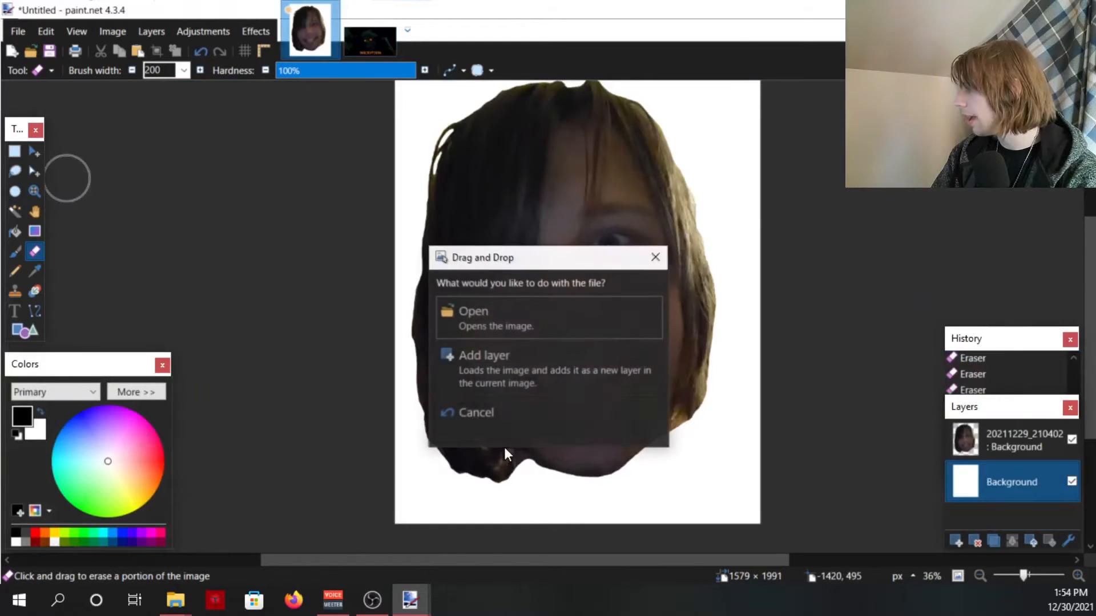
{"action": "left_click", "coordinate": [512, 351]}
{"action": "scroll", "coordinate": [728, 323], "scroll_direction": "up", "scroll_amount": 2}
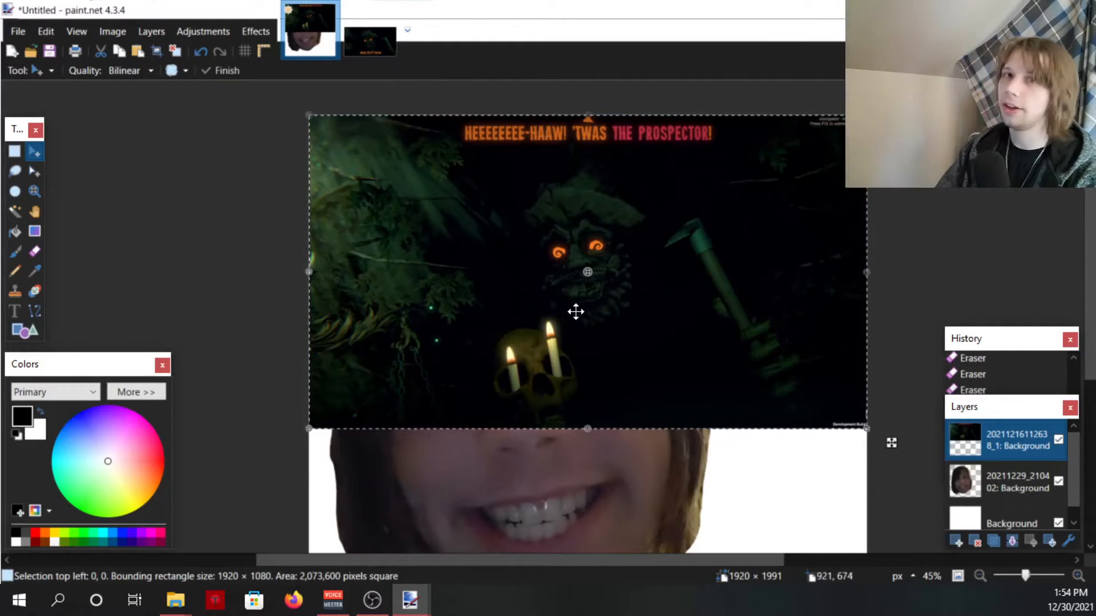
{"action": "key", "text": "ctrl+z"}
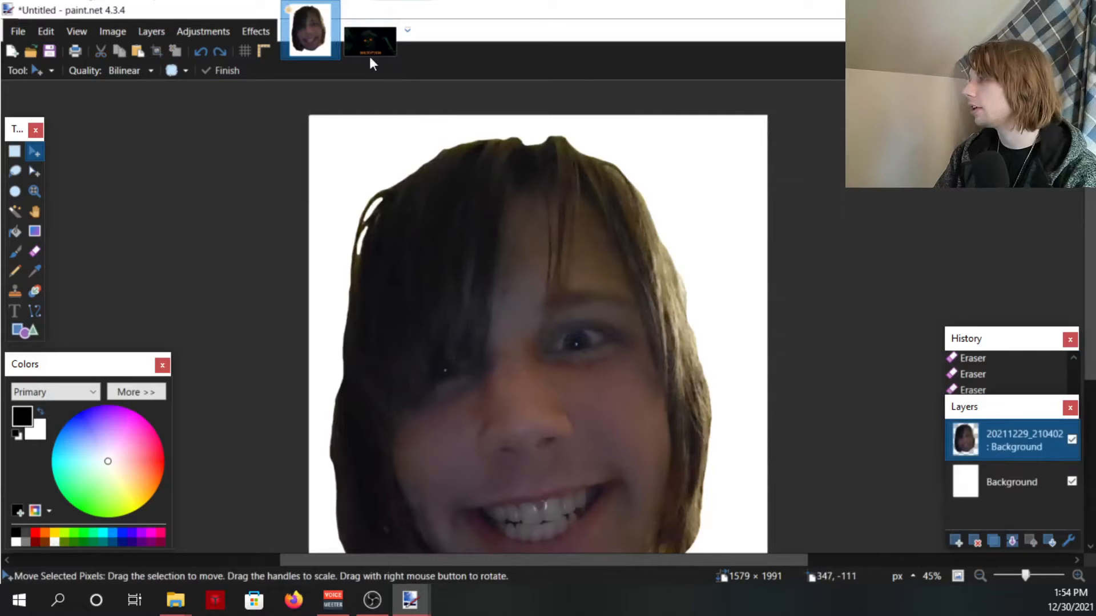
{"action": "left_click_drag", "start_coordinate": [323, 380], "coordinate": [355, 370]}
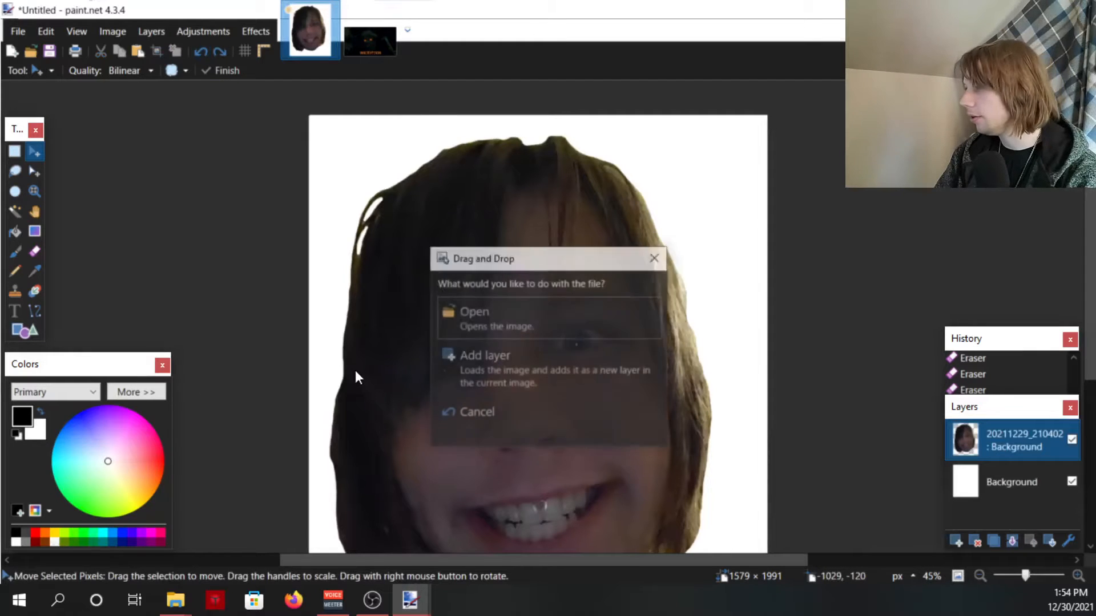
{"action": "left_click", "coordinate": [528, 308]}
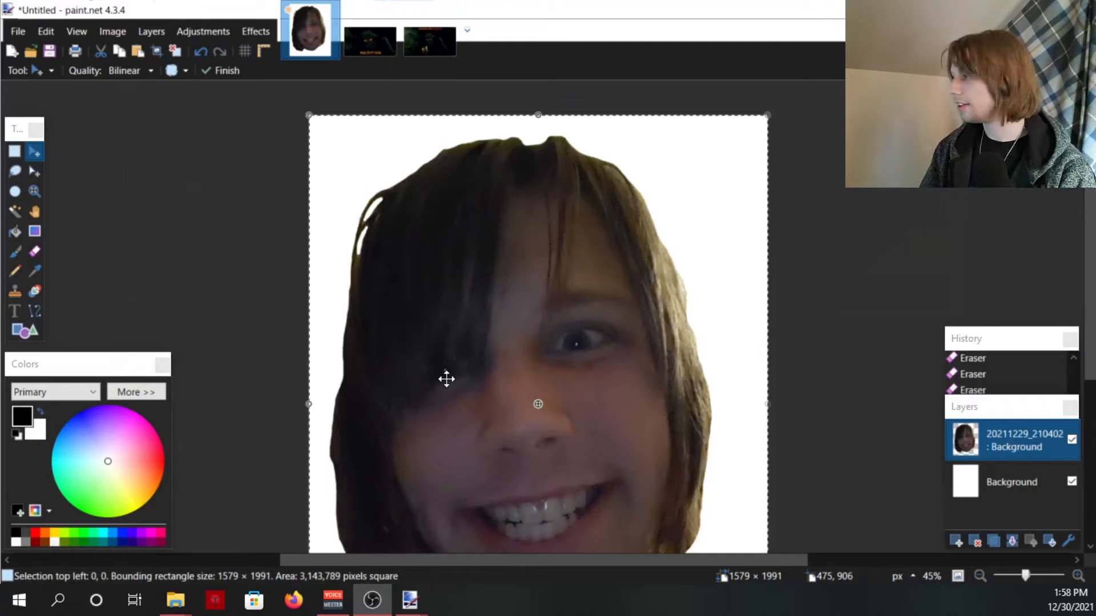
{"action": "left_click", "coordinate": [405, 40]}
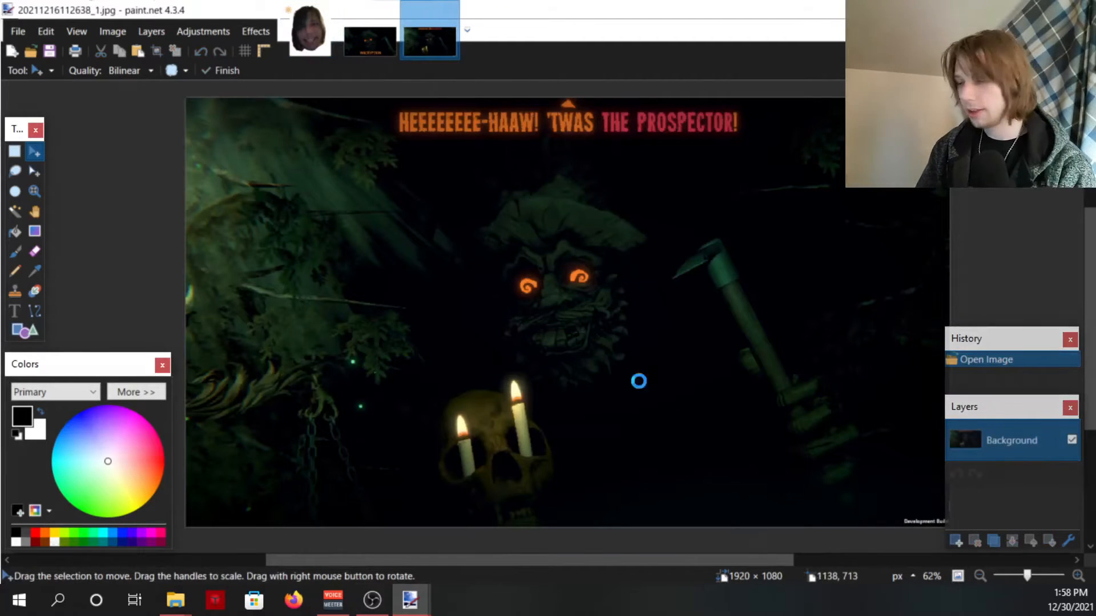
Try to paste the whole head layer into the Prospector screenshot, keeping the canvas size.
{"action": "key", "text": "ctrl+v"}
{"action": "left_click", "coordinate": [642, 333]}
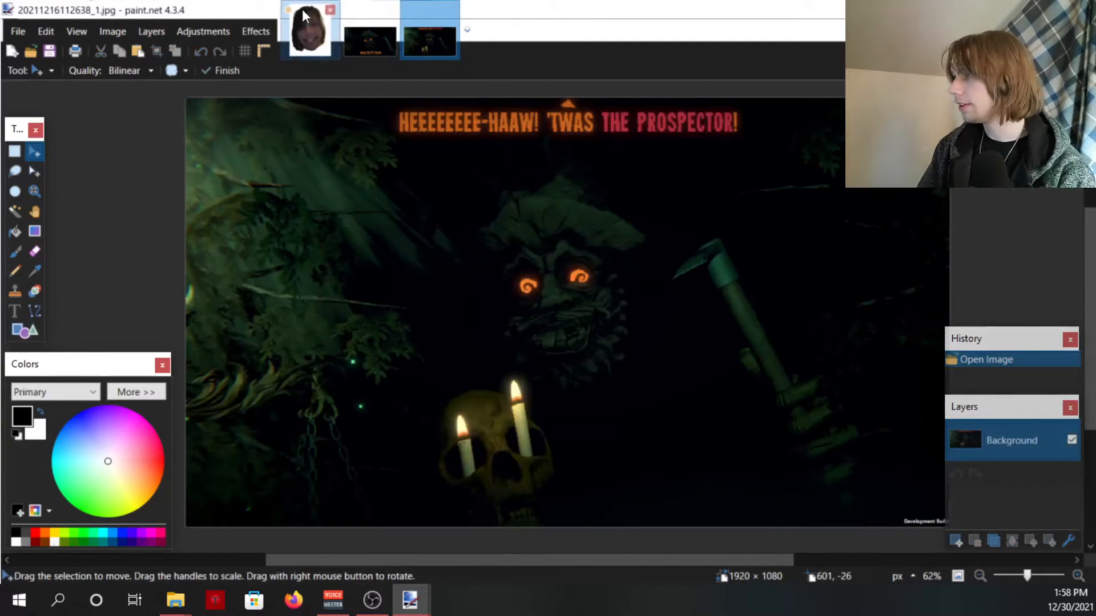
{"action": "left_click", "coordinate": [303, 12]}
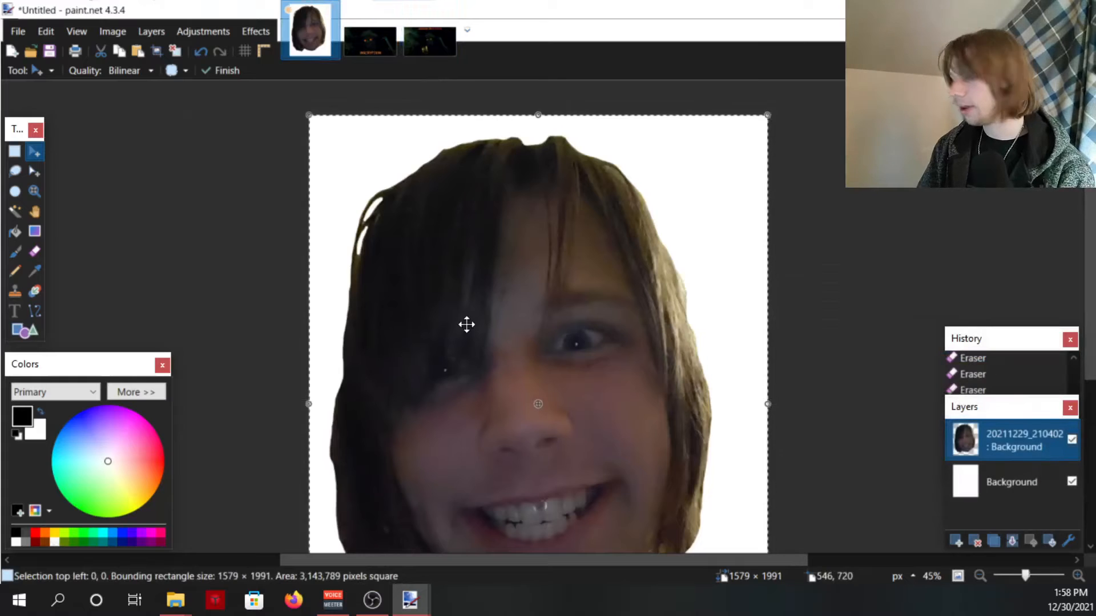
{"action": "left_click", "coordinate": [450, 38]}
{"action": "key", "text": "ctrl+v"}
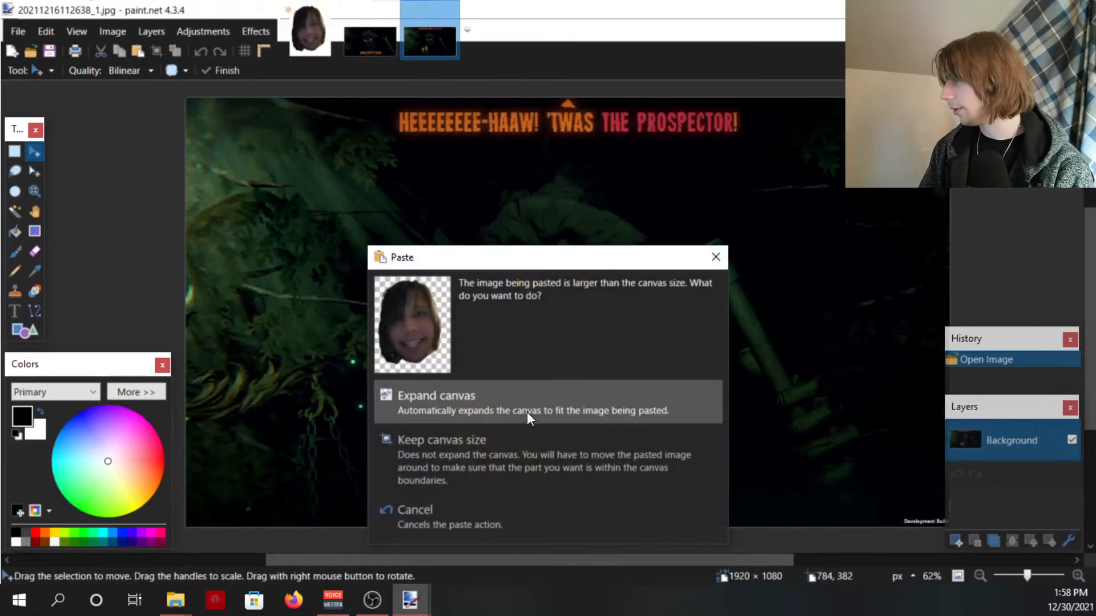
{"action": "left_click", "coordinate": [530, 444]}
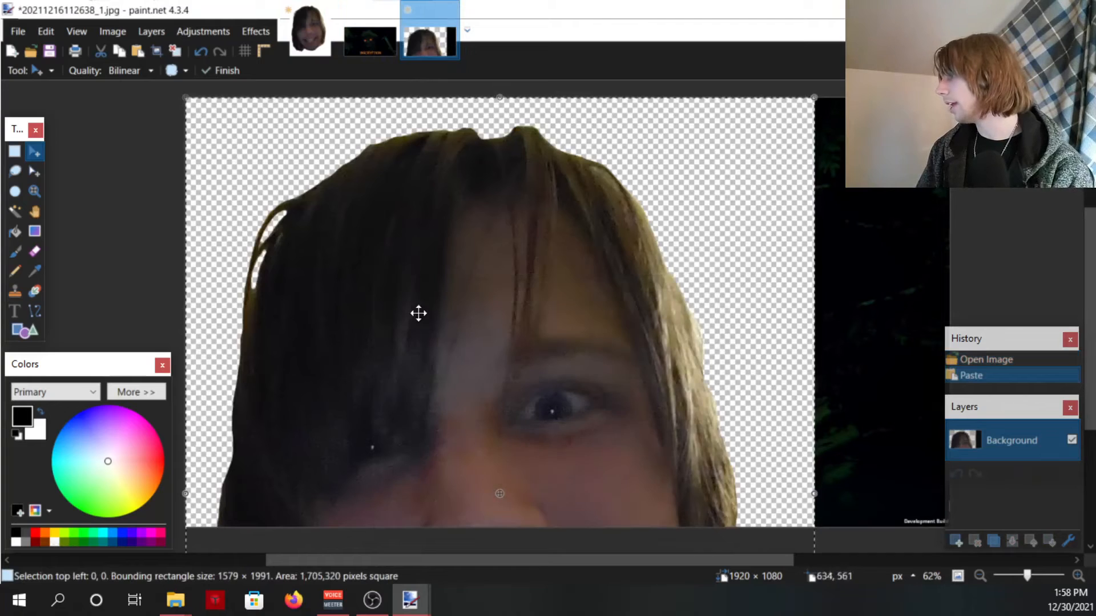
{"action": "scroll", "coordinate": [362, 282], "scroll_direction": "down", "scroll_amount": 3, "text": "ctrl"}
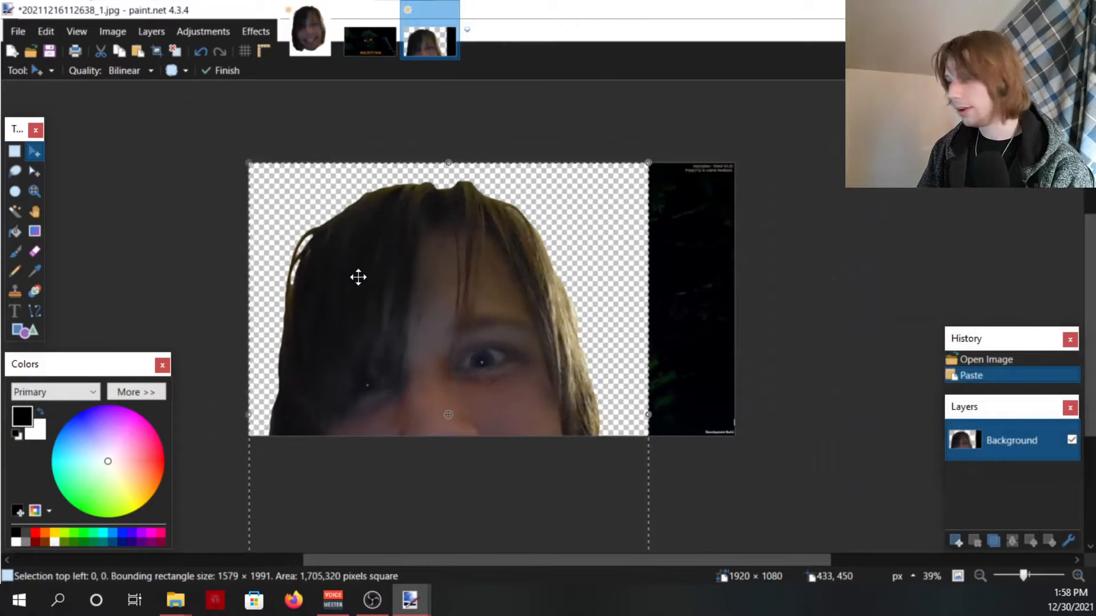
{"action": "key", "text": "ctrl+z"}
In the head image, select the transparent surroundings and both hair gaps with the Magic Wand, and invert the selection.
{"action": "left_click", "coordinate": [308, 34]}
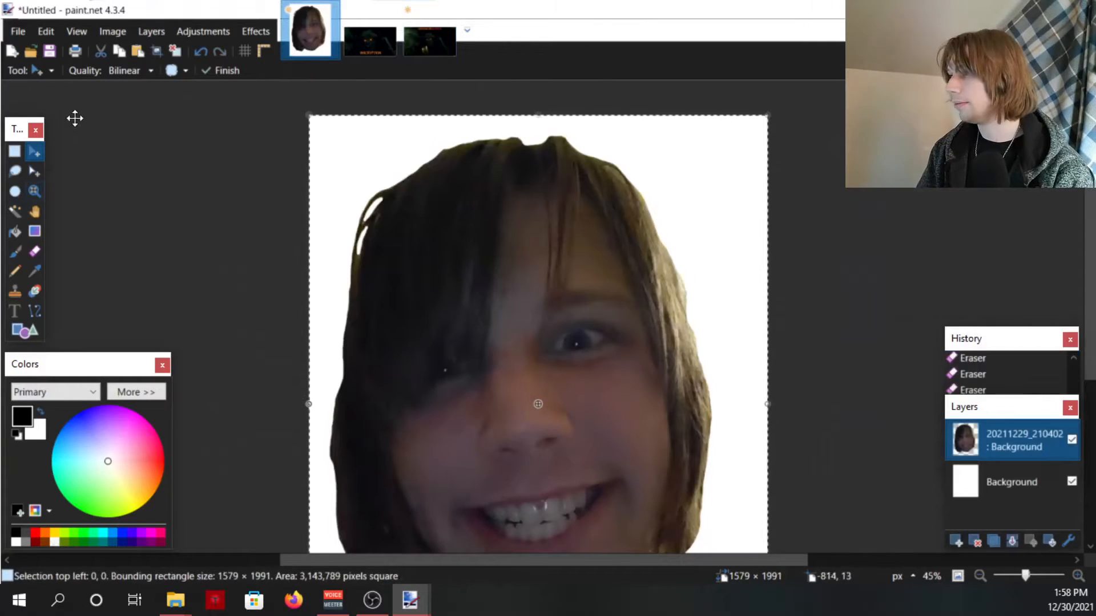
{"action": "left_click", "coordinate": [22, 211]}
{"action": "left_click", "coordinate": [311, 177]}
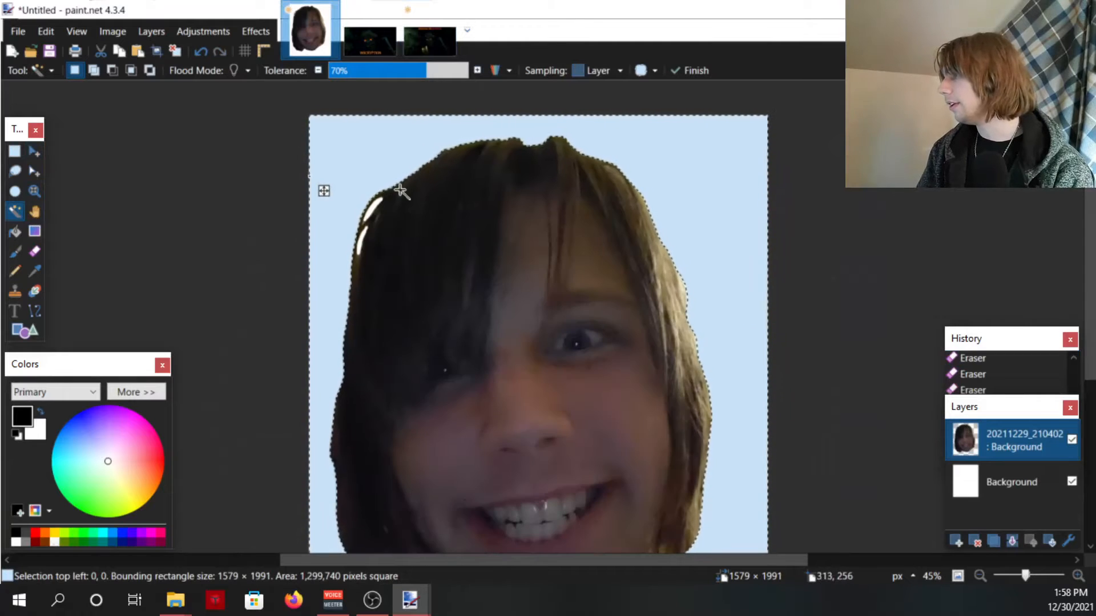
{"action": "scroll", "coordinate": [360, 237], "scroll_direction": "up", "scroll_amount": 5, "text": "ctrl"}
{"action": "left_click", "coordinate": [384, 161], "text": "ctrl"}
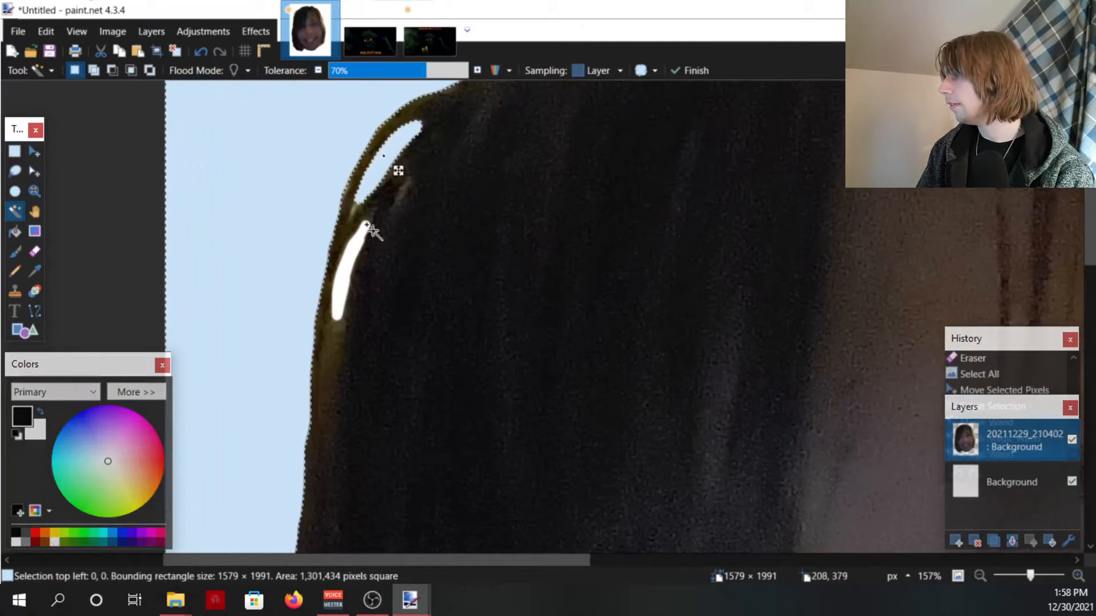
{"action": "left_click", "coordinate": [354, 246], "text": "ctrl"}
{"action": "scroll", "coordinate": [342, 274], "scroll_direction": "down", "scroll_amount": 6, "text": "ctrl"}
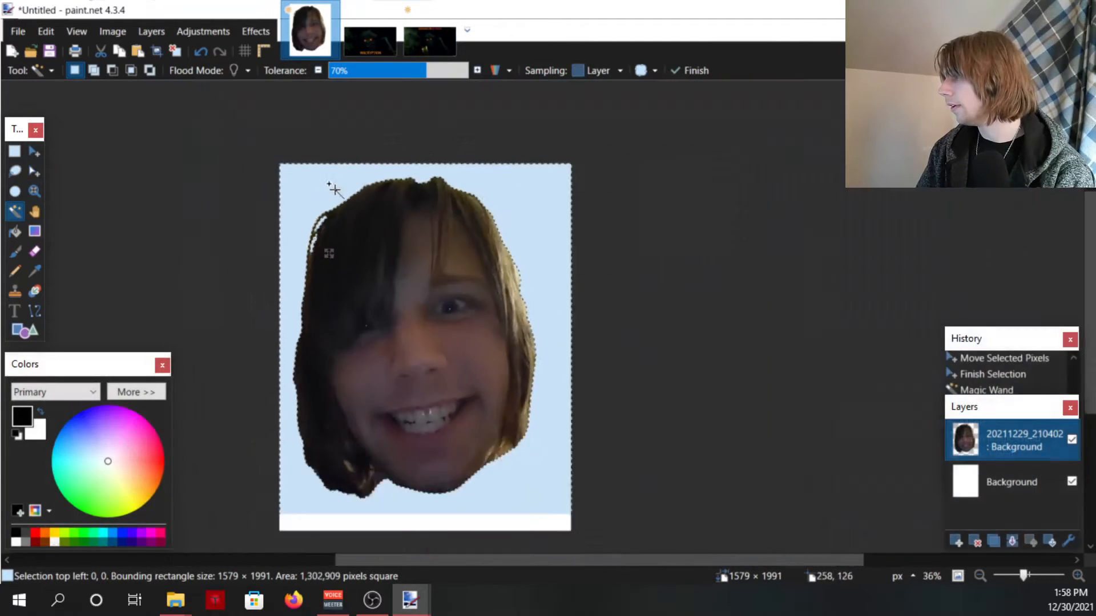
{"action": "scroll", "coordinate": [336, 315], "scroll_direction": "up", "scroll_amount": 1, "text": "ctrl"}
{"action": "key", "text": "ctrl+i"}
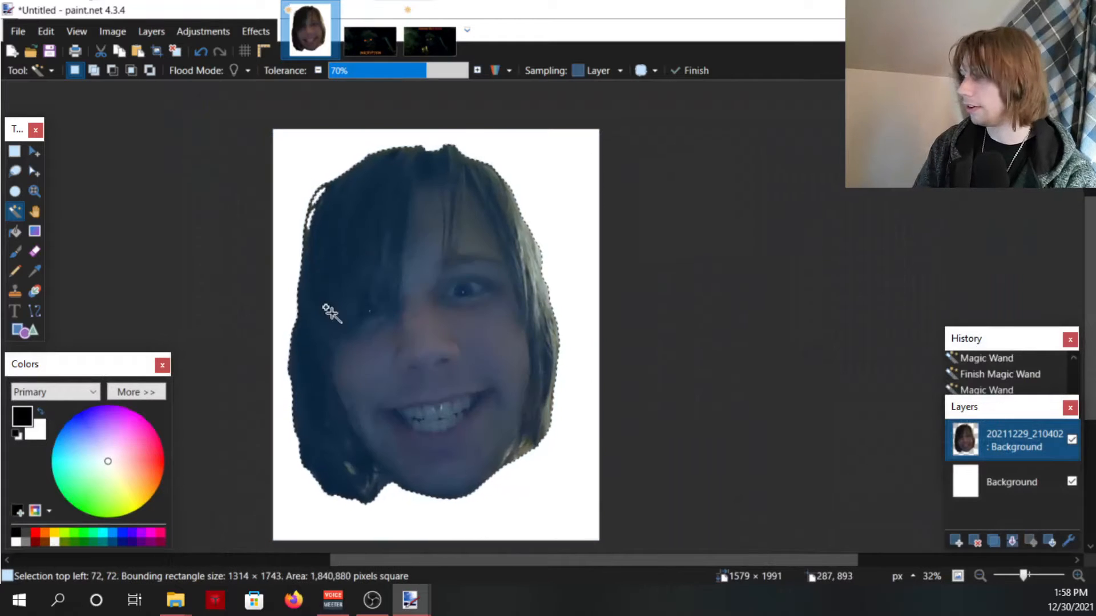
Paste the selected head cutout into the Prospector screenshot, keeping the canvas size.
{"action": "left_click", "coordinate": [429, 41]}
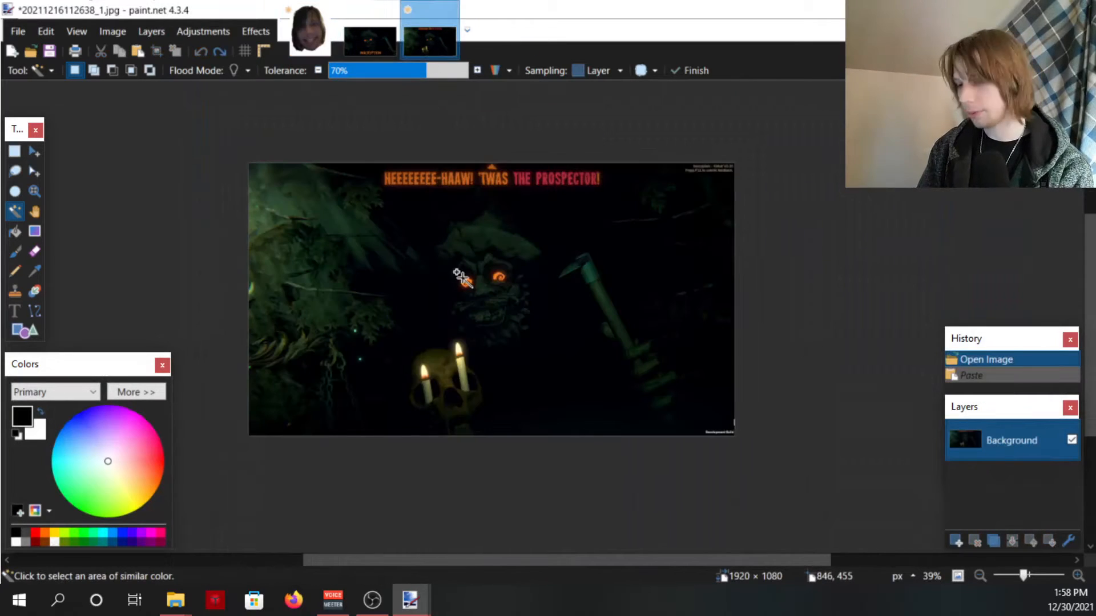
{"action": "key", "text": "ctrl+v"}
{"action": "left_click", "coordinate": [493, 461]}
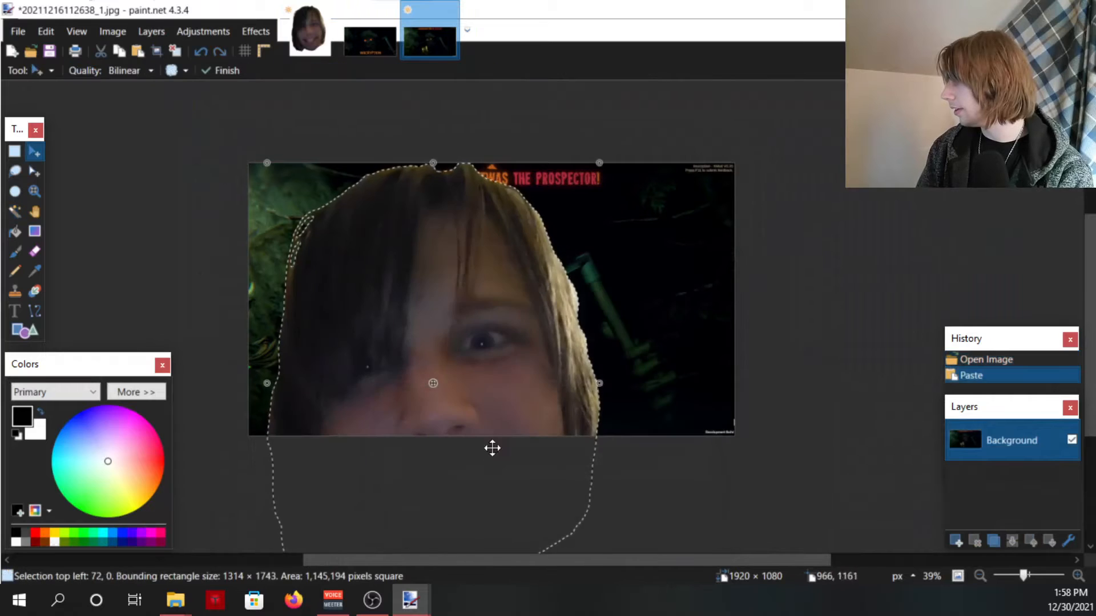
Undo the paste on the background and paste the head cutout onto a new layer, keeping the canvas size.
{"action": "scroll", "coordinate": [419, 196], "scroll_direction": "down", "scroll_amount": 1, "text": "ctrl"}
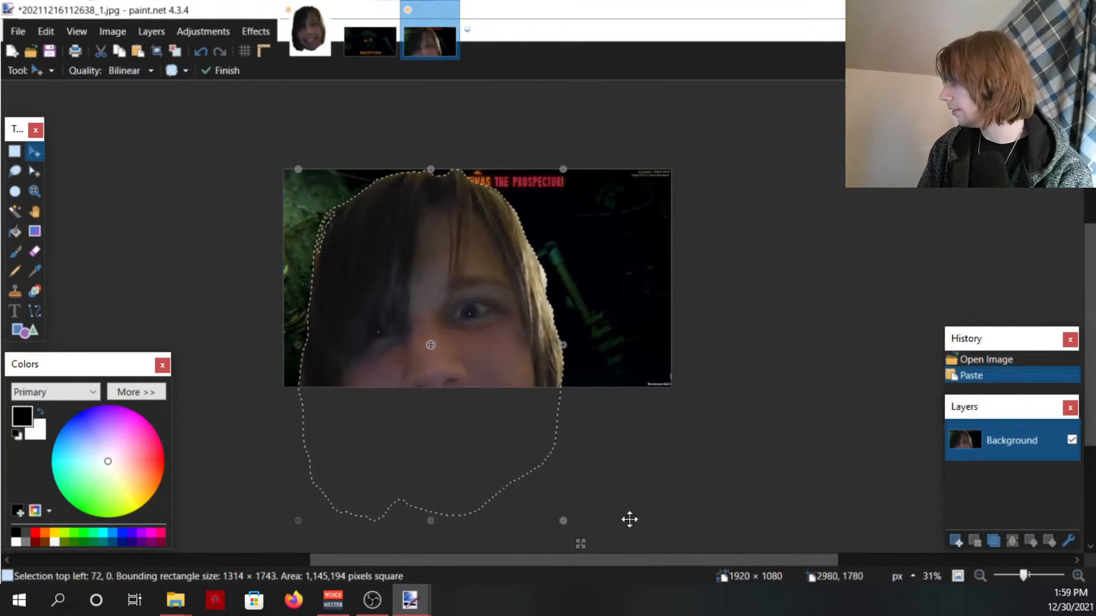
{"action": "key", "text": "ctrl+z"}
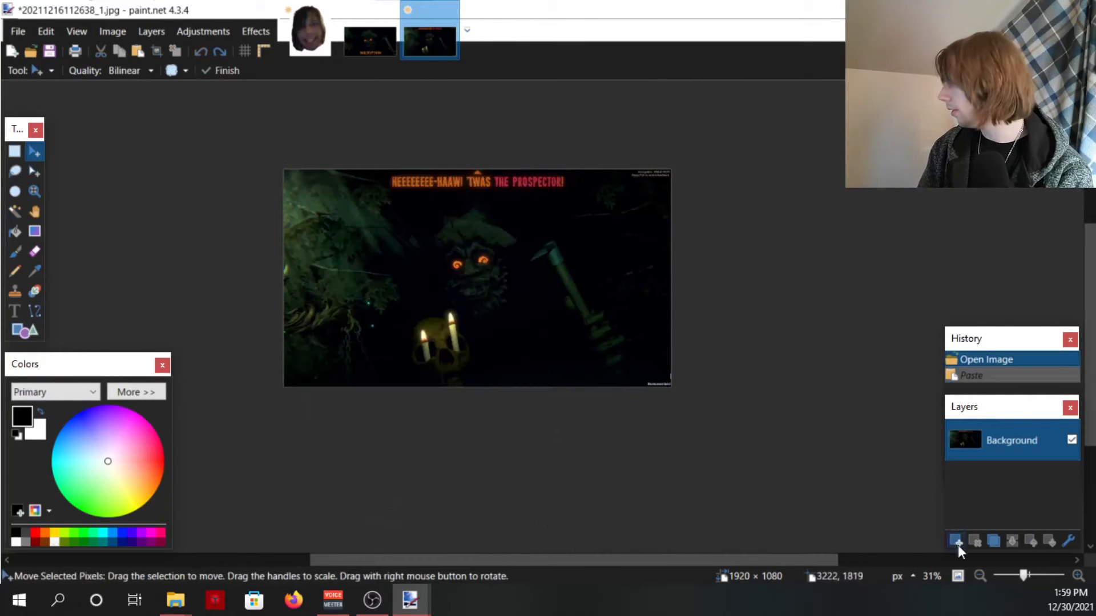
{"action": "left_click", "coordinate": [956, 541]}
{"action": "key", "text": "ctrl+v"}
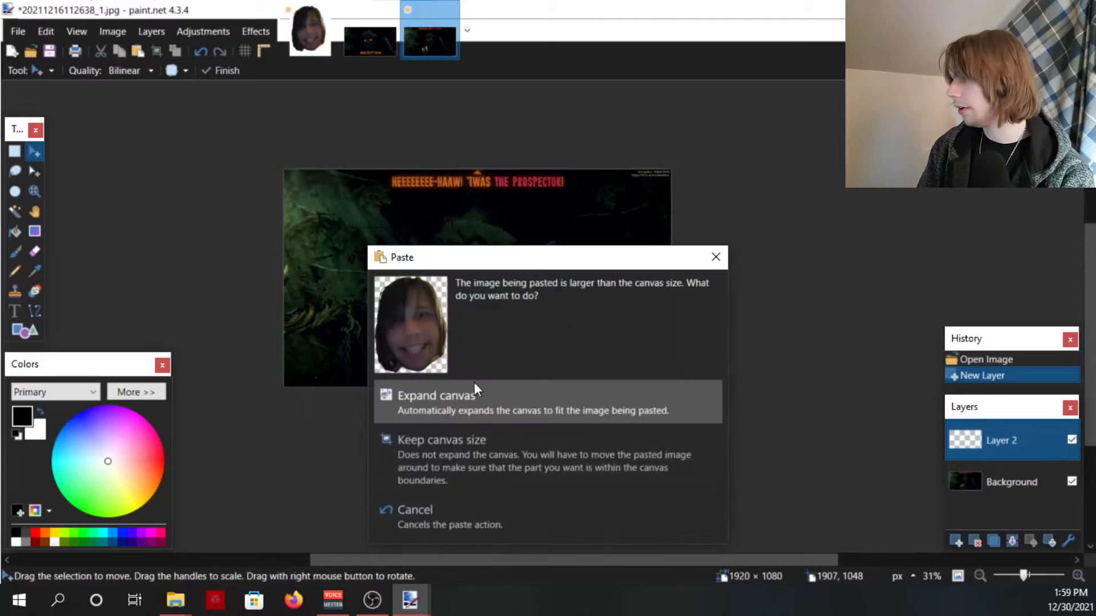
{"action": "left_click", "coordinate": [444, 480]}
Shrink the pasted head to about 597 × 792 pixels, place it over the Prospector's face, and deselect it.
{"action": "left_click_drag", "start_coordinate": [298, 524], "coordinate": [444, 398]}
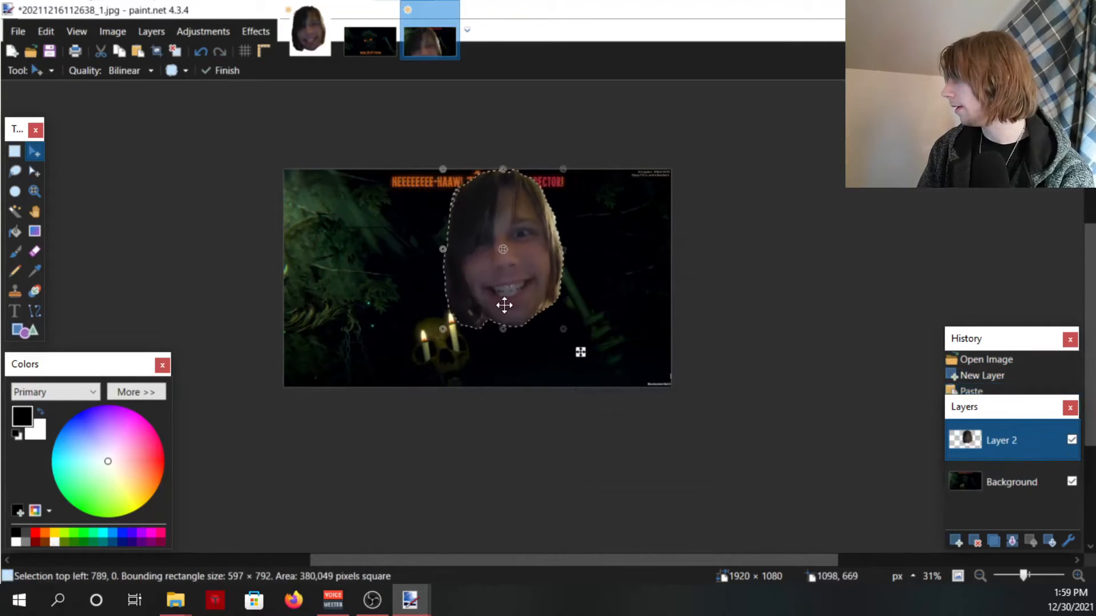
{"action": "left_click_drag", "start_coordinate": [505, 305], "coordinate": [478, 328]}
{"action": "scroll", "coordinate": [440, 255], "scroll_direction": "up", "scroll_amount": 1}
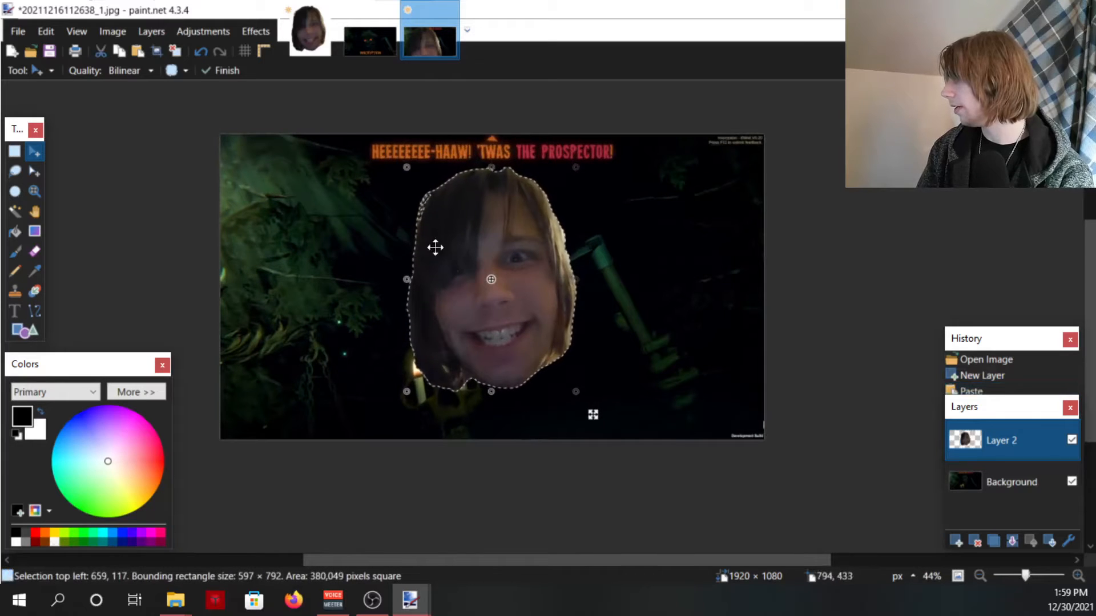
{"action": "left_click", "coordinate": [175, 50]}
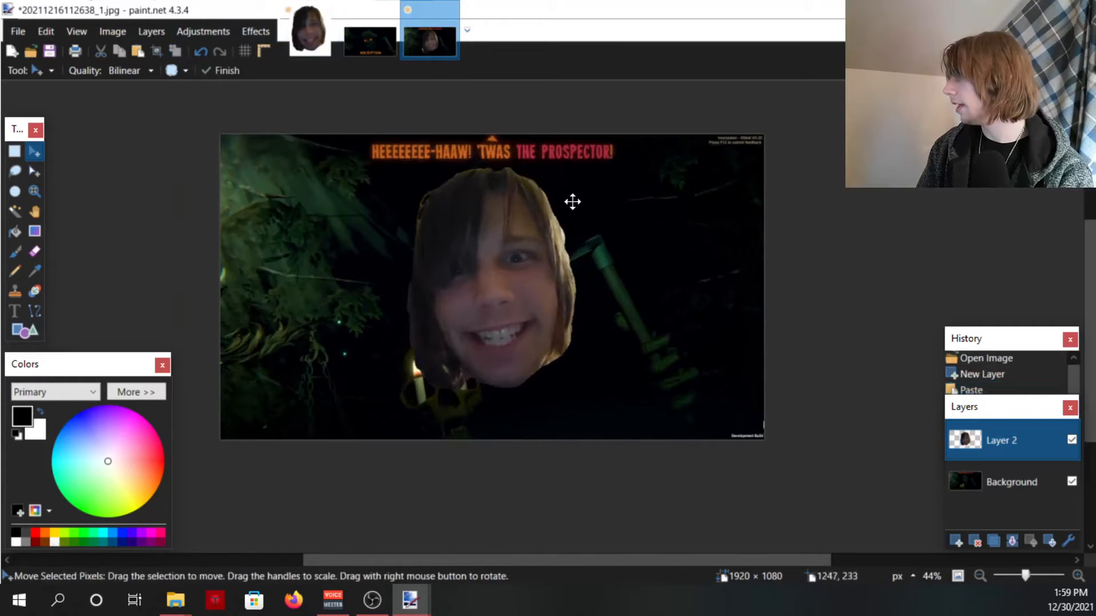
Enlarge the Prospector screenshot on the Background layer beyond the canvas so the caption and corner text are cropped off.
{"action": "scroll", "coordinate": [572, 201], "scroll_direction": "up", "scroll_amount": 2}
{"action": "scroll", "coordinate": [561, 247], "scroll_direction": "down", "scroll_amount": 1}
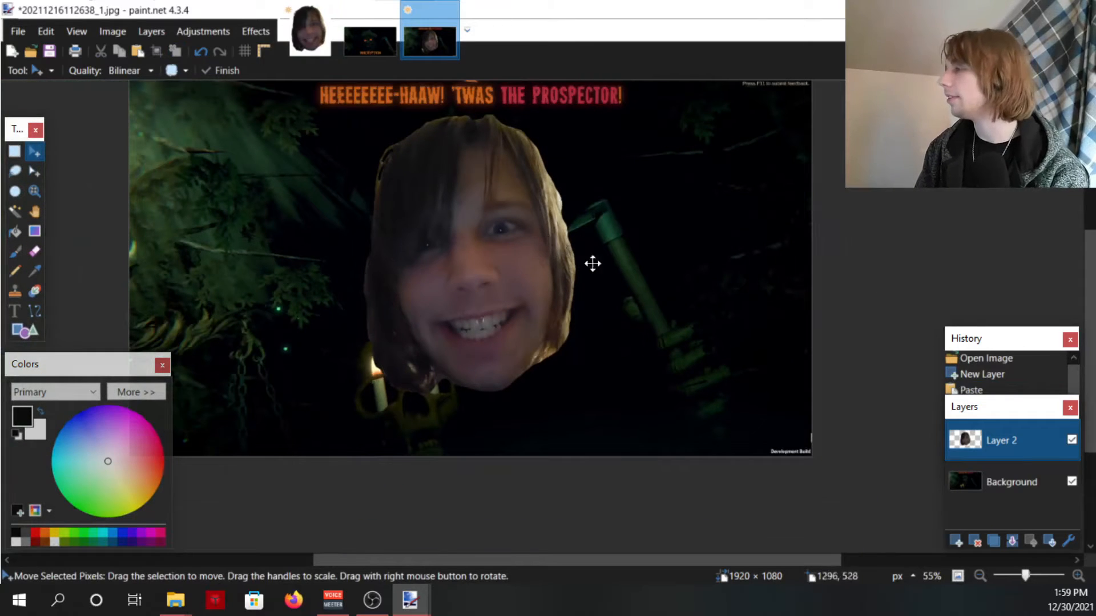
{"action": "scroll", "coordinate": [592, 264], "scroll_direction": "down", "scroll_amount": 1}
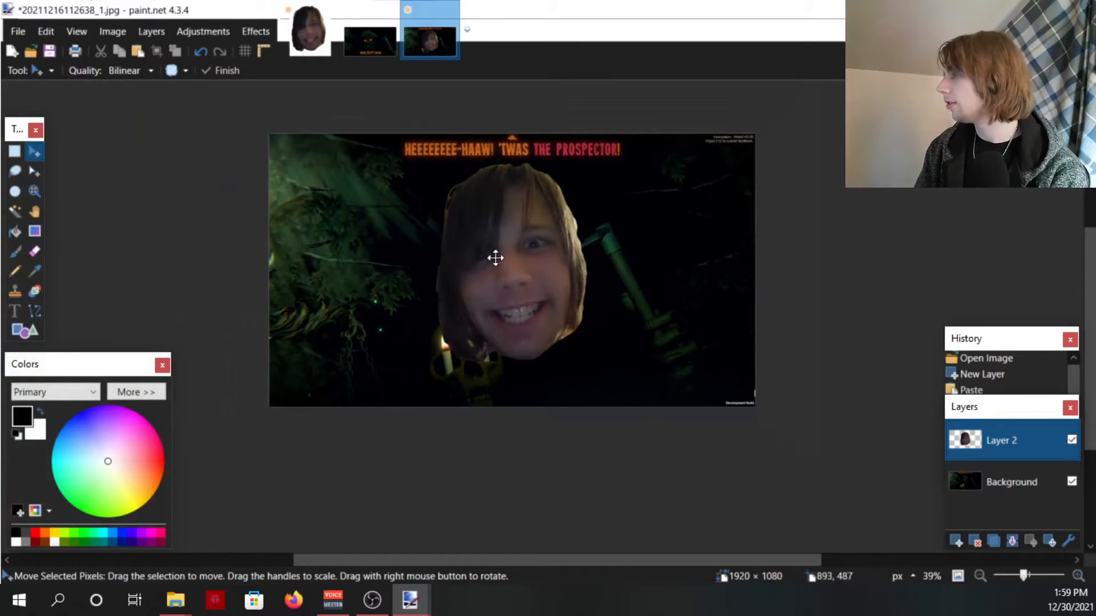
{"action": "scroll", "coordinate": [470, 356], "scroll_direction": "left", "scroll_amount": 2}
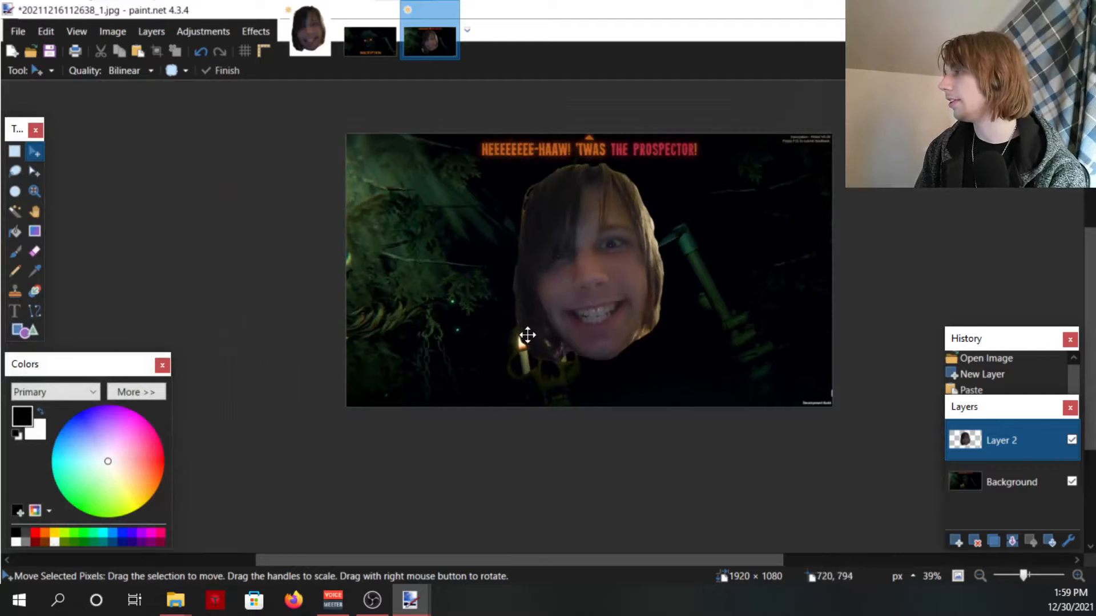
{"action": "scroll", "coordinate": [527, 335], "scroll_direction": "left", "scroll_amount": 2}
{"action": "scroll", "coordinate": [580, 327], "scroll_direction": "right", "scroll_amount": 4}
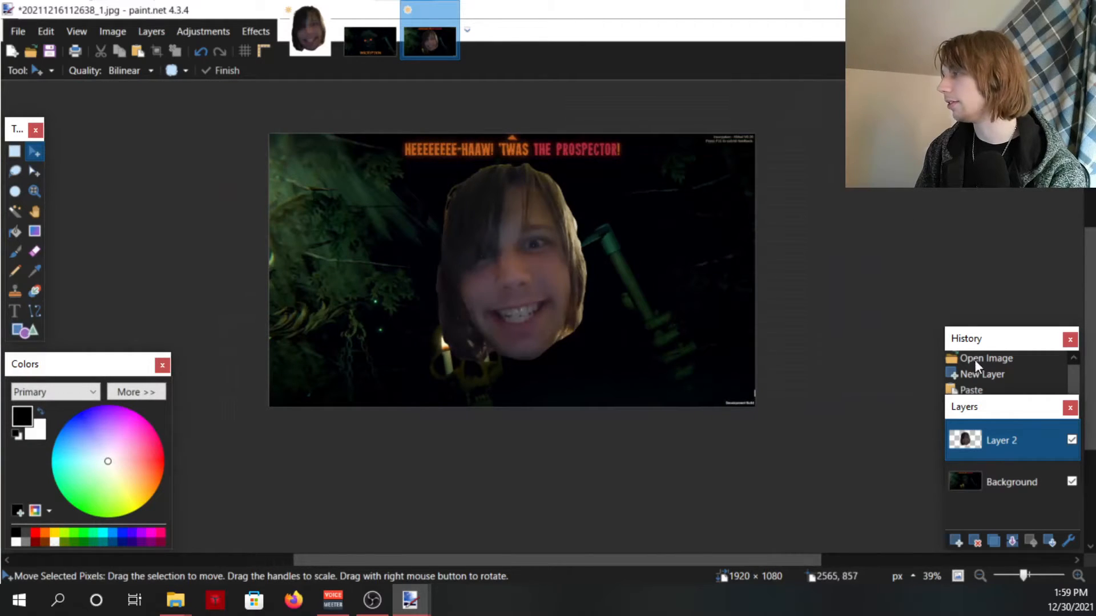
{"action": "left_click", "coordinate": [1012, 482]}
{"action": "left_click_drag", "start_coordinate": [266, 409], "coordinate": [154, 465]}
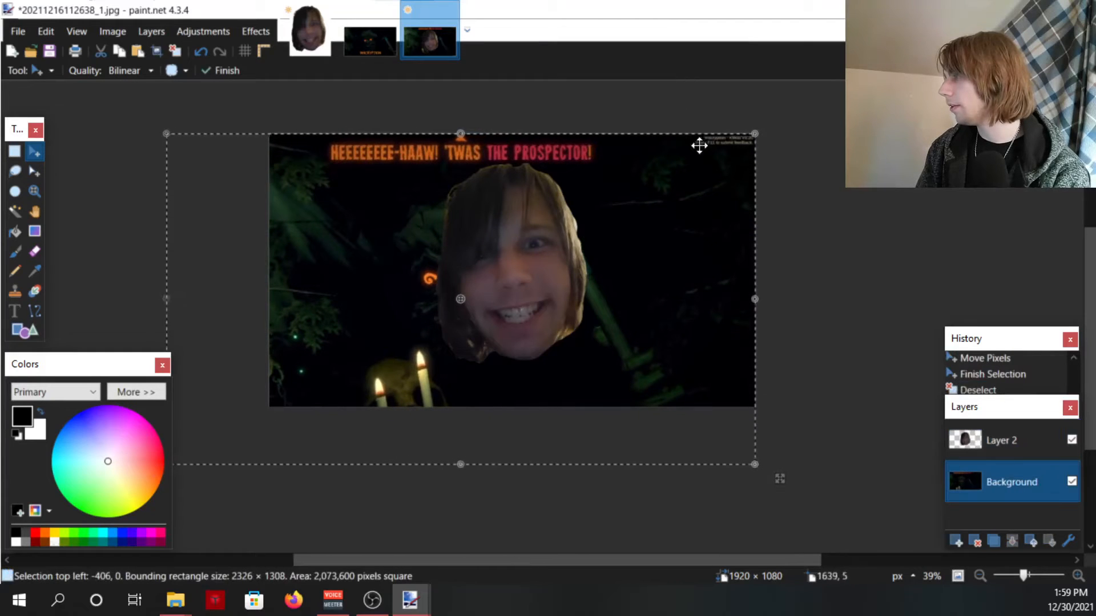
{"action": "left_click_drag", "start_coordinate": [749, 137], "coordinate": [837, 88]}
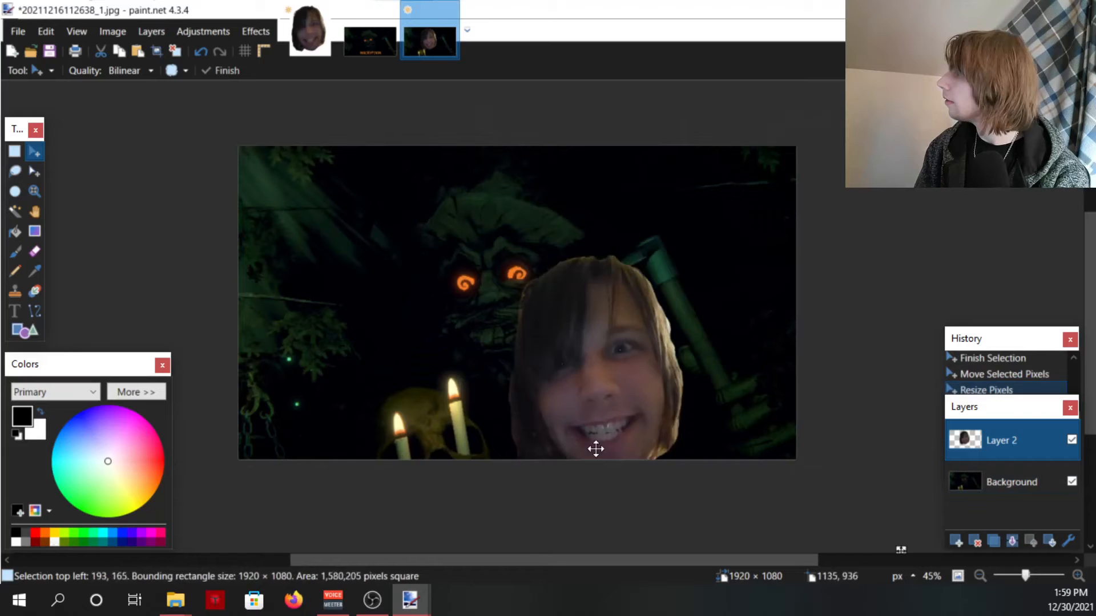
Move the head on Layer 2 aside to examine the Prospector's face, and bring it partly back over the face.
{"action": "left_click_drag", "start_coordinate": [595, 448], "coordinate": [676, 372]}
{"action": "scroll", "coordinate": [477, 203], "scroll_direction": "up", "scroll_amount": 5}
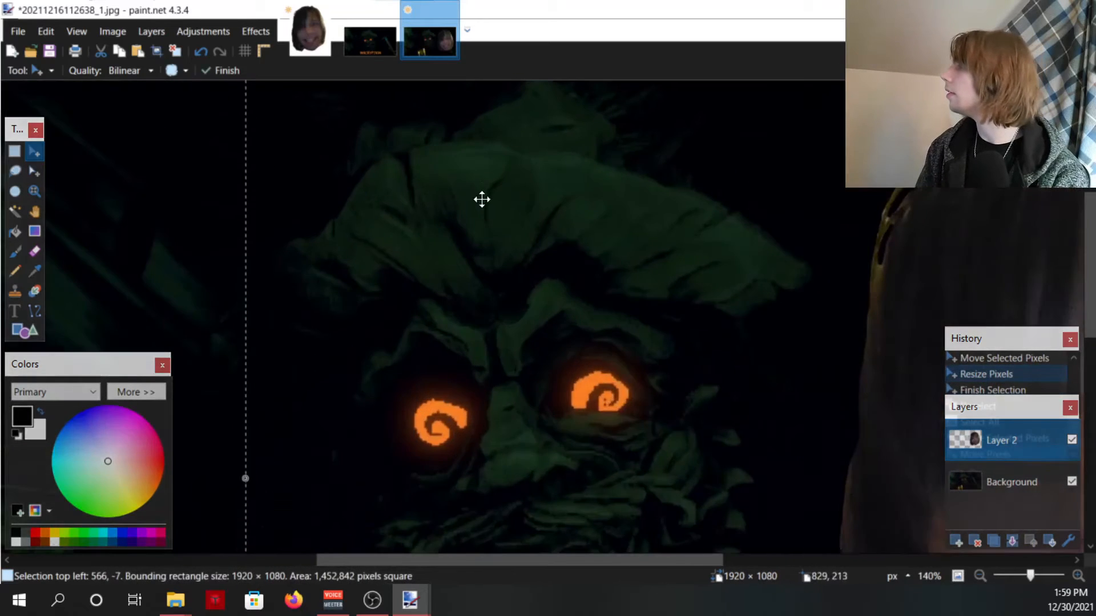
{"action": "scroll", "coordinate": [547, 268], "scroll_direction": "down", "scroll_amount": 4}
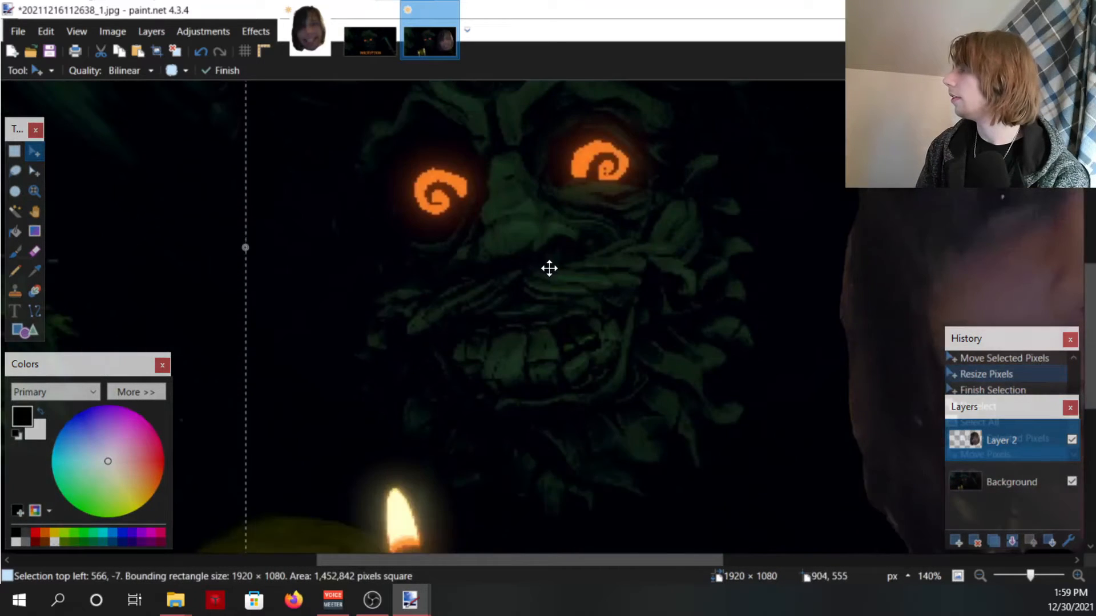
{"action": "scroll", "coordinate": [514, 285], "scroll_direction": "down", "scroll_amount": 1}
{"action": "scroll", "coordinate": [570, 218], "scroll_direction": "up", "scroll_amount": 4}
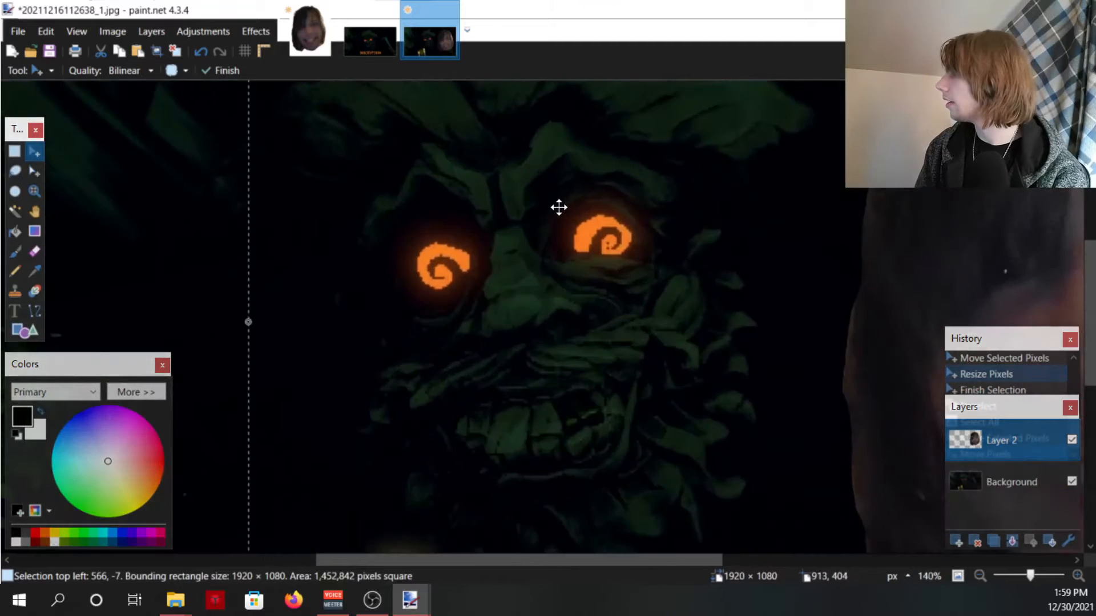
{"action": "scroll", "coordinate": [484, 297], "scroll_direction": "down", "scroll_amount": 3}
{"action": "scroll", "coordinate": [479, 303], "scroll_direction": "down", "scroll_amount": 1}
{"action": "left_click_drag", "start_coordinate": [803, 361], "coordinate": [662, 314]}
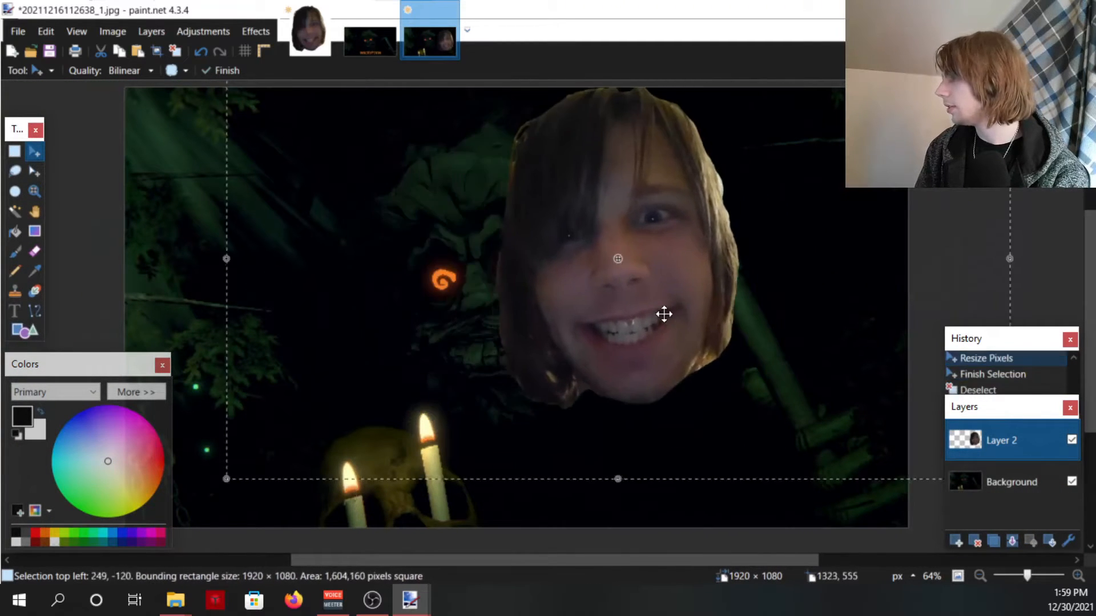
{"action": "scroll", "coordinate": [354, 516], "scroll_direction": "down", "scroll_amount": 2}
{"action": "scroll", "coordinate": [521, 423], "scroll_direction": "up", "scroll_amount": 3}
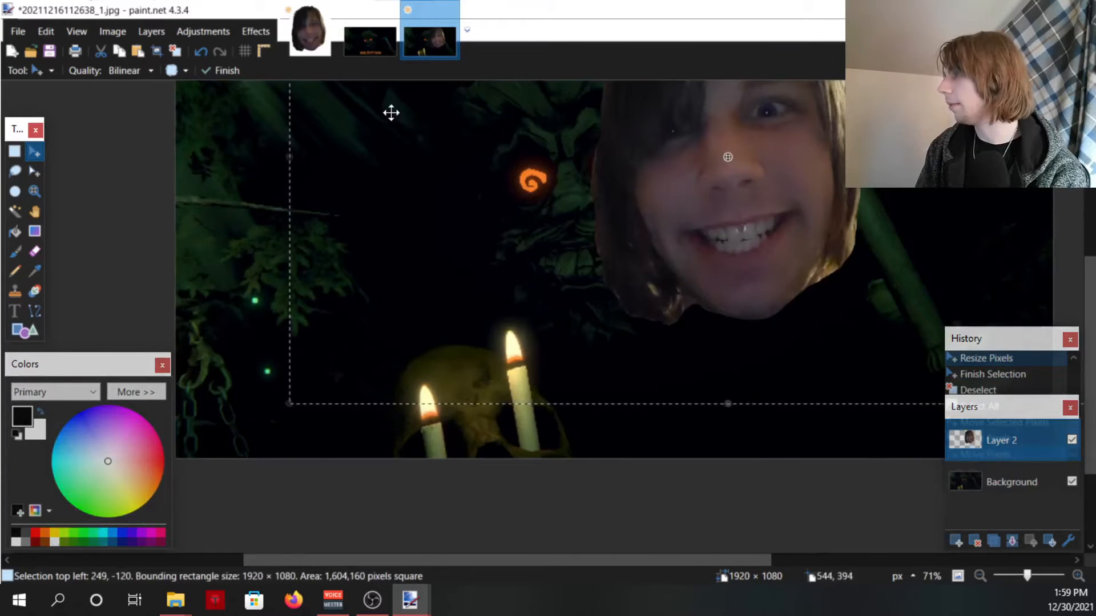
Examine the Inscryption Part 1 thumbnail for comparison and return to the Prospector image.
{"action": "left_click", "coordinate": [360, 54]}
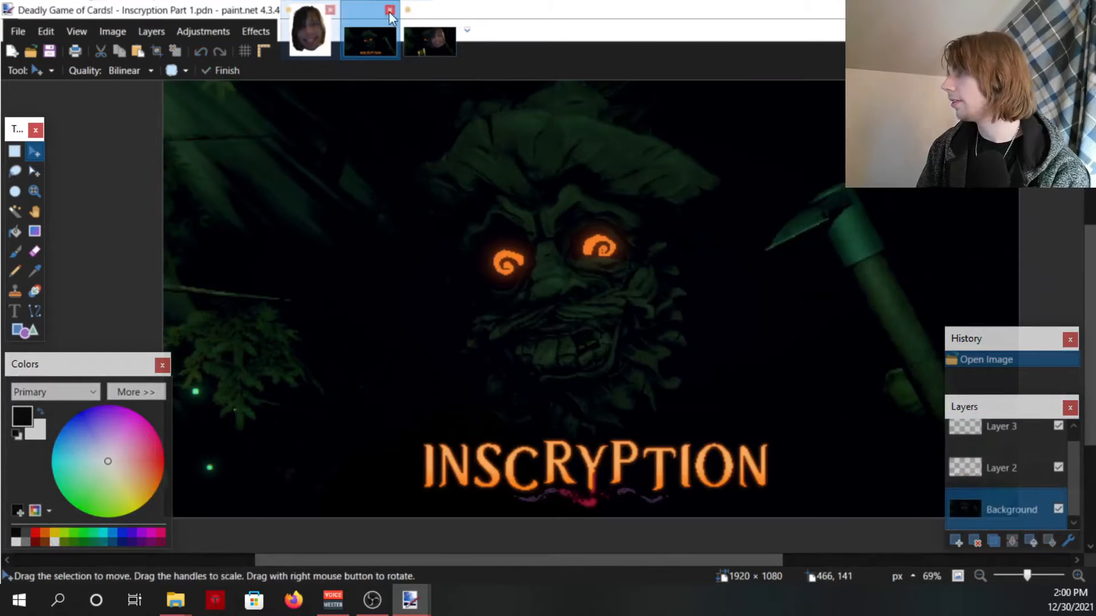
{"action": "left_click", "coordinate": [430, 41]}
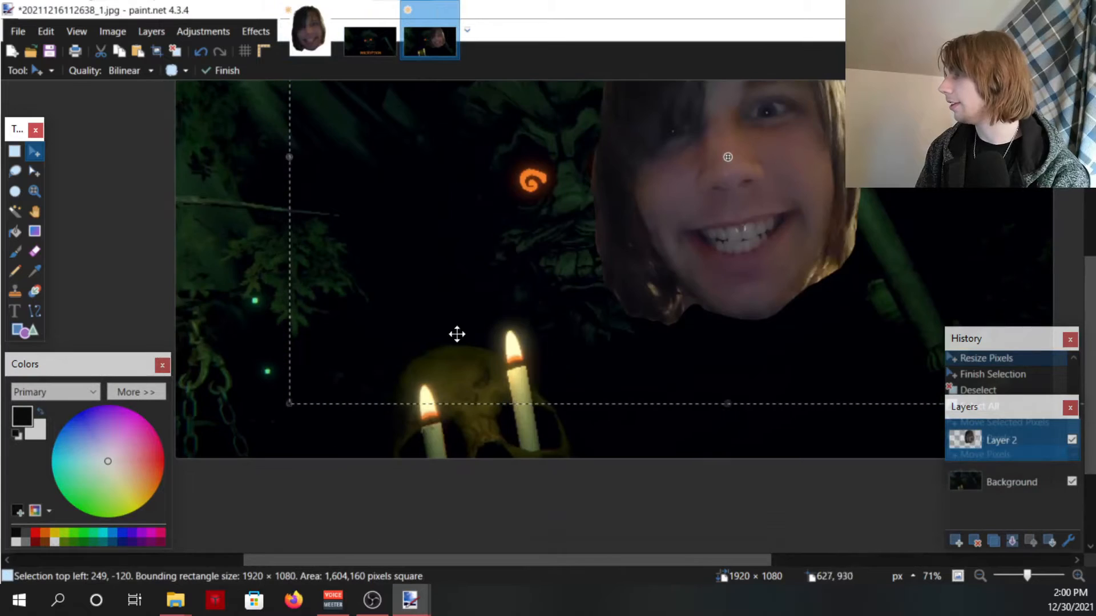
{"action": "left_click", "coordinate": [372, 39]}
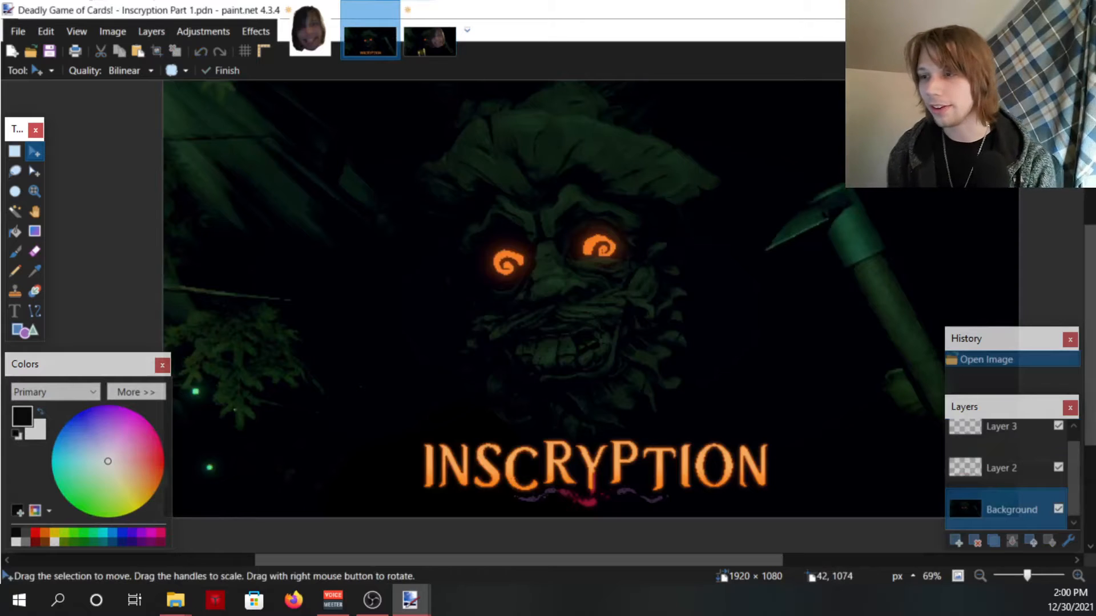
{"action": "scroll", "coordinate": [453, 455], "scroll_direction": "up", "scroll_amount": 3}
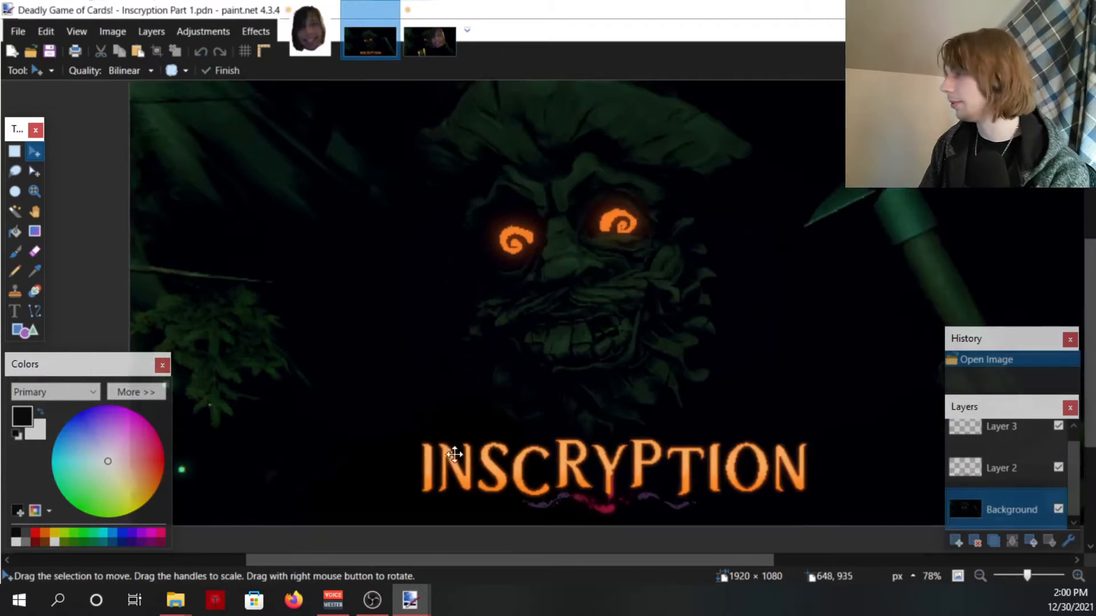
{"action": "scroll", "coordinate": [516, 352], "scroll_direction": "down", "scroll_amount": 1}
{"action": "scroll", "coordinate": [443, 377], "scroll_direction": "down", "scroll_amount": 4}
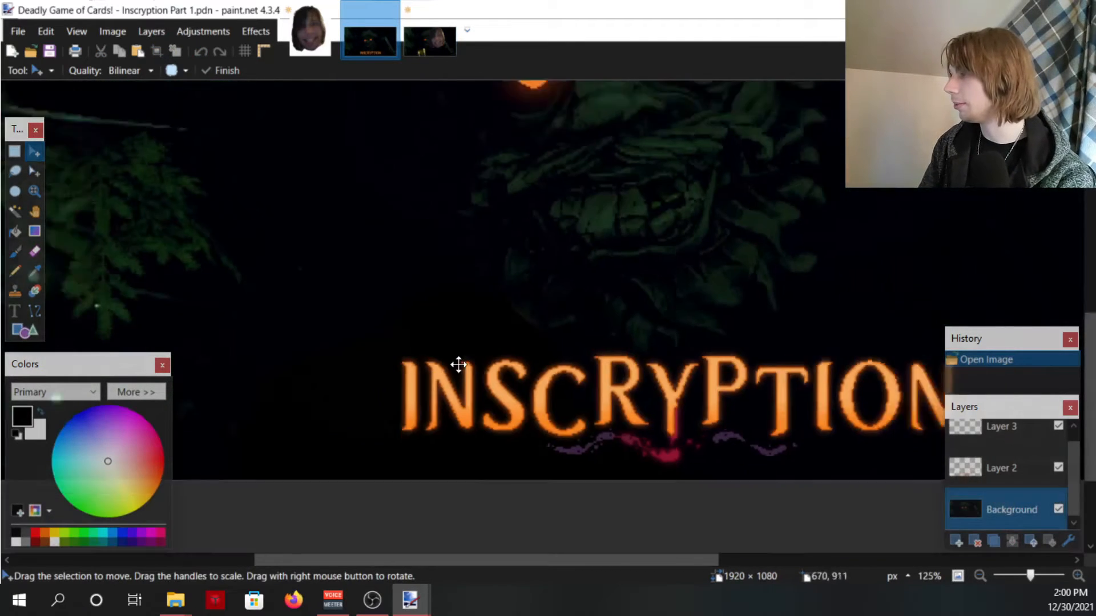
{"action": "key", "text": "ctrl+Tab"}
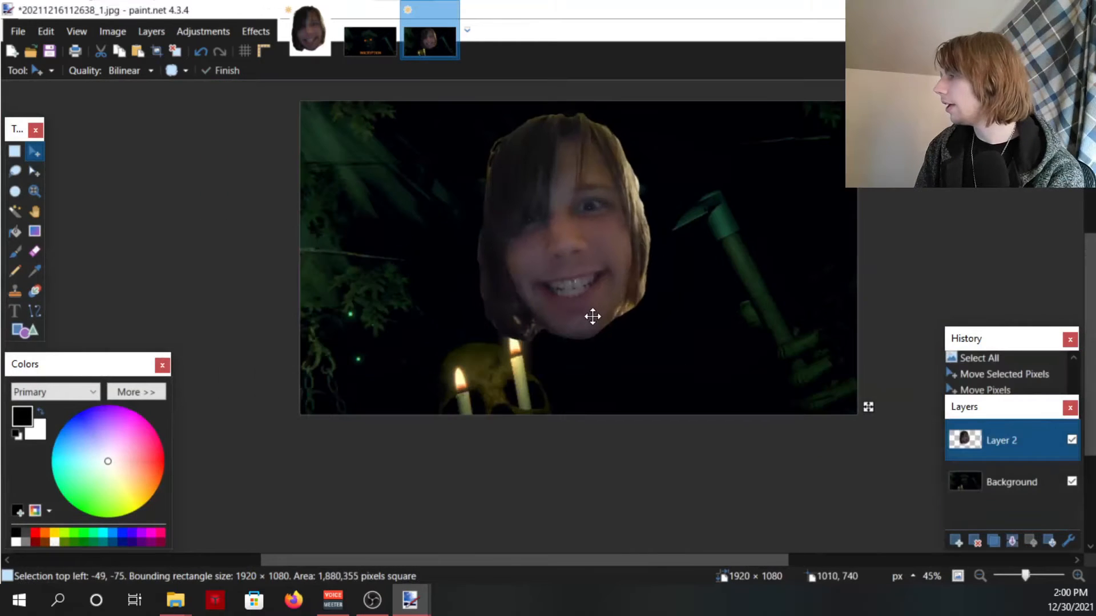
Position the head over the Prospector's face, with its lower hair just touching the taller candle's flame.
{"action": "mouse_move", "coordinate": [592, 317]}
{"action": "left_mouse_down"}
{"action": "mouse_move", "coordinate": [624, 297]}
{"action": "mouse_move", "coordinate": [594, 317]}
{"action": "left_mouse_up"}
{"action": "scroll", "coordinate": [501, 350], "scroll_direction": "up", "scroll_amount": 5}
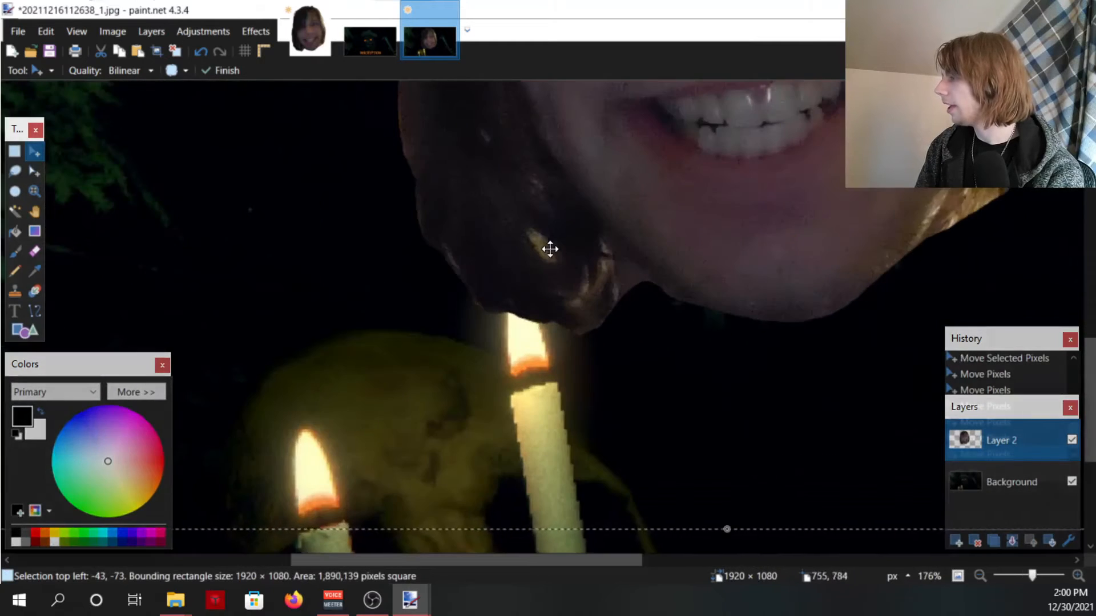
{"action": "scroll", "coordinate": [498, 407], "scroll_direction": "down", "scroll_amount": 4}
{"action": "scroll", "coordinate": [498, 407], "scroll_direction": "down", "scroll_amount": 2}
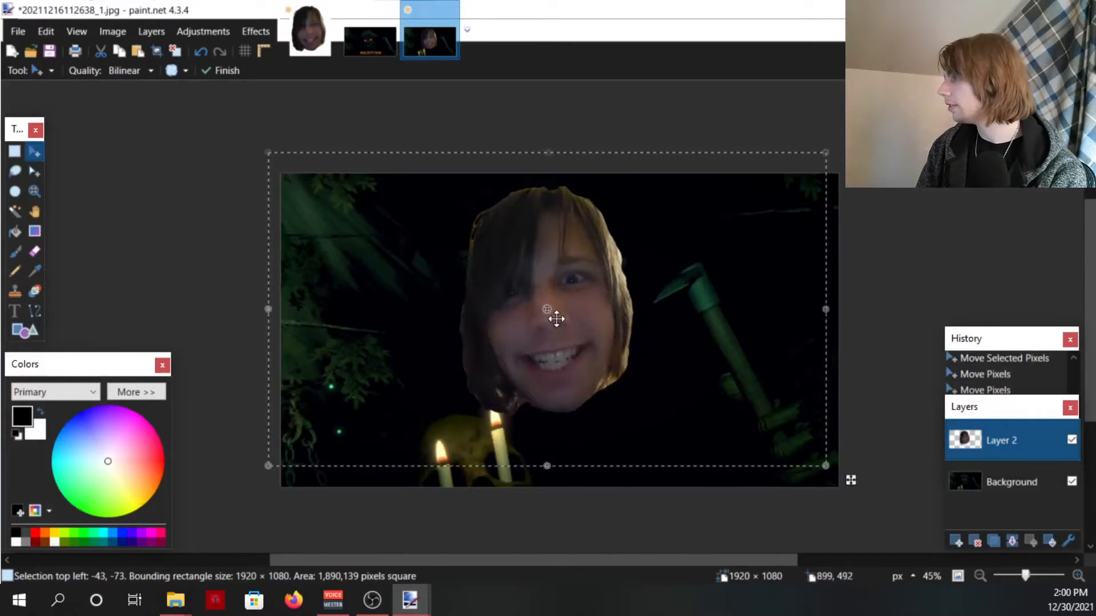
Examine how the head's placement, edges and colours fit the surrounding dark green scene.
{"action": "scroll", "coordinate": [478, 258], "scroll_direction": "up", "scroll_amount": 3}
{"action": "scroll", "coordinate": [457, 280], "scroll_direction": "down", "scroll_amount": 4}
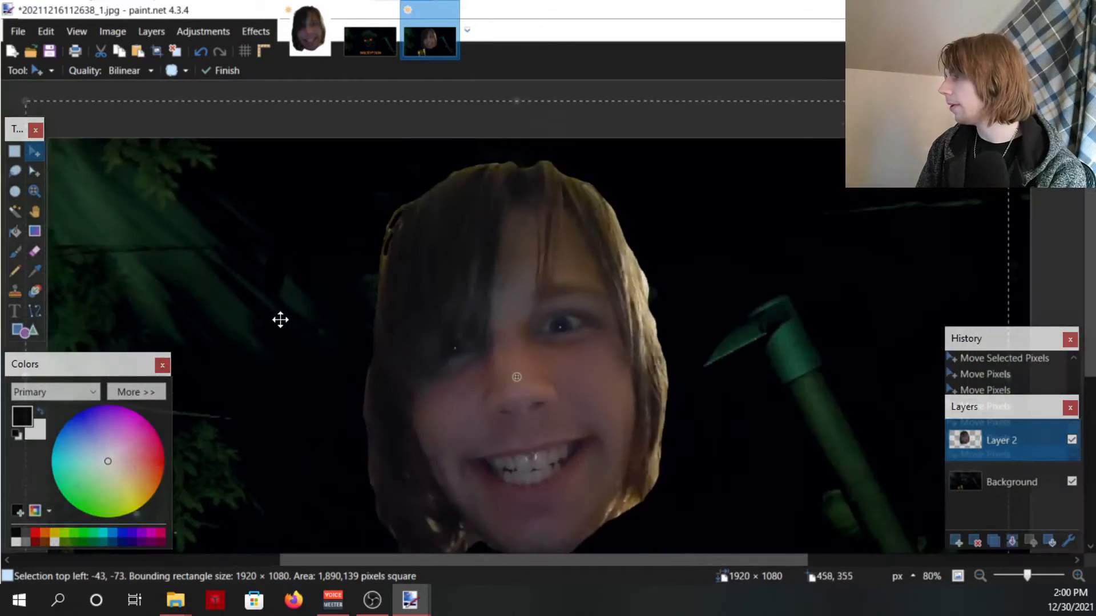
{"action": "scroll", "coordinate": [548, 315], "scroll_direction": "up", "scroll_amount": 2}
{"action": "scroll", "coordinate": [526, 294], "scroll_direction": "down", "scroll_amount": 2}
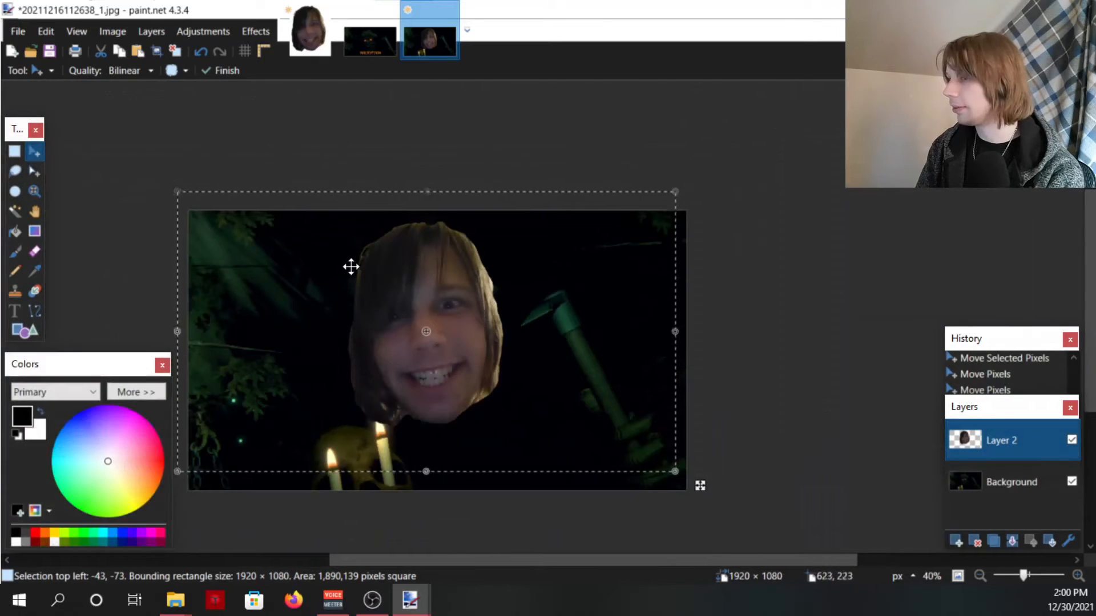
{"action": "scroll", "coordinate": [385, 327], "scroll_direction": "up", "scroll_amount": 3}
{"action": "scroll", "coordinate": [484, 321], "scroll_direction": "down", "scroll_amount": 3}
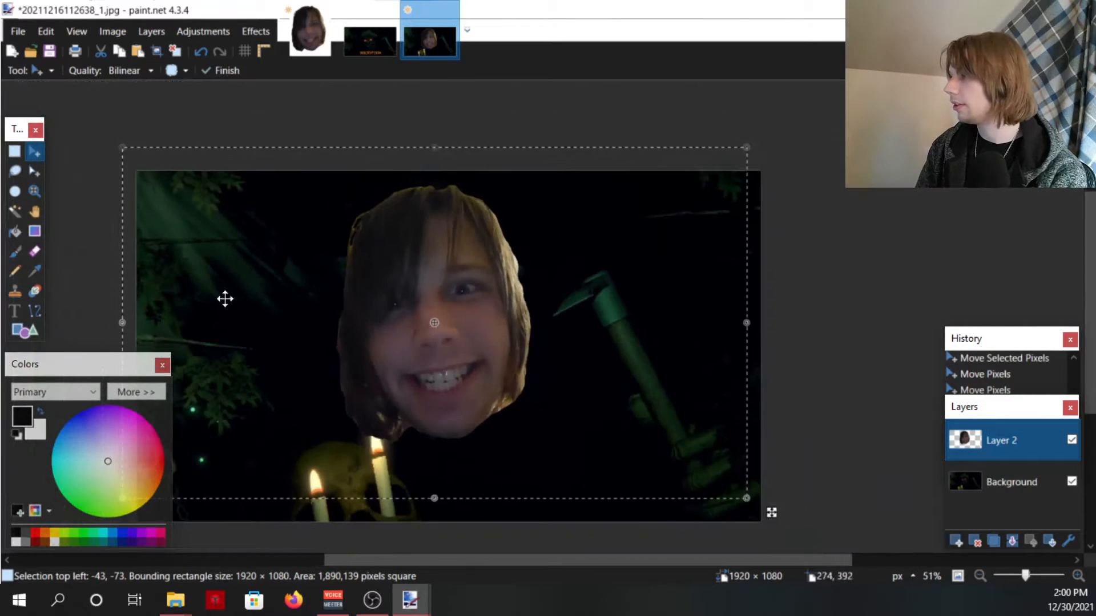
{"action": "scroll", "coordinate": [133, 311], "scroll_direction": "up", "scroll_amount": 2}
{"action": "scroll", "coordinate": [748, 247], "scroll_direction": "down", "scroll_amount": 2}
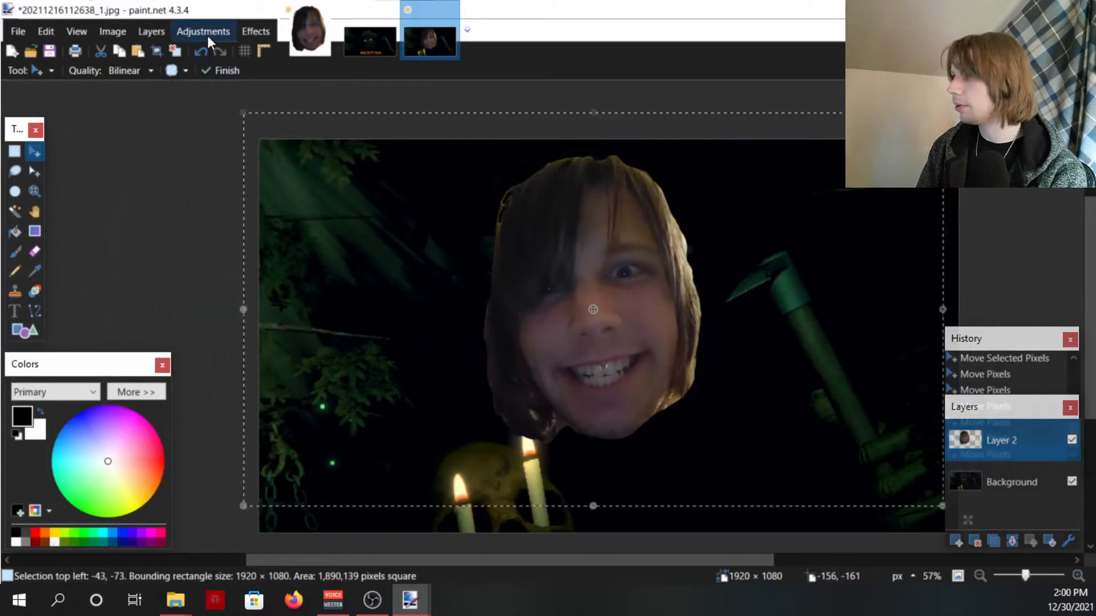
{"action": "left_click", "coordinate": [207, 35]}
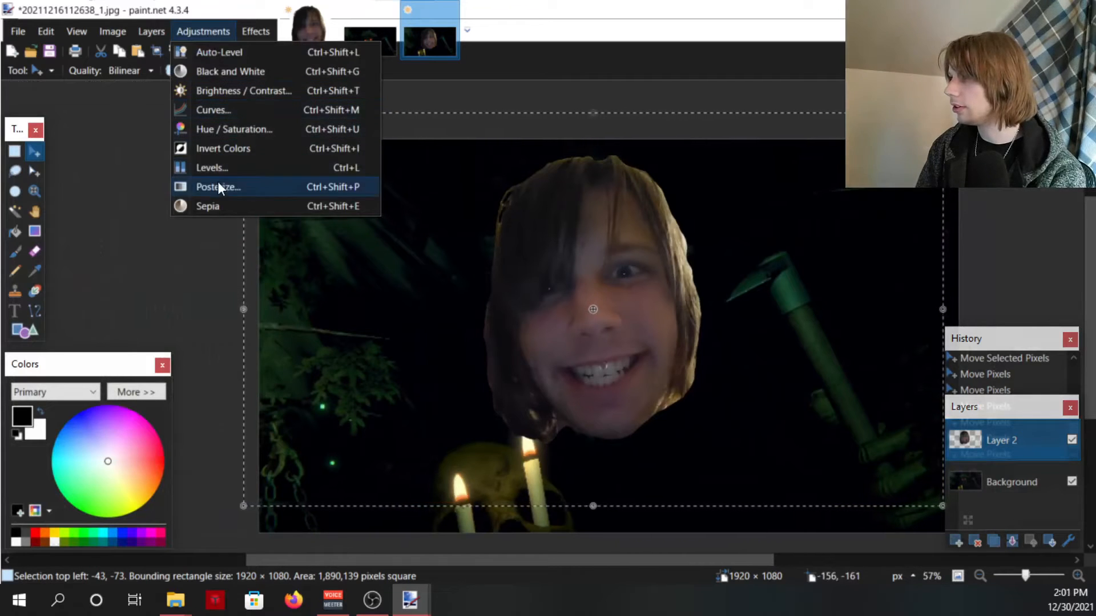
{"action": "mouse_move", "coordinate": [255, 31]}
{"action": "mouse_move", "coordinate": [287, 53]}
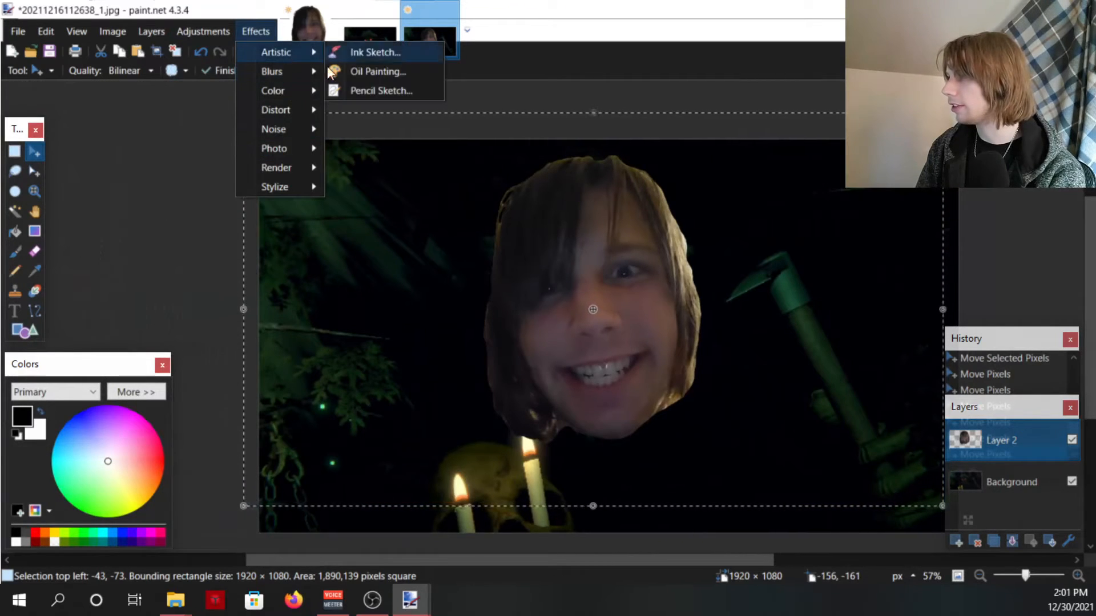
{"action": "left_click", "coordinate": [342, 153]}
{"action": "left_click", "coordinate": [271, 35]}
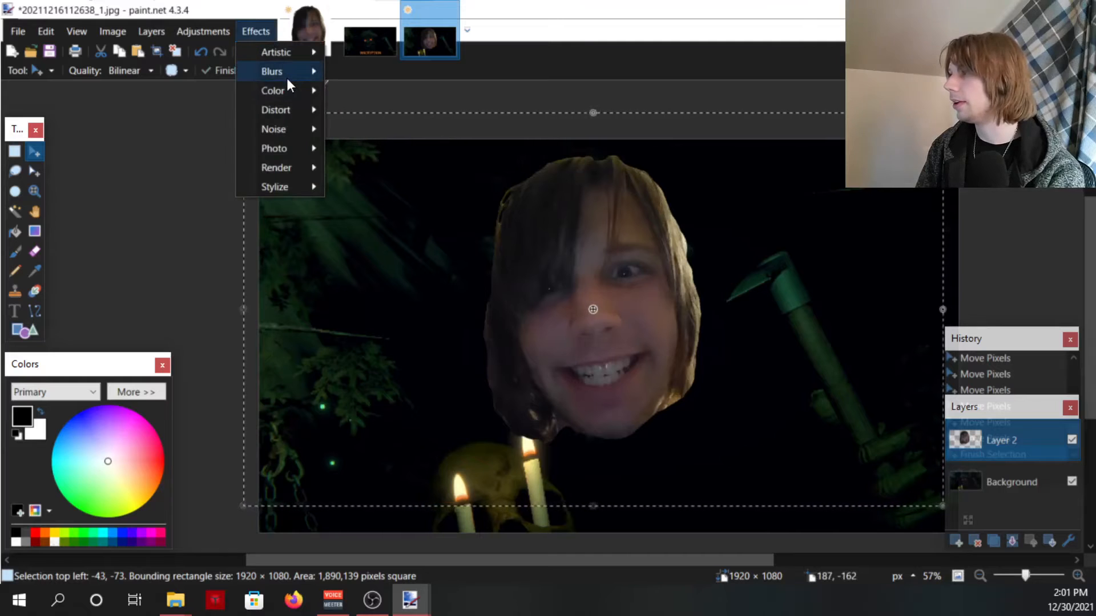
{"action": "mouse_move", "coordinate": [290, 90]}
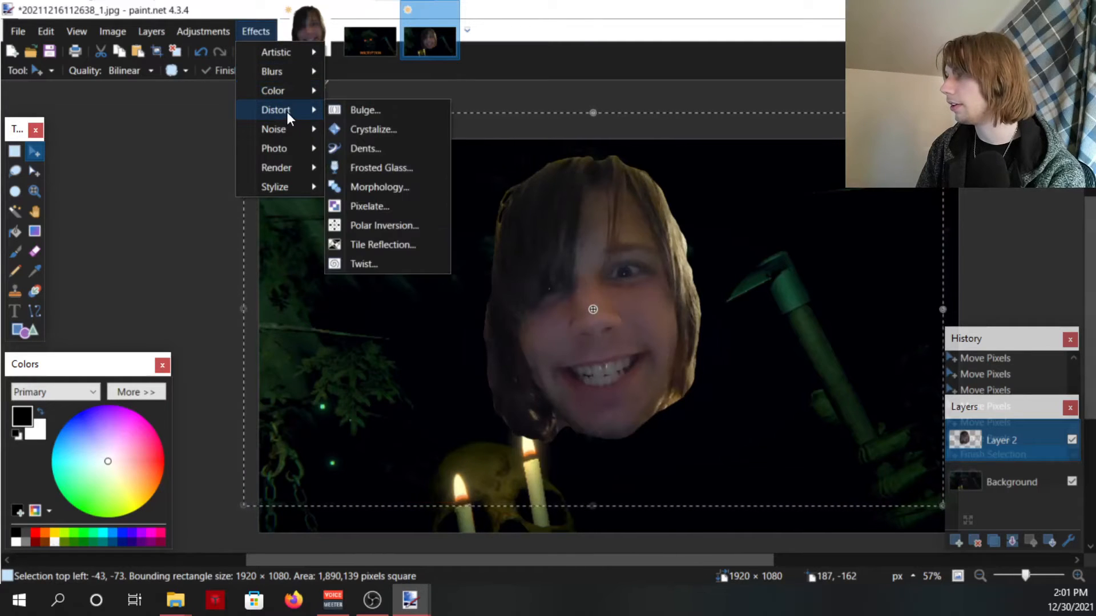
Tint and darken the head with Hue / Saturation at hue 104, saturation 97 and lightness -47.
{"action": "key", "text": "ctrl+shift+u"}
{"action": "left_click_drag", "start_coordinate": [499, 204], "coordinate": [212, 141]}
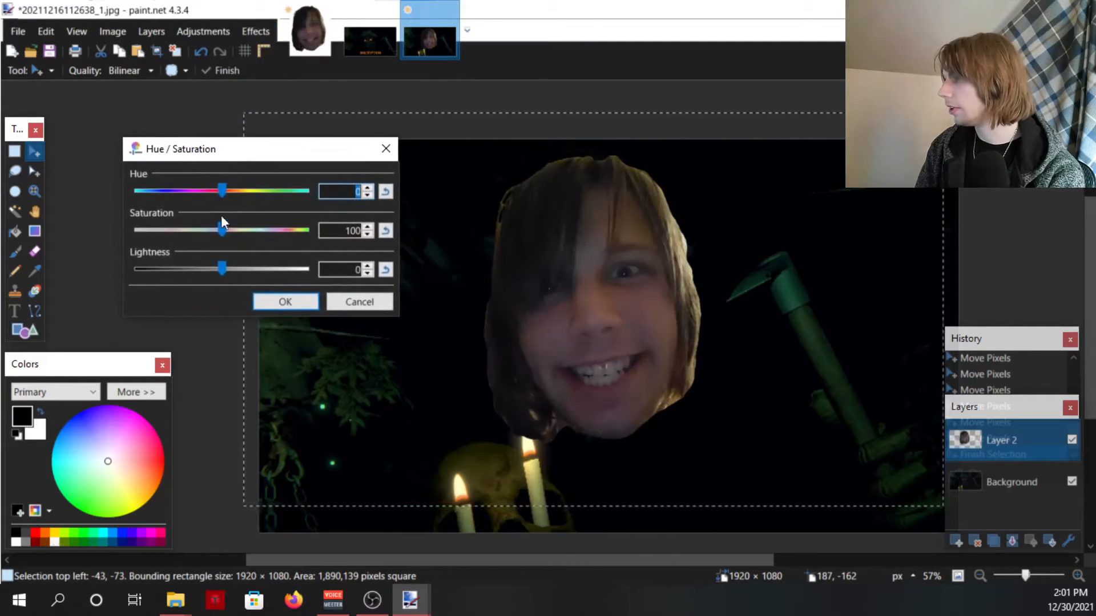
{"action": "left_click_drag", "start_coordinate": [222, 190], "coordinate": [266, 190]}
{"action": "left_click_drag", "start_coordinate": [217, 269], "coordinate": [180, 269]}
{"action": "left_click_drag", "start_coordinate": [223, 230], "coordinate": [214, 228]}
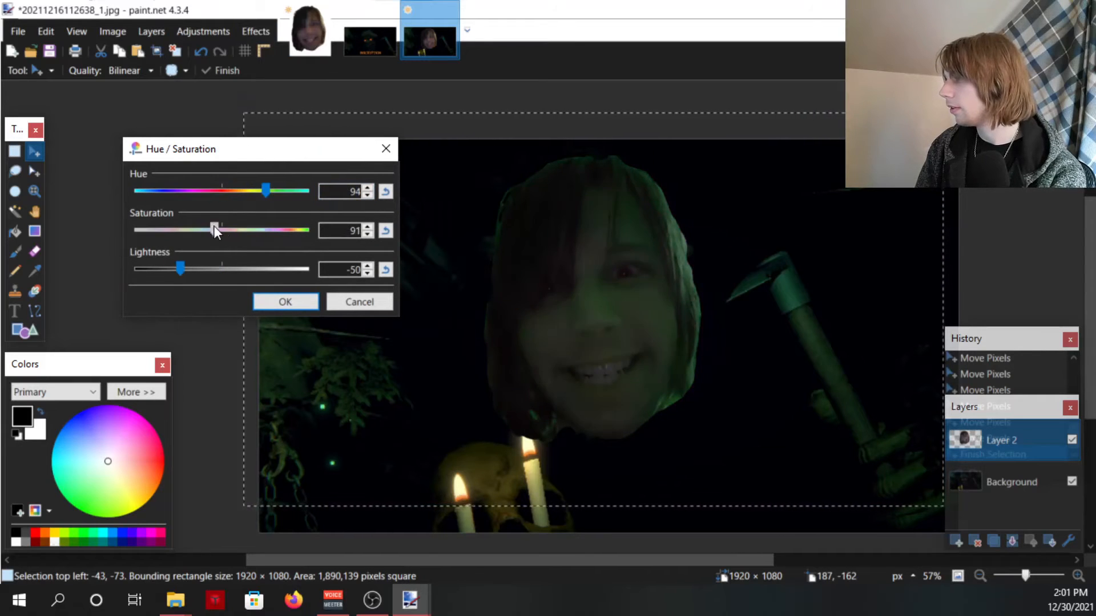
{"action": "left_click_drag", "start_coordinate": [266, 191], "coordinate": [270, 191]}
{"action": "mouse_move", "coordinate": [180, 269]}
{"action": "left_mouse_down"}
{"action": "mouse_move", "coordinate": [163, 266]}
{"action": "mouse_move", "coordinate": [183, 268]}
{"action": "left_mouse_up"}
{"action": "left_click_drag", "start_coordinate": [208, 230], "coordinate": [220, 230]}
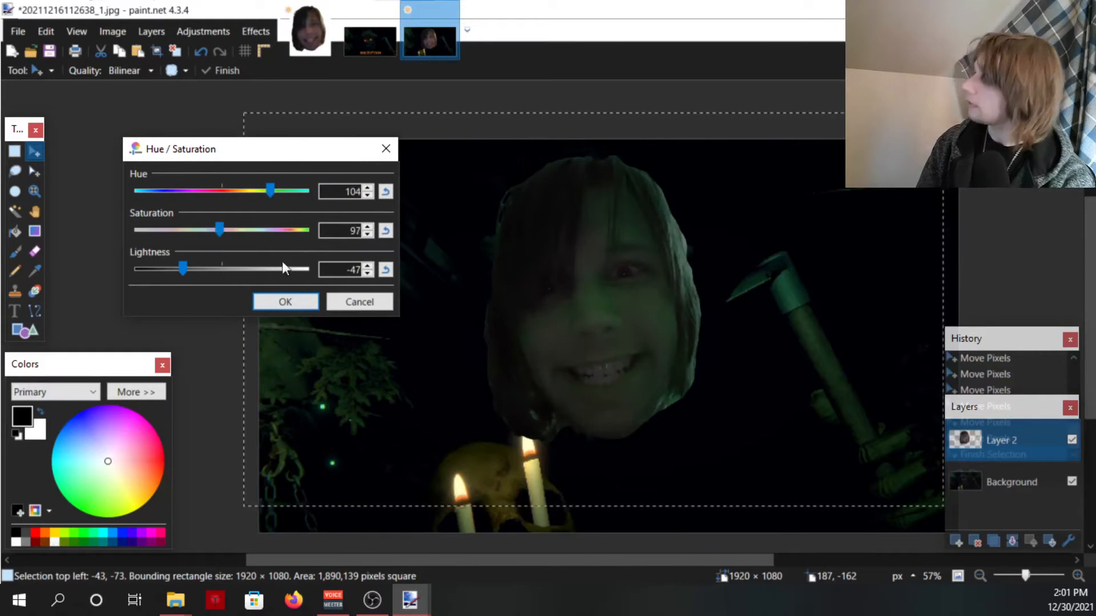
{"action": "left_click", "coordinate": [285, 302]}
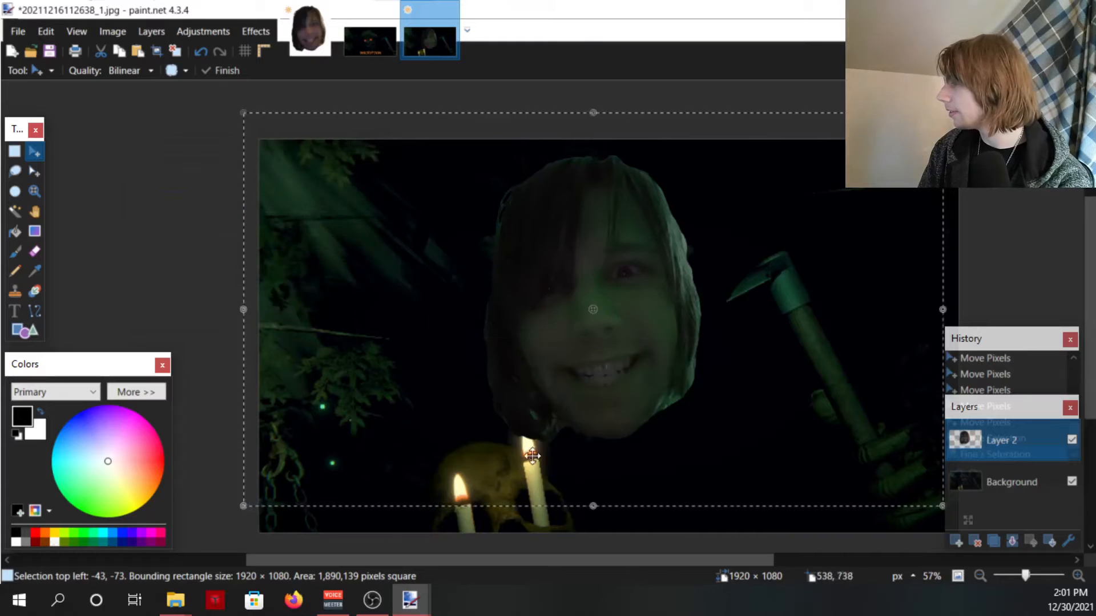
Apply the Soften Portrait effect to the tinted head.
{"action": "scroll", "coordinate": [532, 456], "scroll_direction": "up", "scroll_amount": 4}
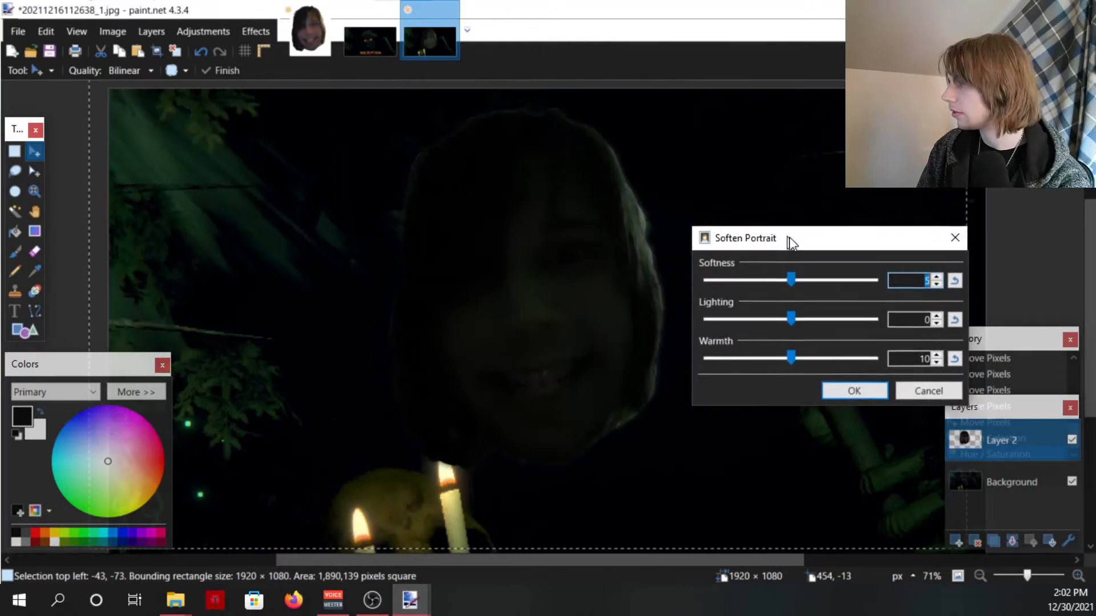
{"action": "left_click_drag", "start_coordinate": [798, 320], "coordinate": [896, 348]}
{"action": "left_click", "coordinate": [891, 392]}
{"action": "scroll", "coordinate": [537, 255], "scroll_direction": "down", "scroll_amount": 3}
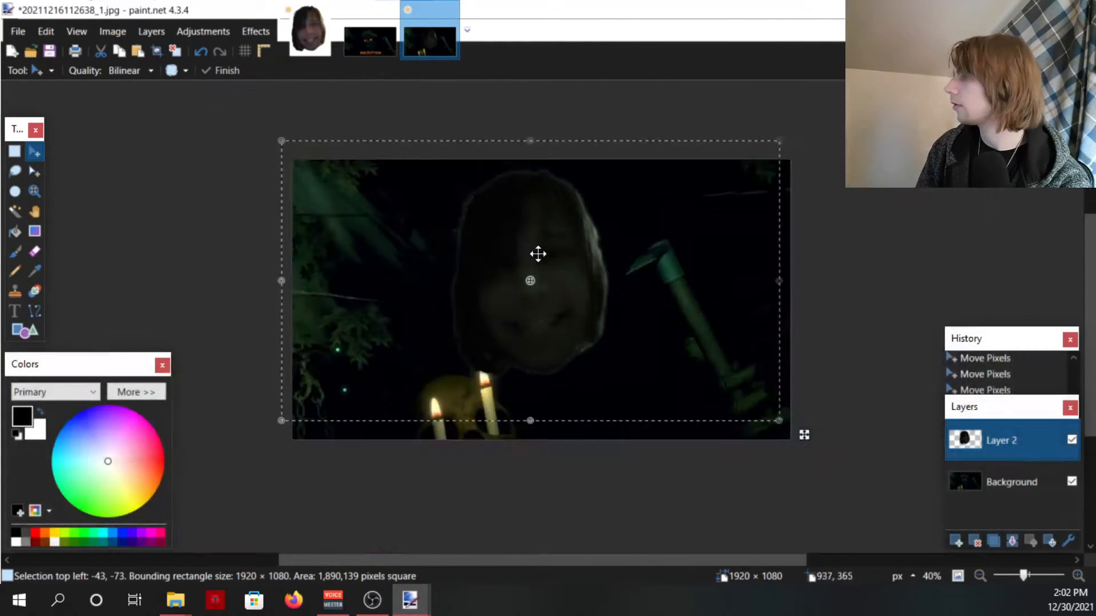
Examine the softened head's outline, mouth and lower hair against the dark scene and the candle.
{"action": "scroll", "coordinate": [520, 254], "scroll_direction": "up", "scroll_amount": 5}
{"action": "scroll", "coordinate": [524, 276], "scroll_direction": "down", "scroll_amount": 3}
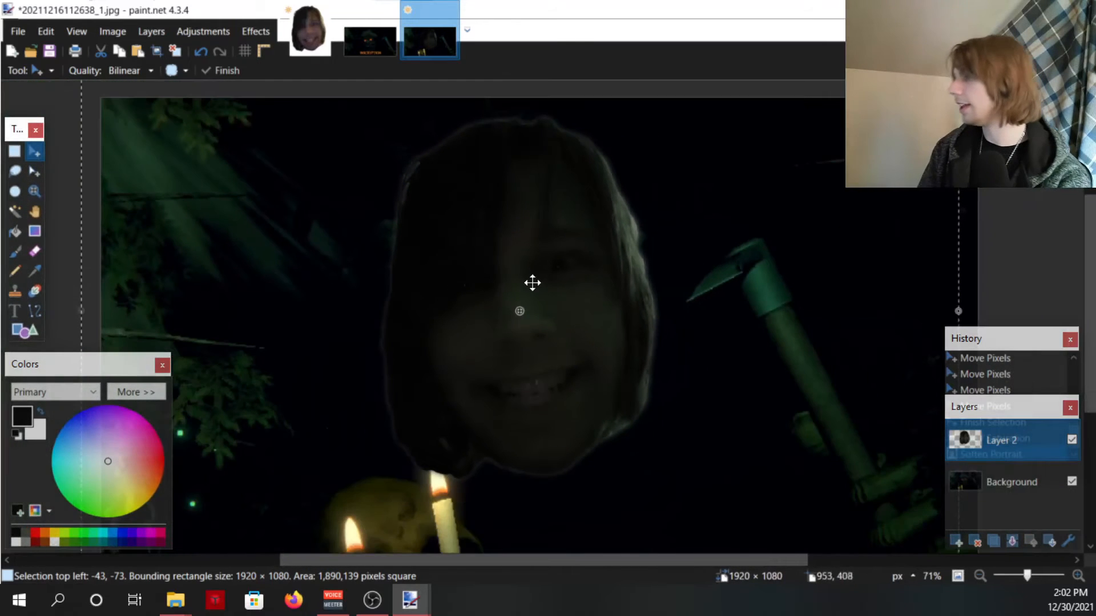
{"action": "scroll", "coordinate": [579, 374], "scroll_direction": "up", "scroll_amount": 3}
{"action": "scroll", "coordinate": [578, 374], "scroll_direction": "up", "scroll_amount": 3}
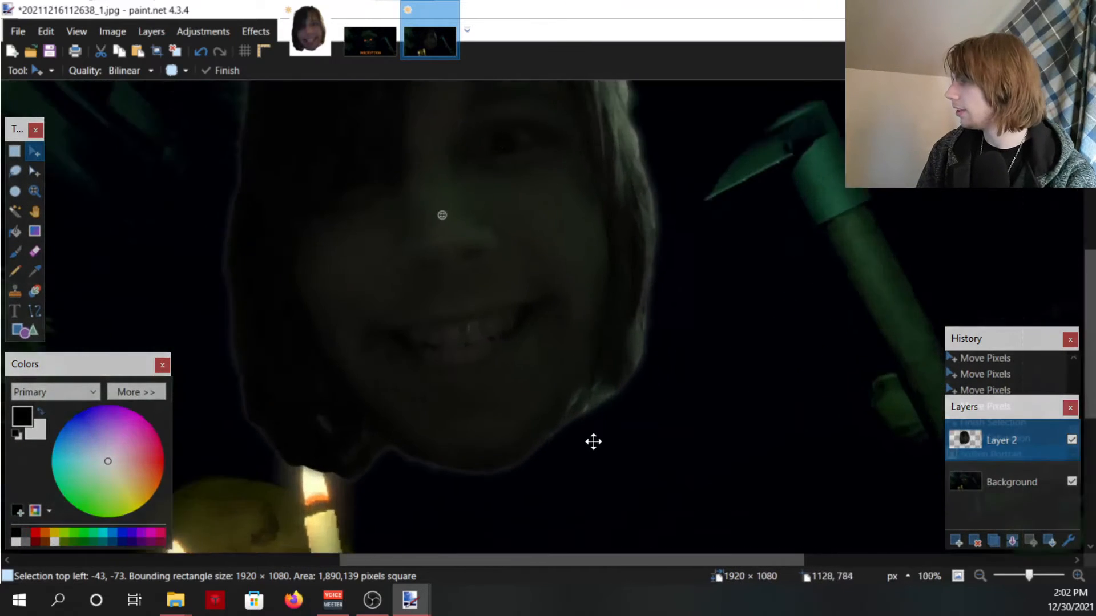
{"action": "scroll", "coordinate": [342, 444], "scroll_direction": "up", "scroll_amount": 2}
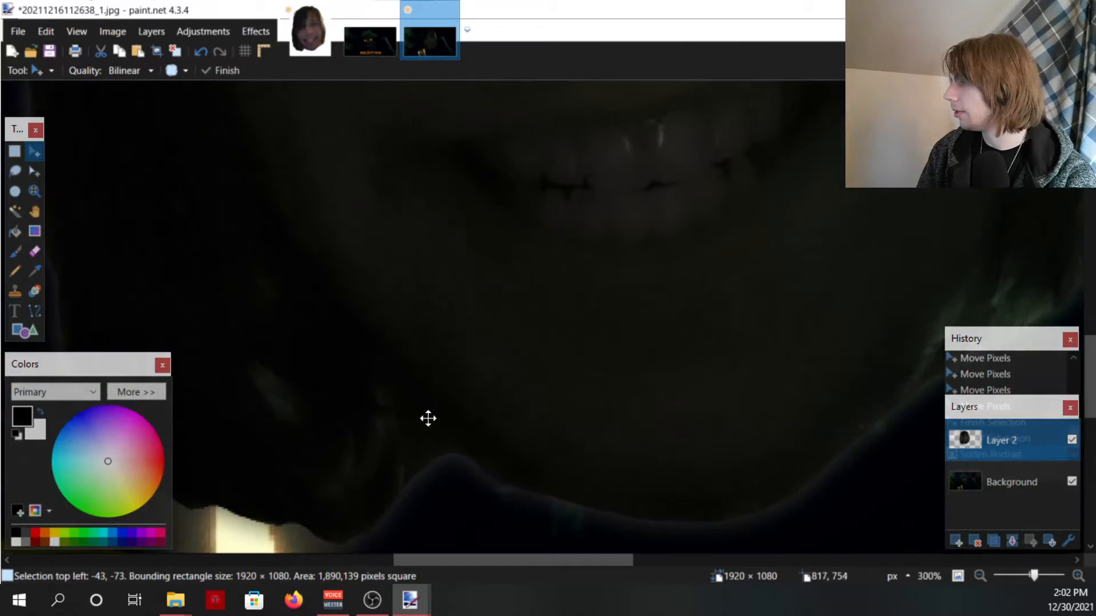
{"action": "scroll", "coordinate": [411, 400], "scroll_direction": "up", "scroll_amount": 2}
{"action": "scroll", "coordinate": [367, 416], "scroll_direction": "down", "scroll_amount": 6}
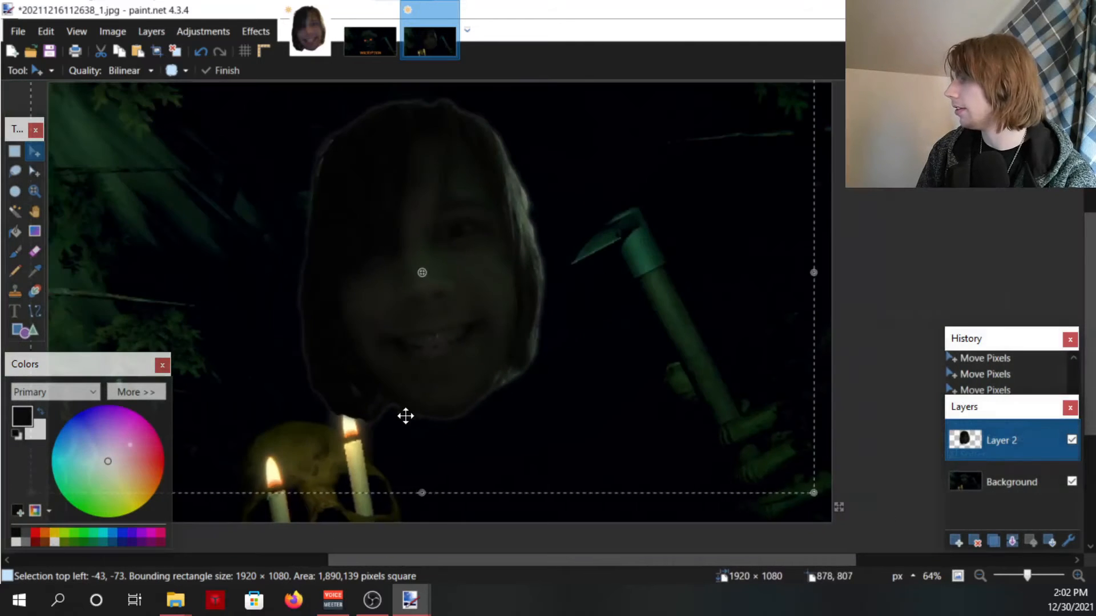
{"action": "scroll", "coordinate": [501, 273], "scroll_direction": "up", "scroll_amount": 2}
{"action": "scroll", "coordinate": [493, 271], "scroll_direction": "down", "scroll_amount": 3}
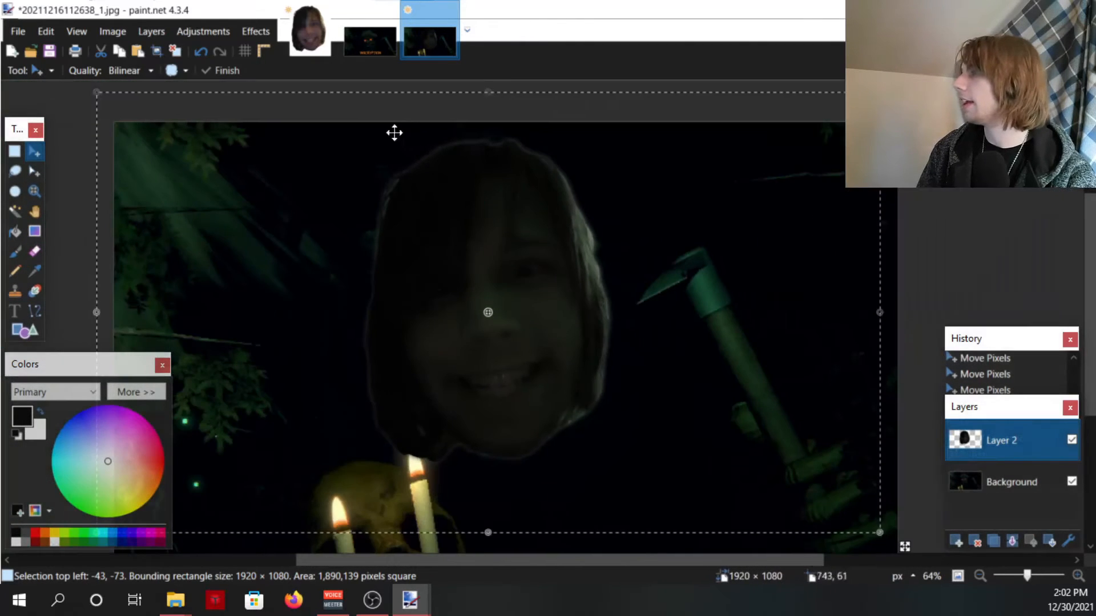
In the Inscryption Part 1 thumbnail, select and copy the left glowing eye spiral using the Magic Wand at 69% tolerance.
{"action": "left_click", "coordinate": [366, 51]}
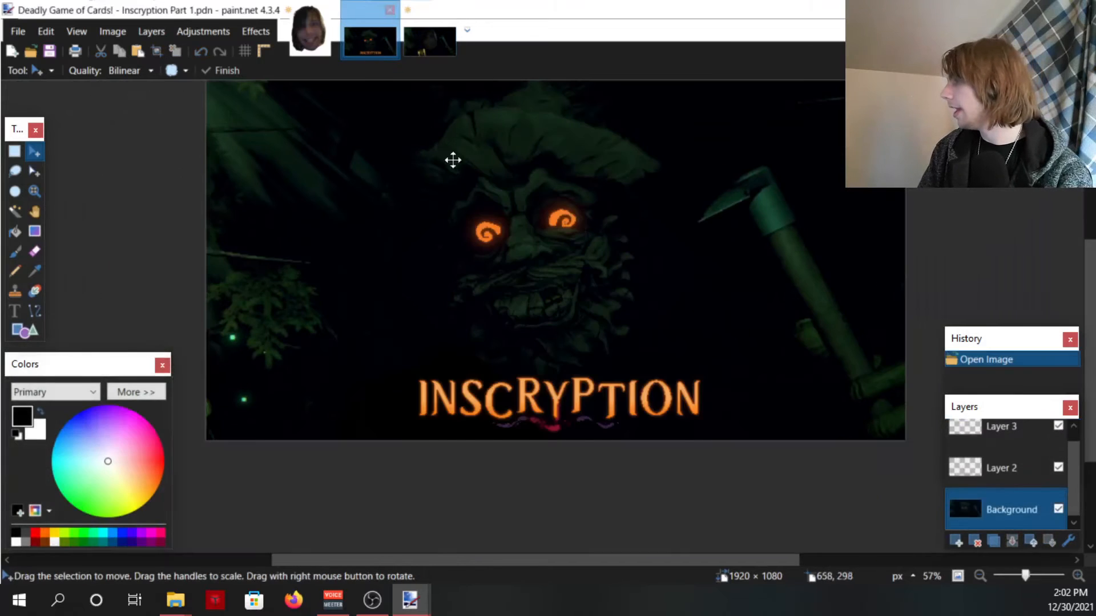
{"action": "scroll", "coordinate": [533, 207], "scroll_direction": "up", "scroll_amount": 6}
{"action": "scroll", "coordinate": [784, 285], "scroll_direction": "down", "scroll_amount": 2}
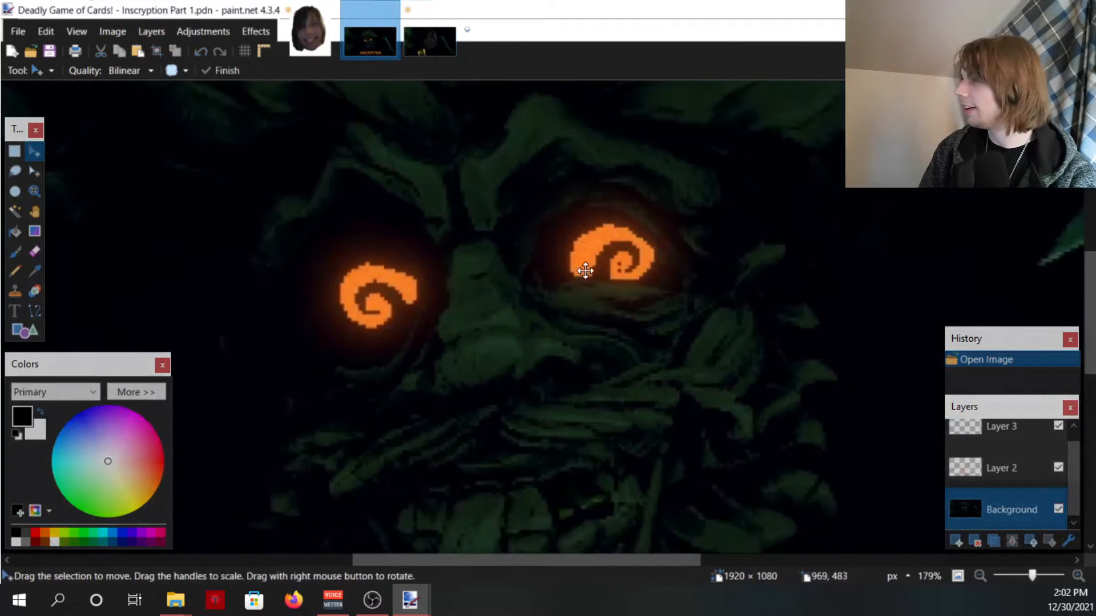
{"action": "scroll", "coordinate": [574, 216], "scroll_direction": "up", "scroll_amount": 3}
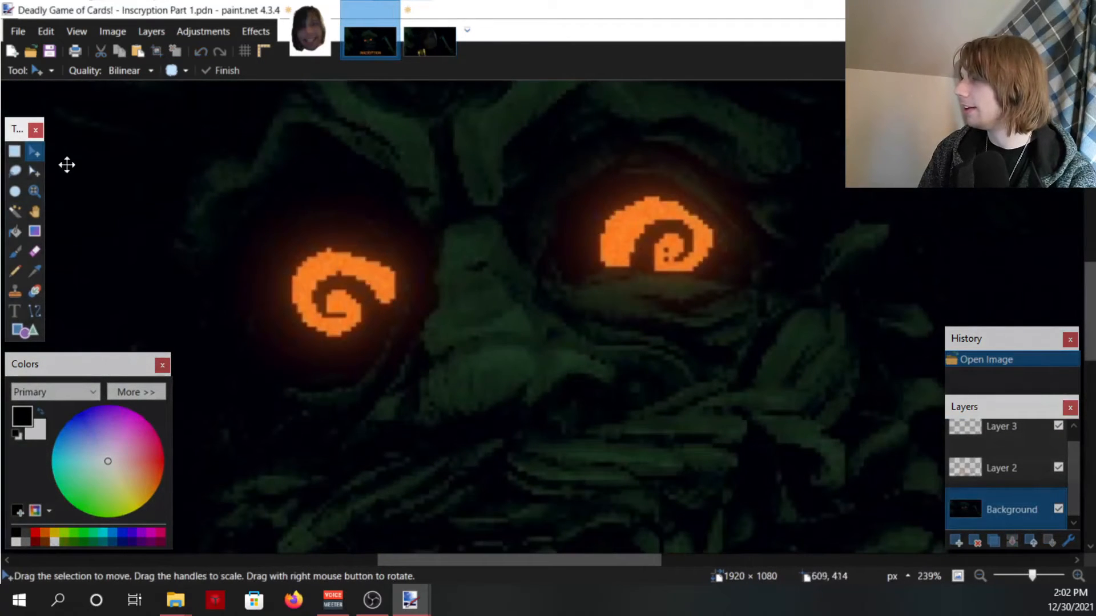
{"action": "left_click", "coordinate": [15, 211]}
{"action": "left_click", "coordinate": [350, 274]}
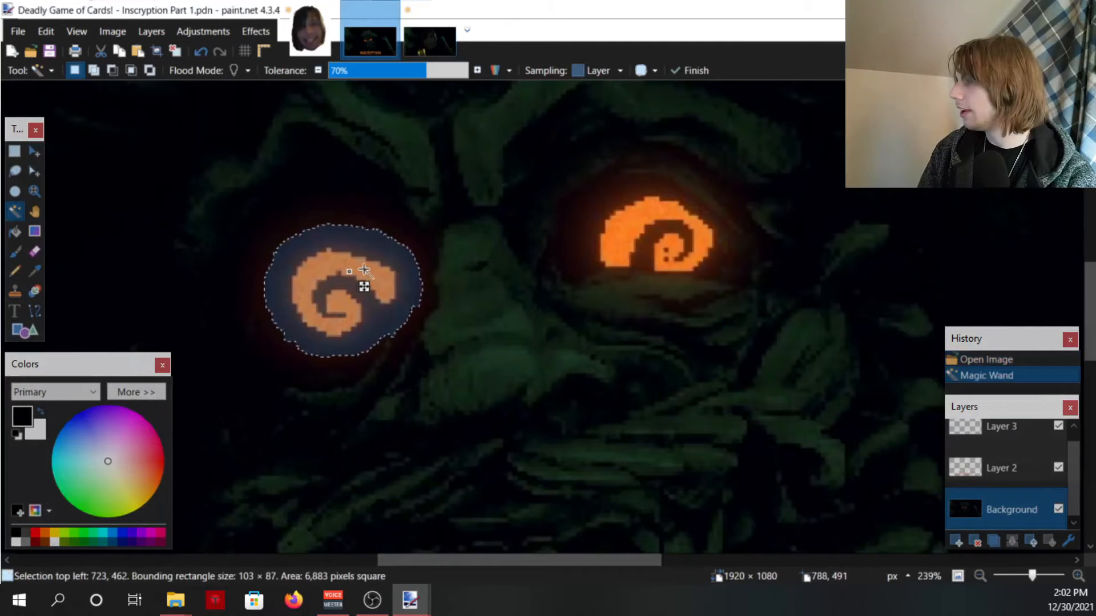
{"action": "left_click_drag", "start_coordinate": [400, 67], "coordinate": [425, 62]}
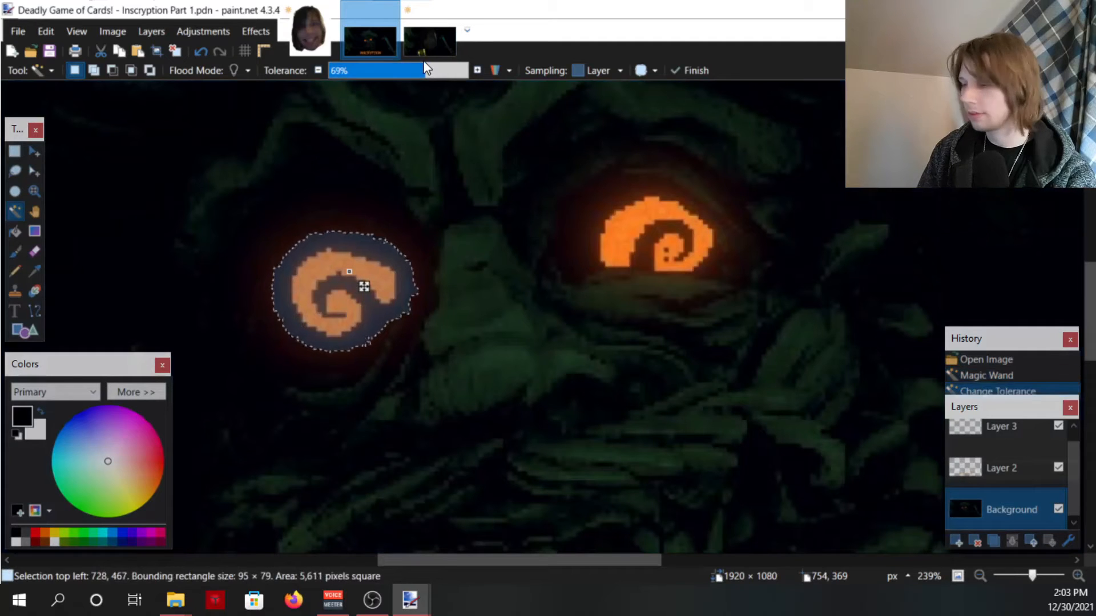
Paste the glowing eye spiral onto a new layer in the Prospector image and move it up to the head's hair-covered eye.
{"action": "left_click", "coordinate": [426, 34]}
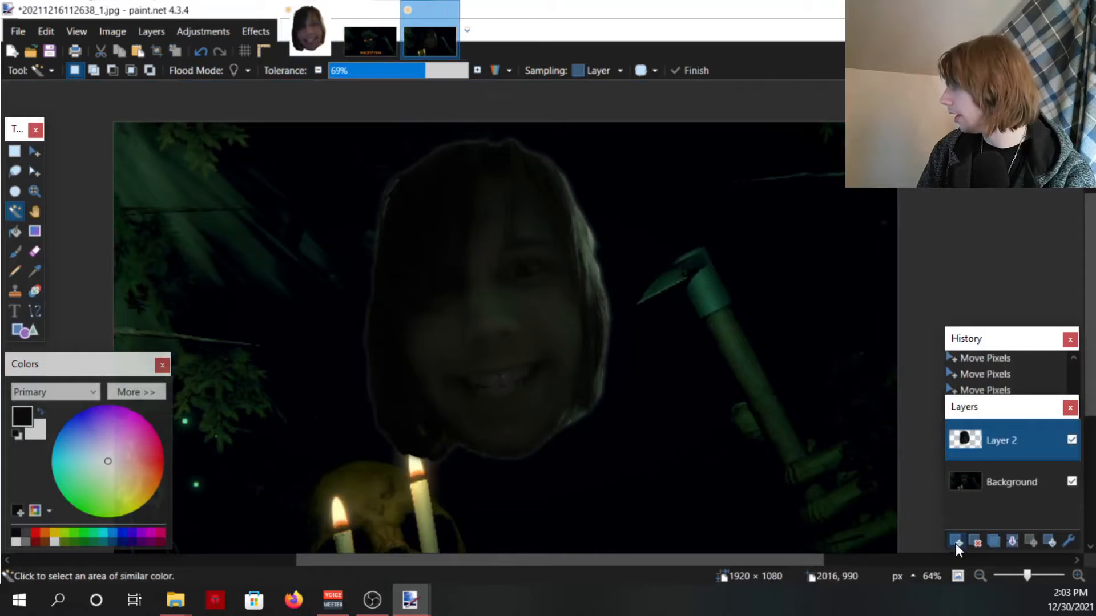
{"action": "left_click", "coordinate": [956, 544]}
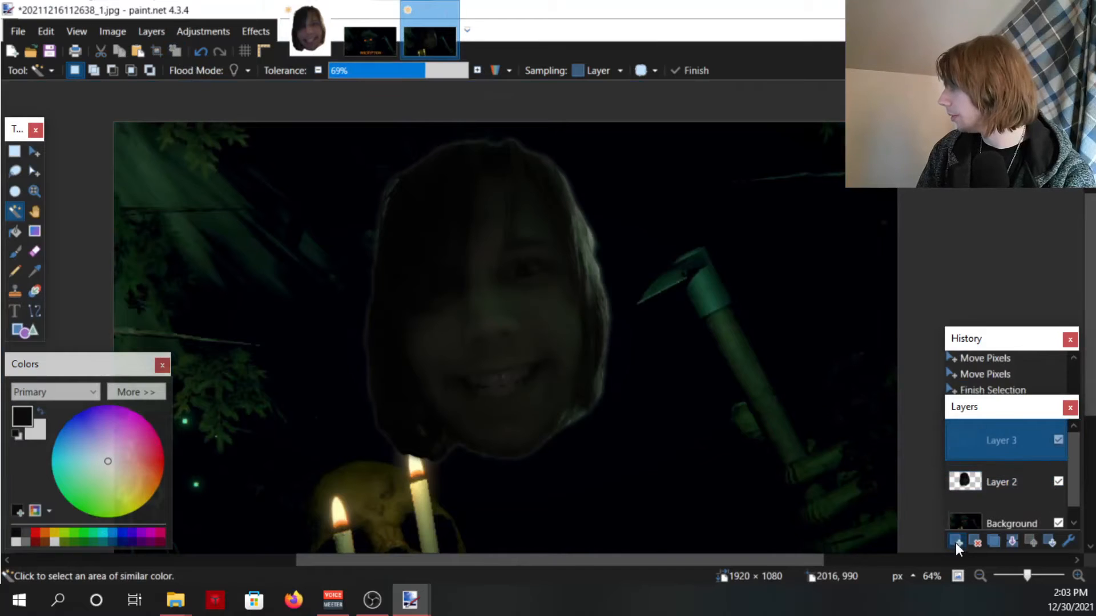
{"action": "key", "text": "ctrl+v"}
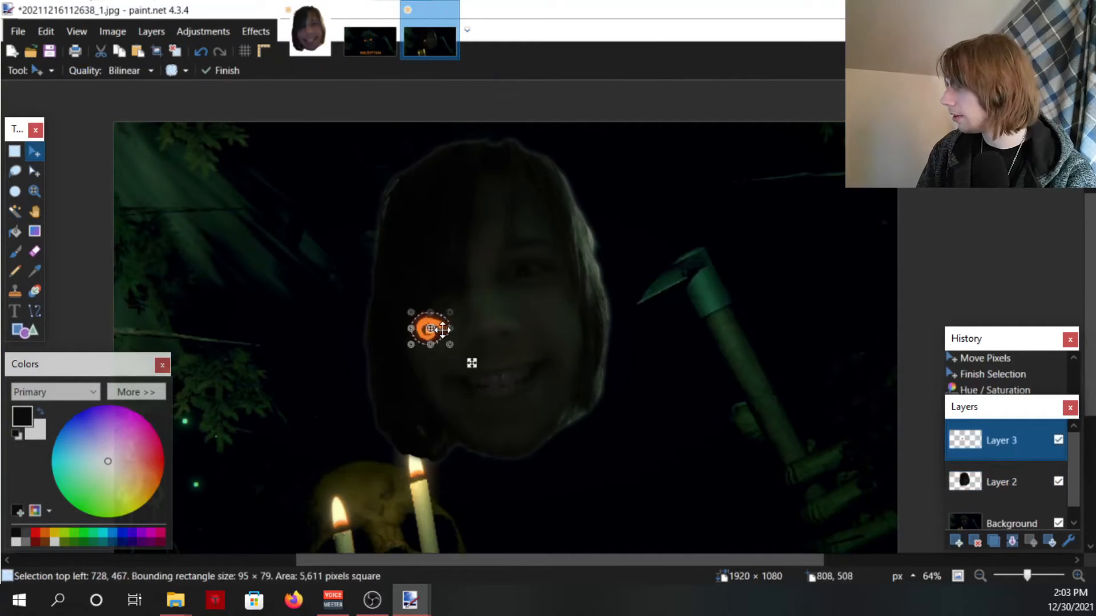
{"action": "left_click_drag", "start_coordinate": [443, 330], "coordinate": [448, 293]}
{"action": "scroll", "coordinate": [493, 235], "scroll_direction": "up", "scroll_amount": 5}
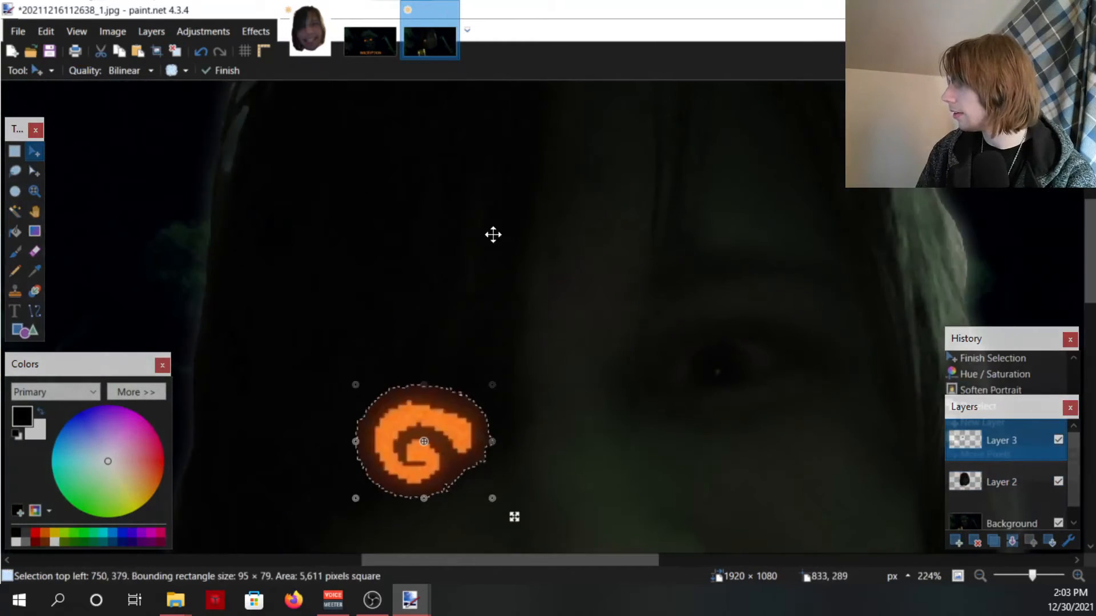
Shrink the eye spiral to about 71 × 60 pixels, rotate it 7.15° and deselect it over the hair-covered eye.
{"action": "scroll", "coordinate": [482, 327], "scroll_direction": "down", "scroll_amount": 3}
{"action": "scroll", "coordinate": [427, 263], "scroll_direction": "up", "scroll_amount": 1}
{"action": "left_click_drag", "start_coordinate": [514, 227], "coordinate": [478, 266]}
{"action": "left_click_drag", "start_coordinate": [431, 313], "coordinate": [435, 299]}
{"action": "left_click_drag", "start_coordinate": [501, 268], "coordinate": [496, 250]}
{"action": "left_click_drag", "start_coordinate": [409, 299], "coordinate": [424, 288]}
{"action": "scroll", "coordinate": [424, 288], "scroll_direction": "down", "scroll_amount": 5}
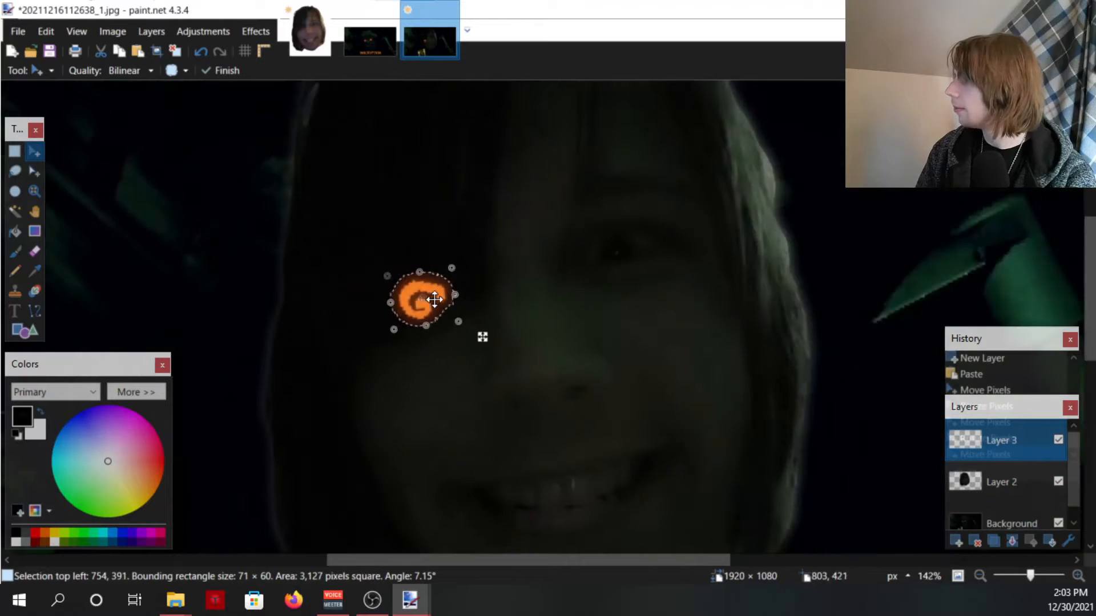
{"action": "left_click", "coordinate": [175, 53]}
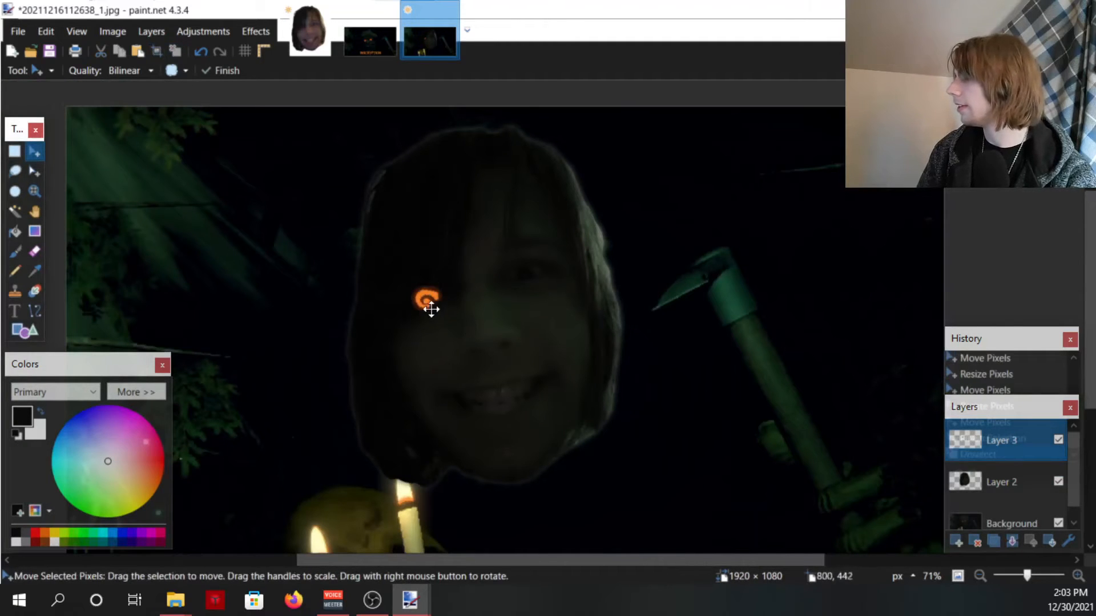
Restore the eye spiral's selection, shrink it to about 62 × 51 pixels and deselect it.
{"action": "scroll", "coordinate": [384, 323], "scroll_direction": "up", "scroll_amount": 5}
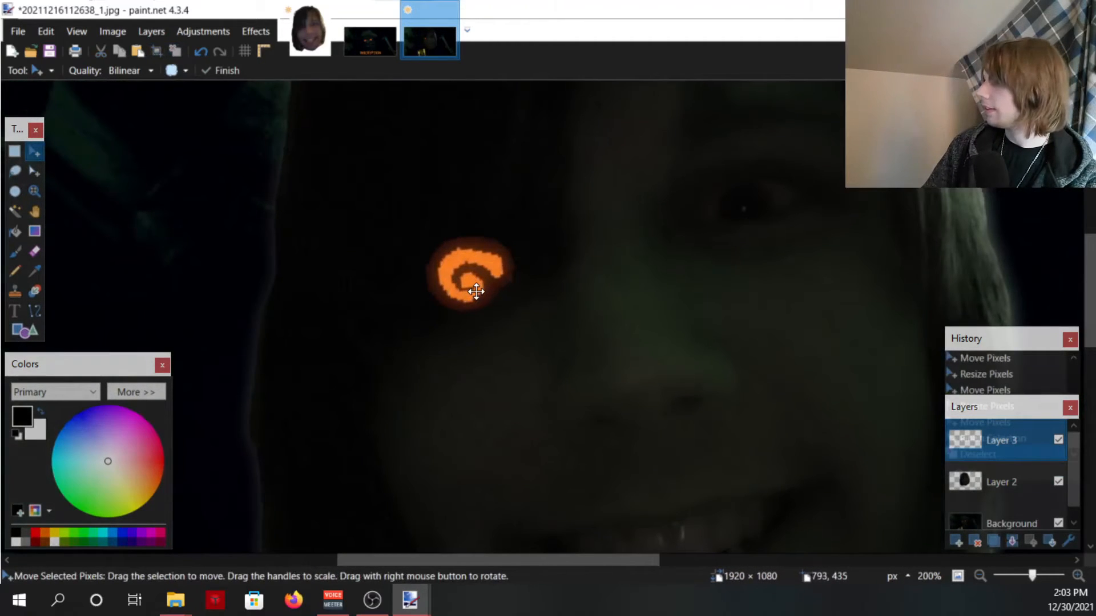
{"action": "key", "text": "ctrl+z"}
{"action": "left_click_drag", "start_coordinate": [514, 234], "coordinate": [499, 265]}
{"action": "scroll", "coordinate": [564, 296], "scroll_direction": "down", "scroll_amount": 1}
{"action": "scroll", "coordinate": [564, 296], "scroll_direction": "down", "scroll_amount": 2}
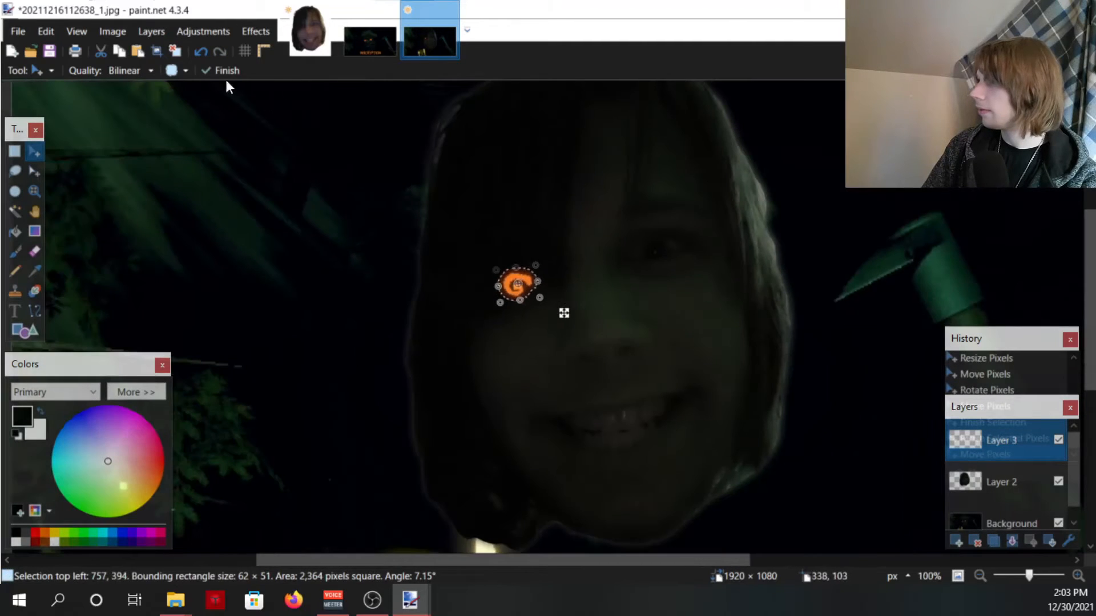
{"action": "left_click", "coordinate": [177, 53]}
{"action": "scroll", "coordinate": [563, 297], "scroll_direction": "down", "scroll_amount": 1}
{"action": "scroll", "coordinate": [502, 264], "scroll_direction": "up", "scroll_amount": 2}
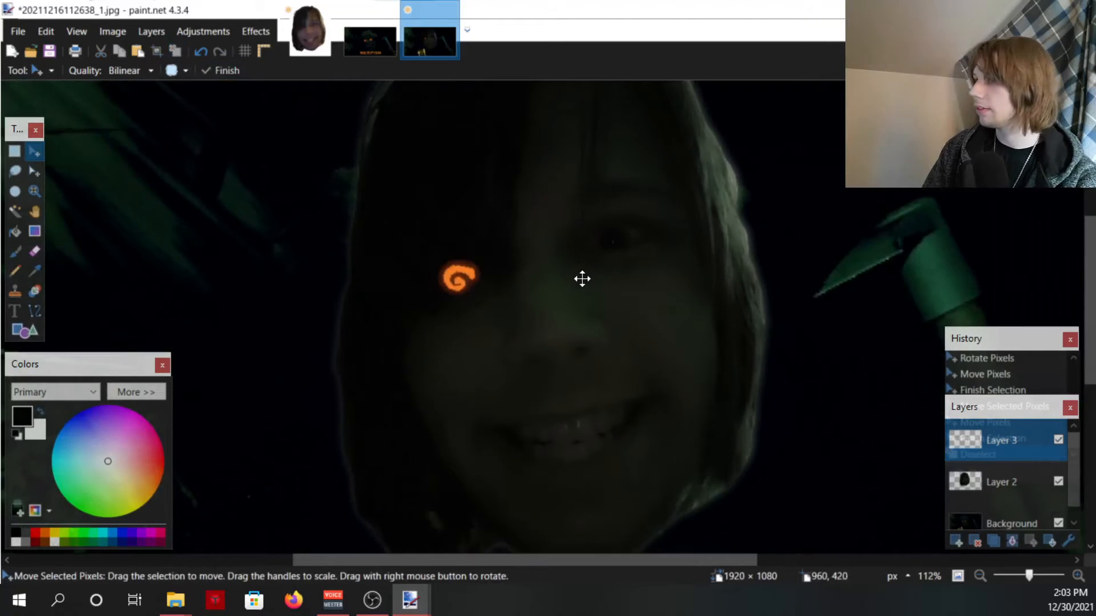
Undo the deselection and enlarge the eye spiral to about 97 × 83 pixels.
{"action": "scroll", "coordinate": [565, 271], "scroll_direction": "down", "scroll_amount": 1}
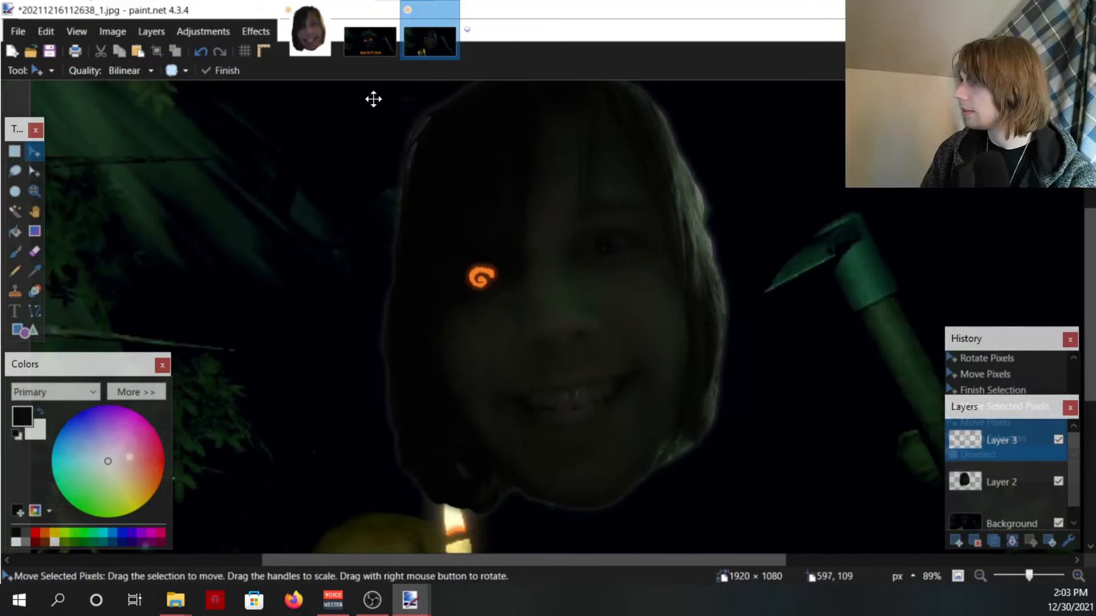
{"action": "key", "text": "ctrl+z"}
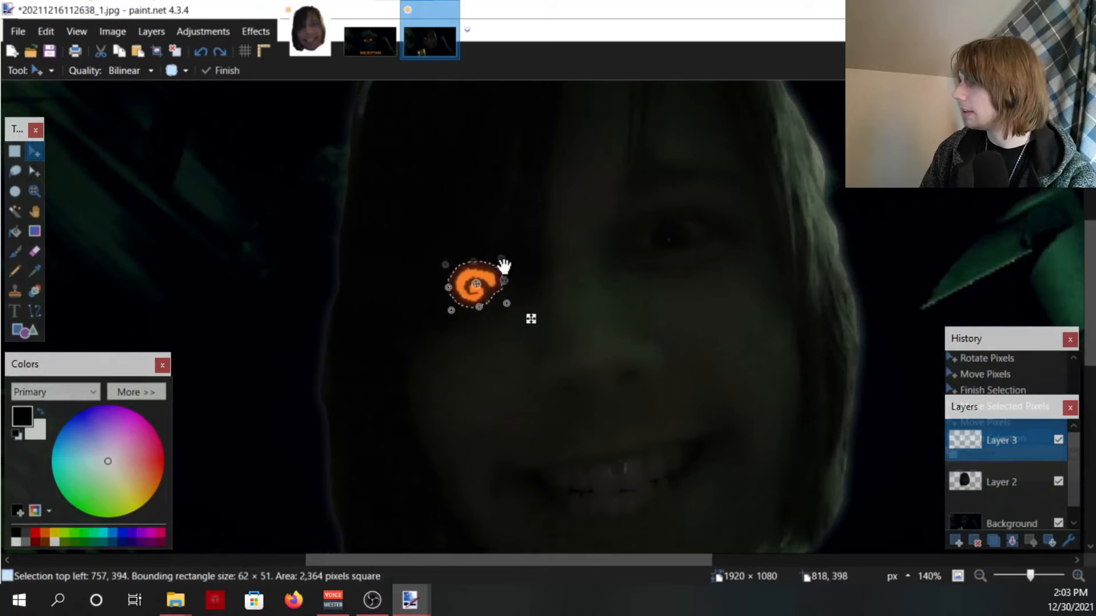
{"action": "left_click_drag", "start_coordinate": [503, 266], "coordinate": [519, 232]}
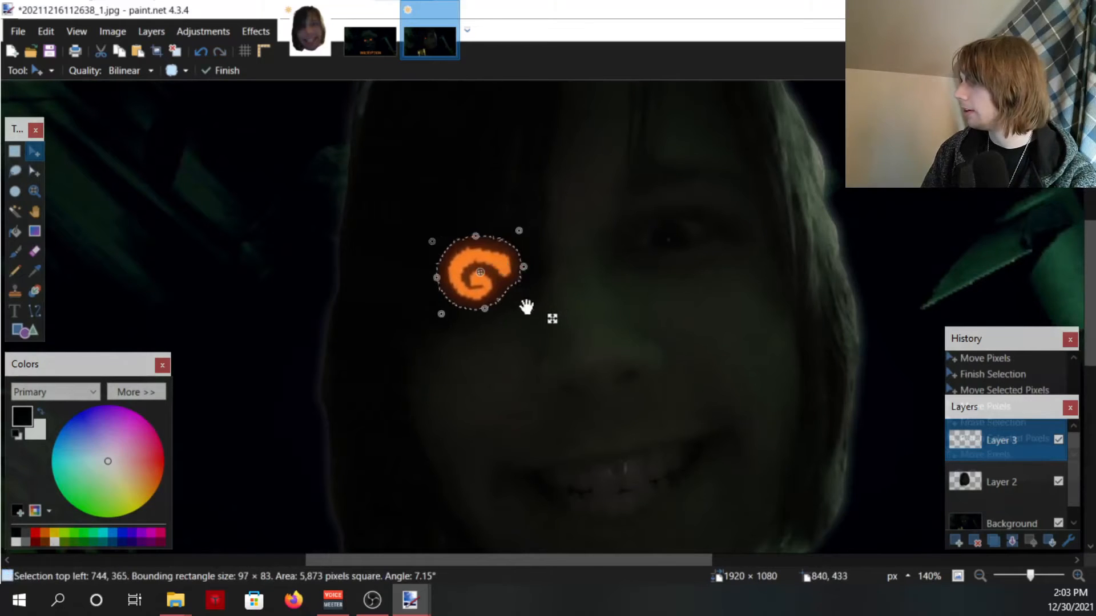
Try to select the right glowing eye in the Inscryption Part 1 thumbnail with the Magic Wand, and return to the Prospector image.
{"action": "left_click", "coordinate": [370, 40]}
{"action": "left_click", "coordinate": [15, 212]}
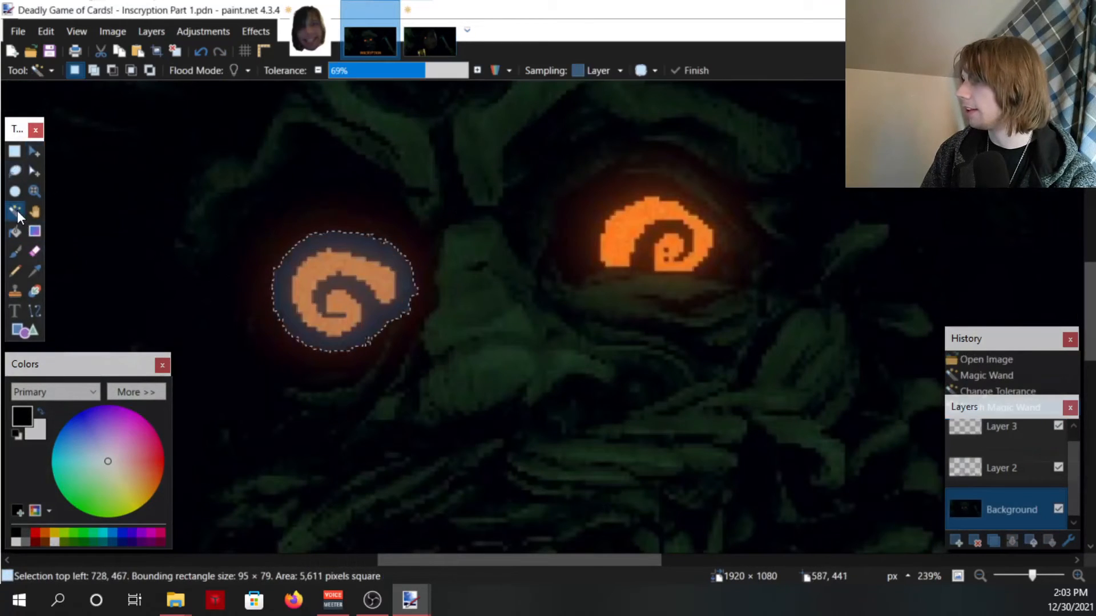
{"action": "left_click", "coordinate": [633, 234]}
{"action": "left_click", "coordinate": [407, 43]}
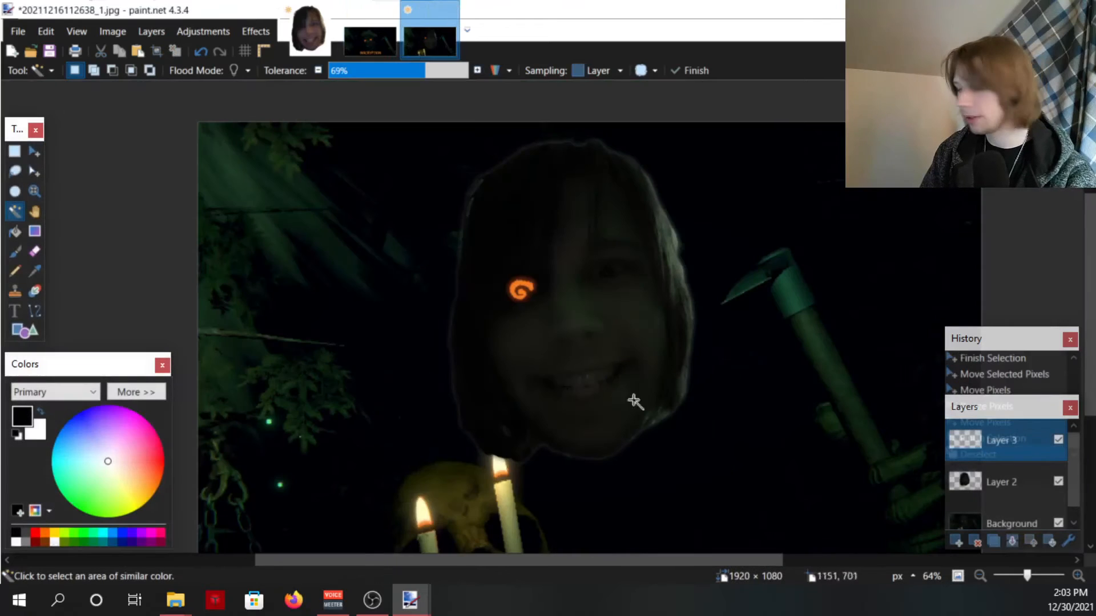
Paste a second eye spiral on Layer 3 and fit it over the head's uncovered eye at about 84 × 71 pixels, rotated to -161.36°.
{"action": "key", "text": "ctrl+v"}
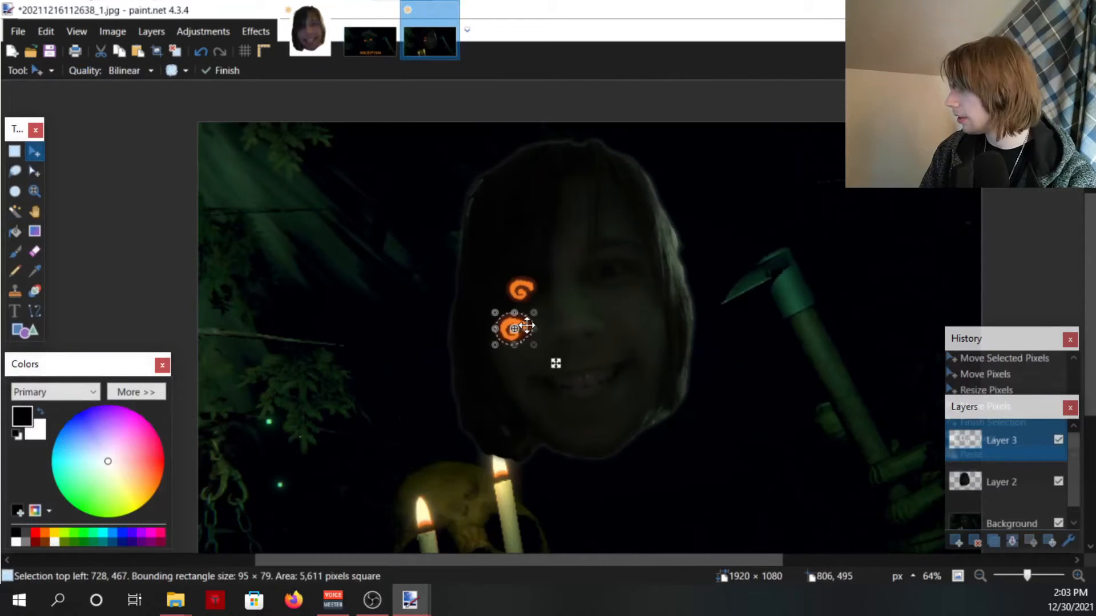
{"action": "left_click_drag", "start_coordinate": [527, 325], "coordinate": [565, 277]}
{"action": "scroll", "coordinate": [654, 268], "scroll_direction": "up", "scroll_amount": 3}
{"action": "left_click_drag", "start_coordinate": [610, 224], "coordinate": [614, 183]}
{"action": "left_click_drag", "start_coordinate": [575, 225], "coordinate": [576, 242]}
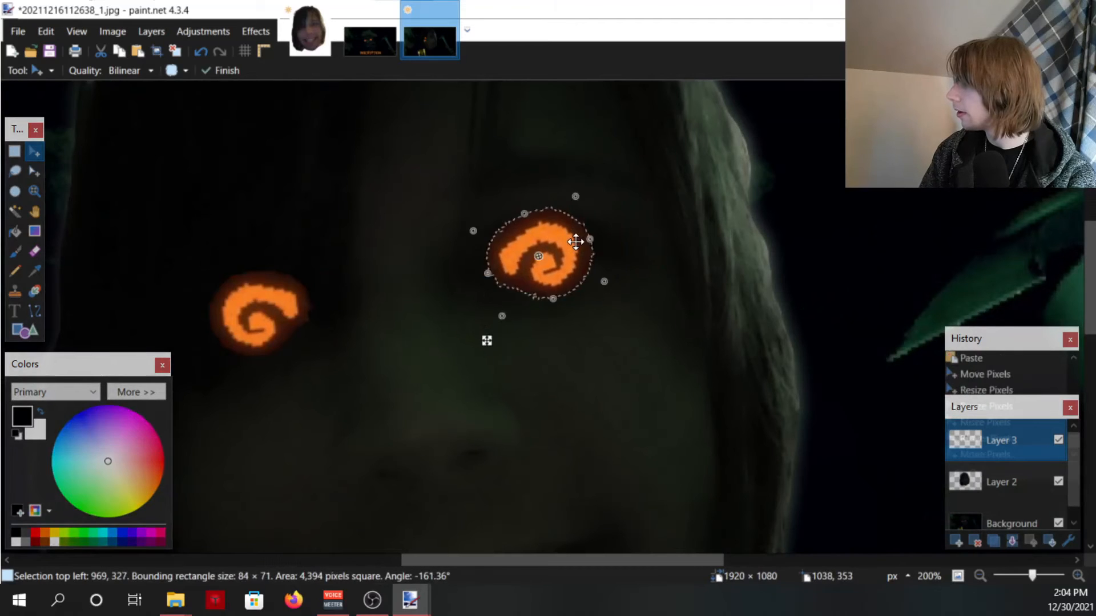
{"action": "scroll", "coordinate": [575, 242], "scroll_direction": "up", "scroll_amount": 2}
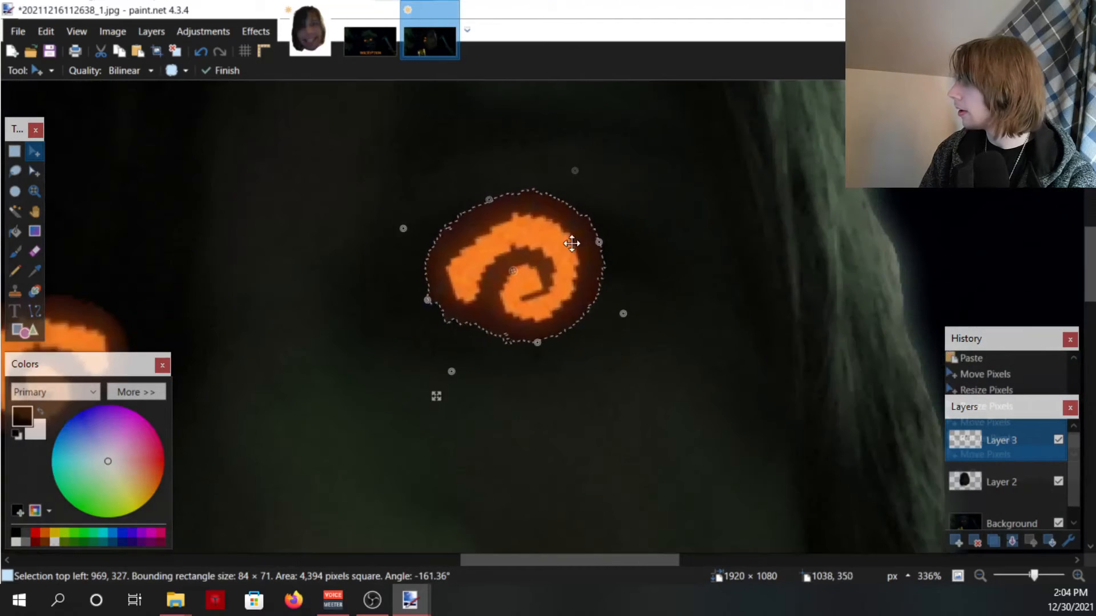
{"action": "left_click", "coordinate": [206, 71]}
{"action": "scroll", "coordinate": [611, 255], "scroll_direction": "down", "scroll_amount": 2}
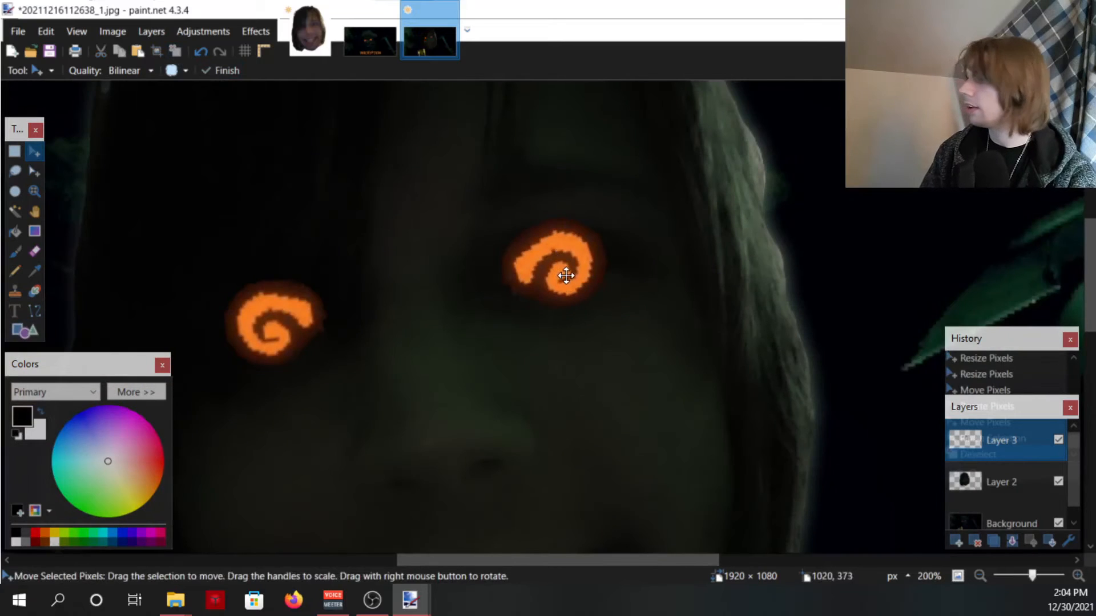
{"action": "scroll", "coordinate": [679, 288], "scroll_direction": "down", "scroll_amount": 2}
{"action": "scroll", "coordinate": [590, 231], "scroll_direction": "down", "scroll_amount": 2}
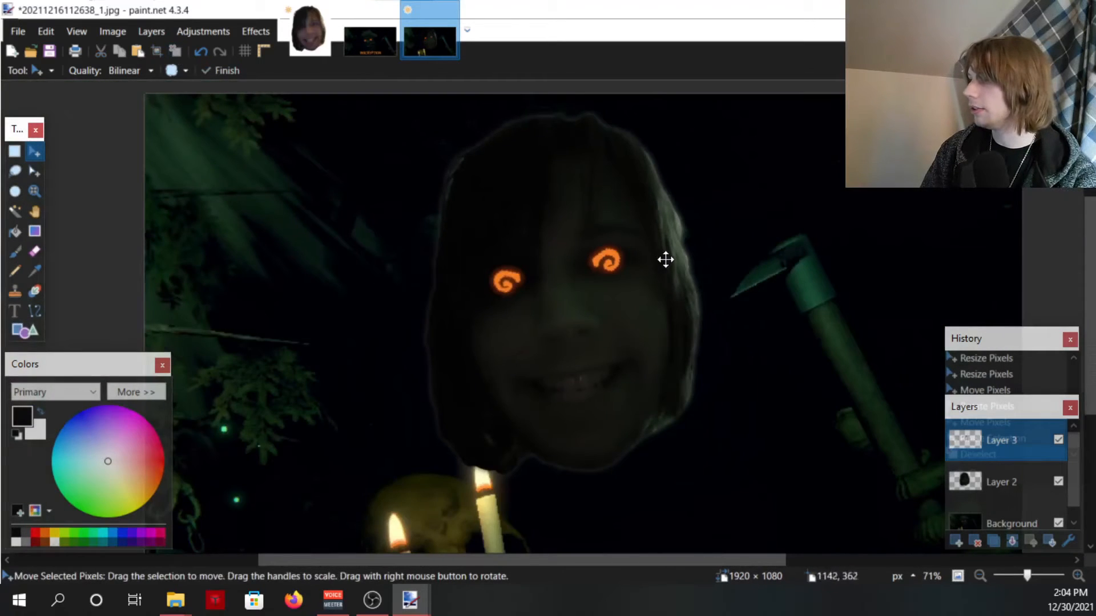
Lower Layer 3's opacity until the head's eyes show through the orange spirals.
{"action": "scroll", "coordinate": [666, 260], "scroll_direction": "up", "scroll_amount": 6}
{"action": "left_click", "coordinate": [152, 31]}
{"action": "left_click", "coordinate": [221, 392]}
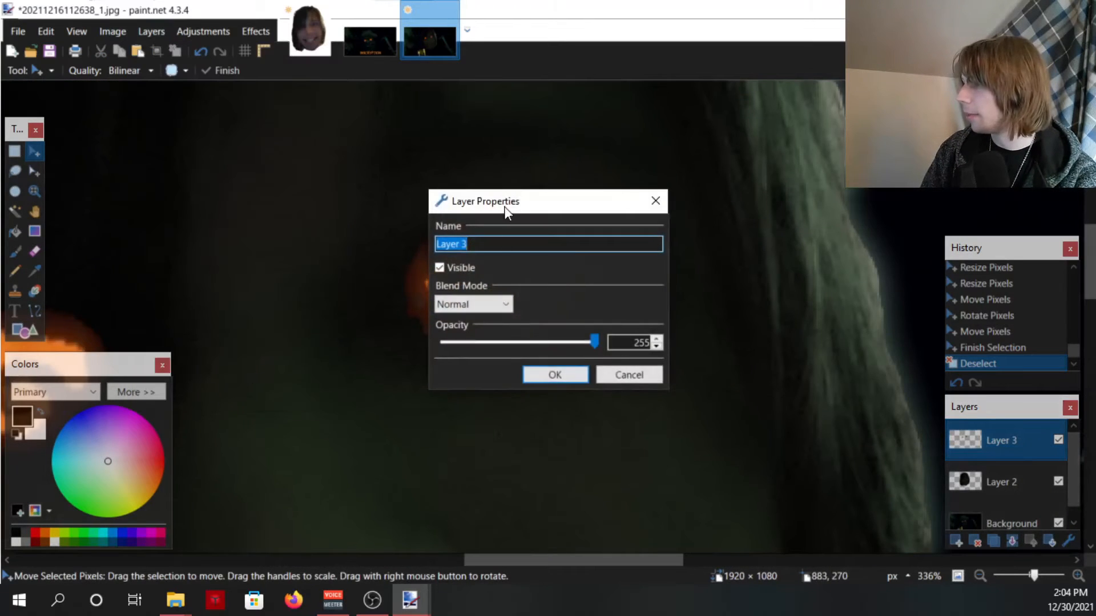
{"action": "left_click_drag", "start_coordinate": [505, 201], "coordinate": [722, 200]}
{"action": "left_click_drag", "start_coordinate": [811, 341], "coordinate": [665, 336]}
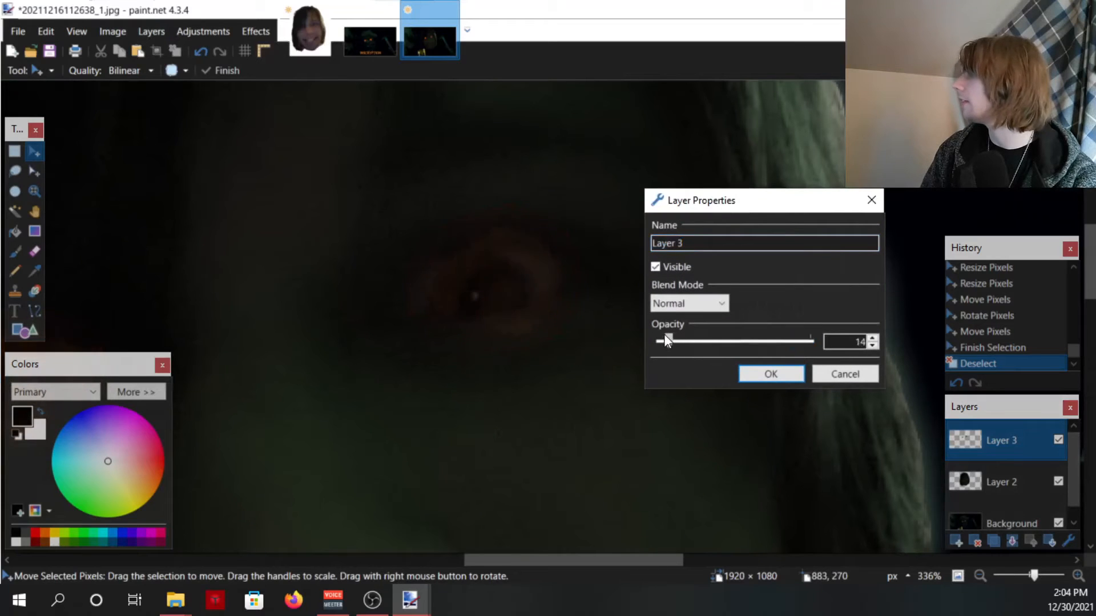
{"action": "left_click", "coordinate": [764, 375]}
Set the Eraser's brush width to 40, make a short test stroke on Layer 2 and undo it.
{"action": "left_click", "coordinate": [1023, 484]}
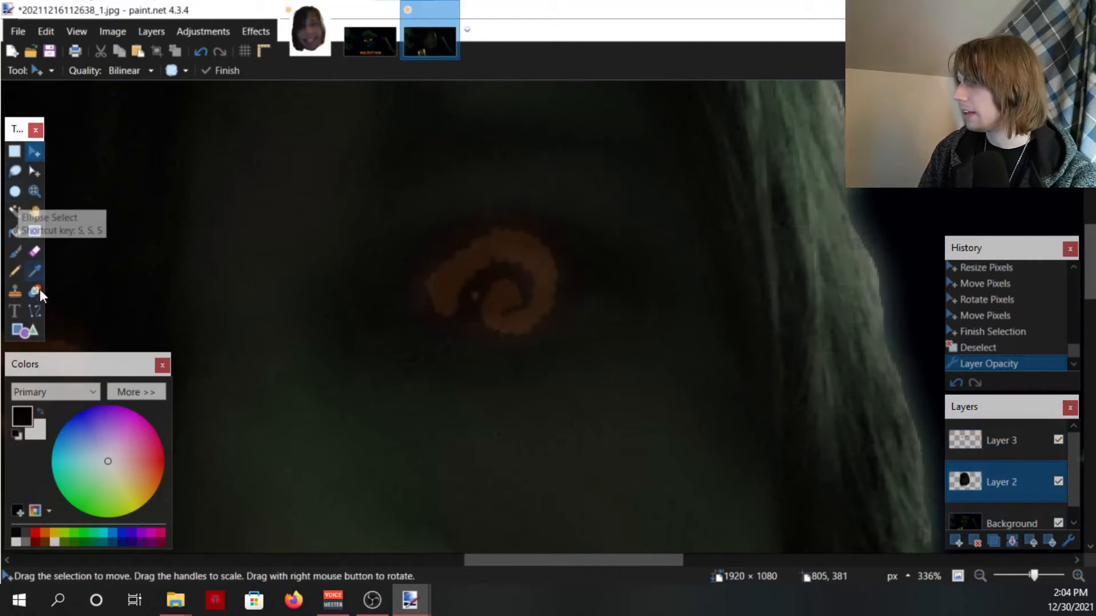
{"action": "left_click", "coordinate": [35, 251]}
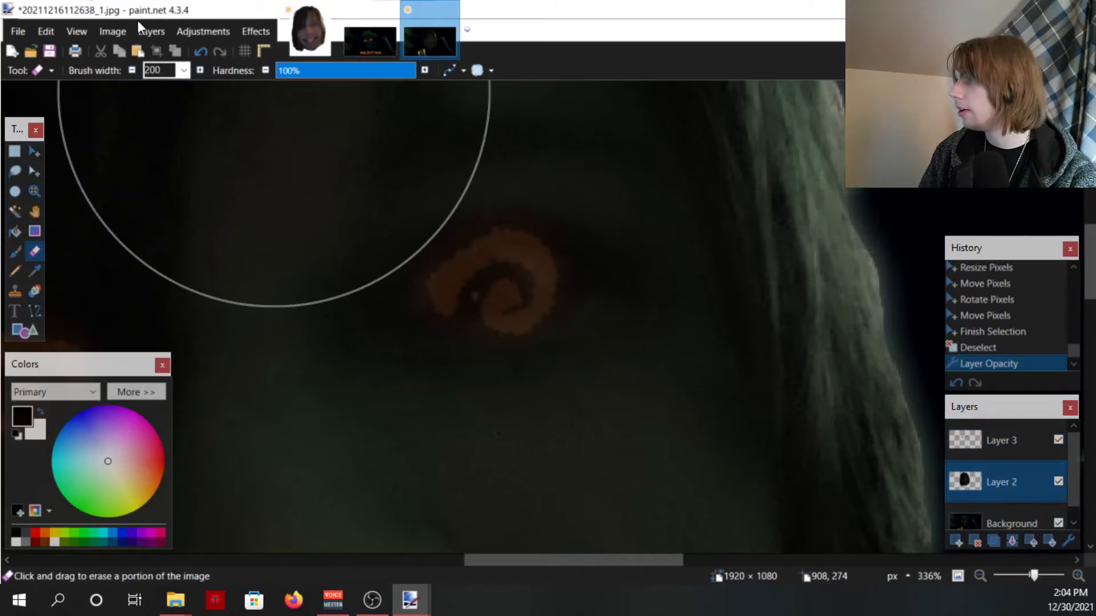
{"action": "left_click", "coordinate": [184, 70]}
{"action": "scroll", "coordinate": [179, 153], "scroll_direction": "up", "scroll_amount": 10}
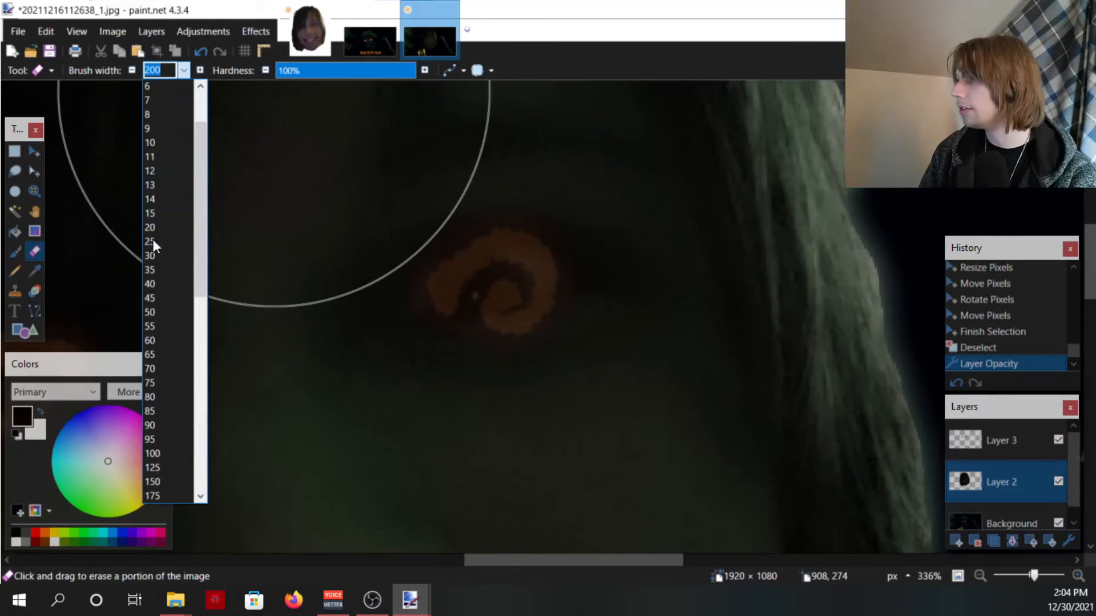
{"action": "left_click", "coordinate": [150, 284]}
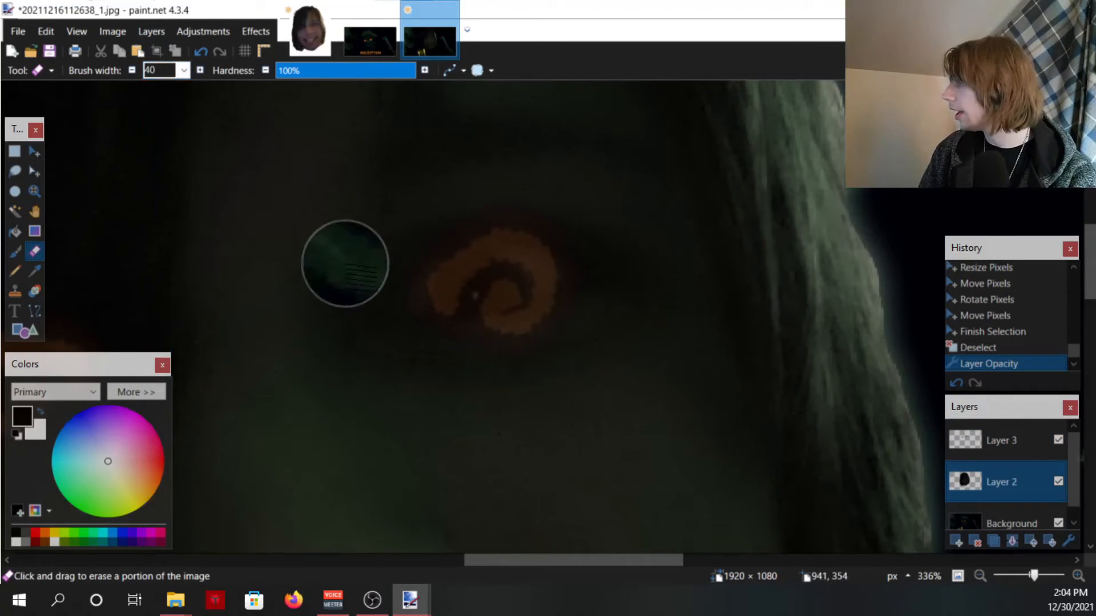
{"action": "left_click_drag", "start_coordinate": [345, 264], "coordinate": [351, 255]}
{"action": "key", "text": "ctrl+z"}
On Layer 3, erase the upper and lower edges of the image's right spiral to follow the eyelids beneath.
{"action": "left_click", "coordinate": [959, 441]}
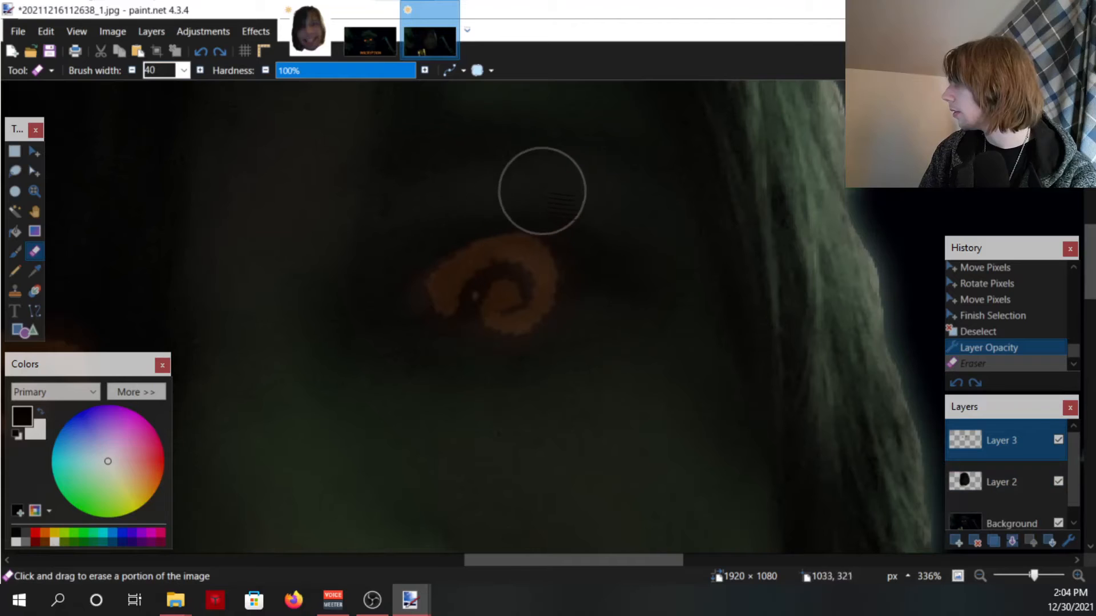
{"action": "mouse_move", "coordinate": [542, 191]}
{"action": "left_mouse_down"}
{"action": "mouse_move", "coordinate": [589, 213]}
{"action": "mouse_move", "coordinate": [669, 283]}
{"action": "left_mouse_up"}
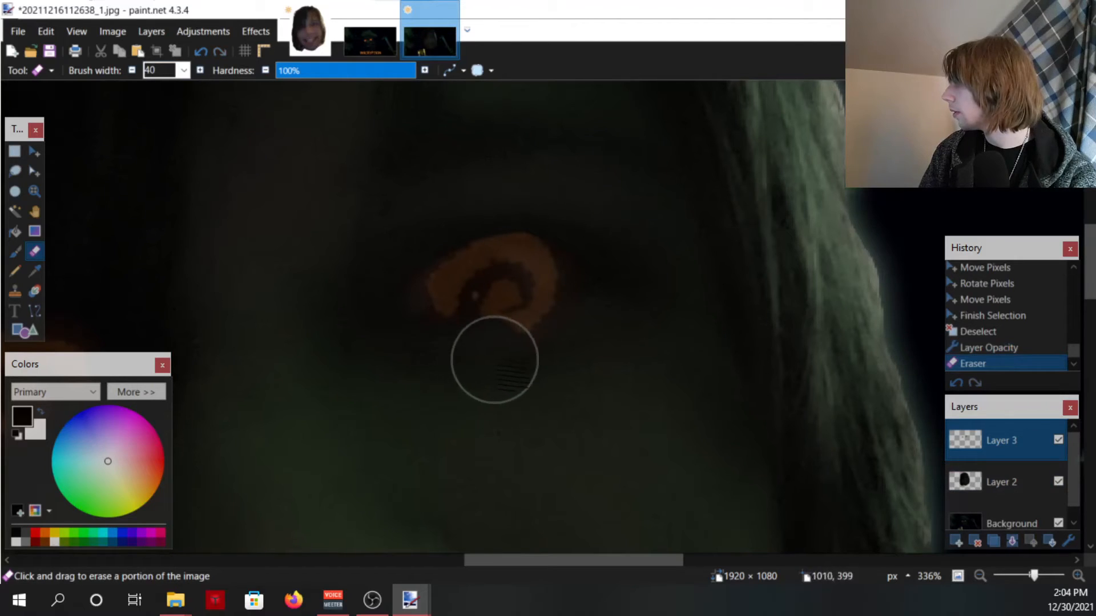
{"action": "left_click_drag", "start_coordinate": [494, 360], "coordinate": [684, 301]}
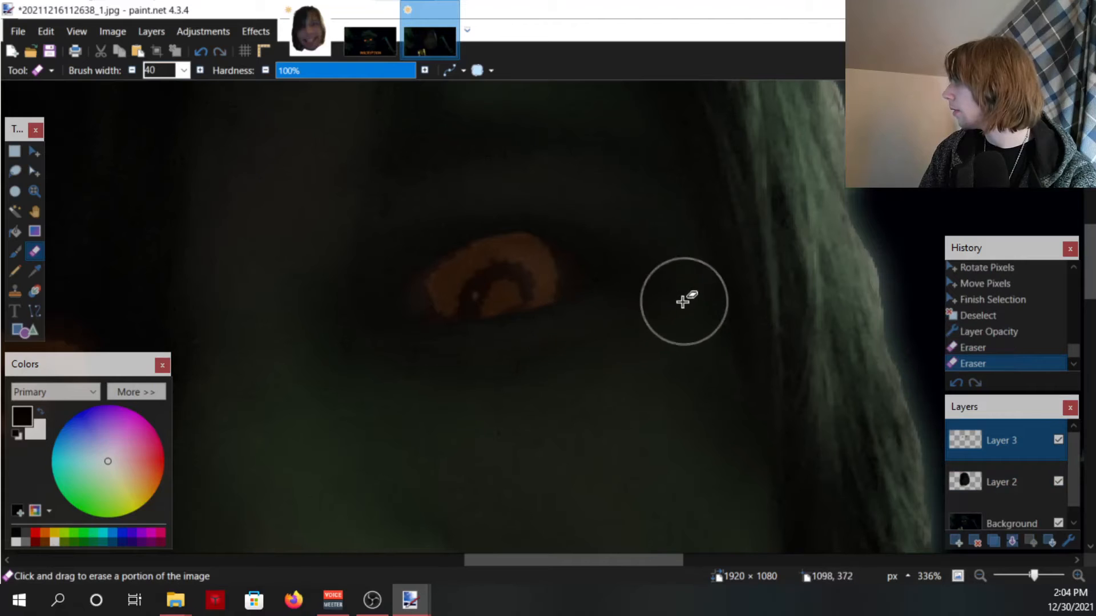
Erase the lower and upper edges of the image's left spiral to an eye shape, undoing and redoing the too-deep upper cut.
{"action": "scroll", "coordinate": [683, 302], "scroll_direction": "down", "scroll_amount": 6}
{"action": "scroll", "coordinate": [425, 356], "scroll_direction": "up", "scroll_amount": 9}
{"action": "scroll", "coordinate": [545, 383], "scroll_direction": "down", "scroll_amount": 3}
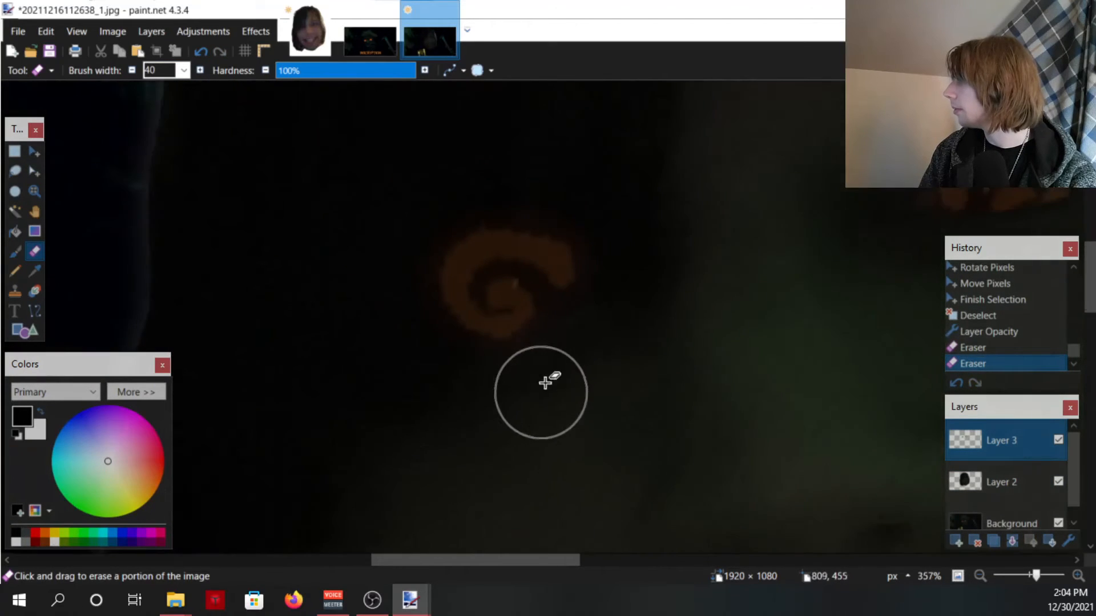
{"action": "scroll", "coordinate": [597, 335], "scroll_direction": "up", "scroll_amount": 3}
{"action": "scroll", "coordinate": [611, 362], "scroll_direction": "down", "scroll_amount": 3}
{"action": "scroll", "coordinate": [614, 362], "scroll_direction": "up", "scroll_amount": 1}
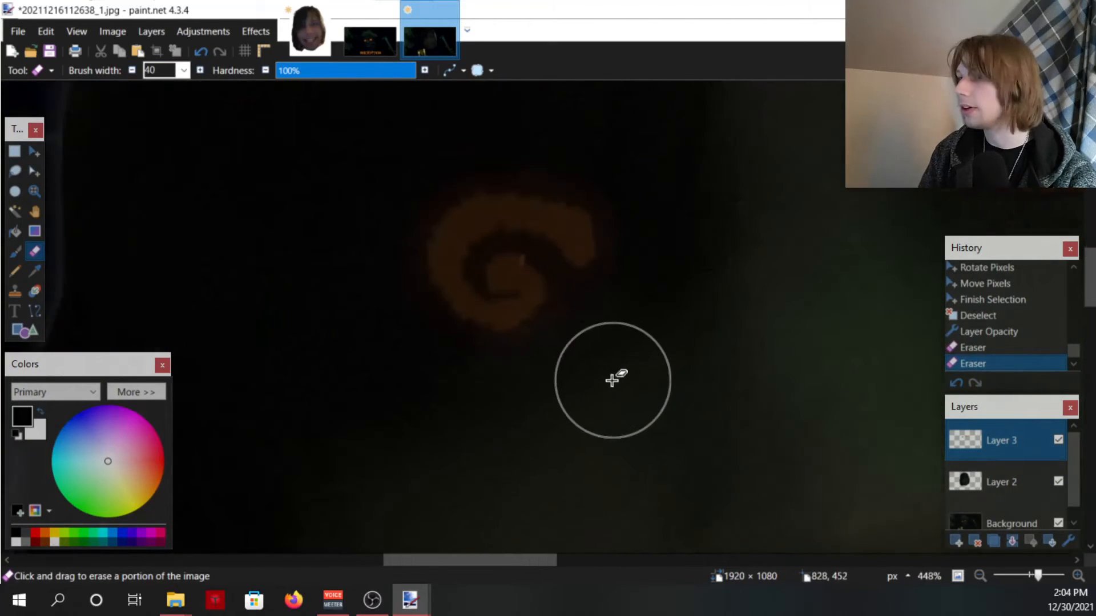
{"action": "scroll", "coordinate": [612, 378], "scroll_direction": "up", "scroll_amount": 1}
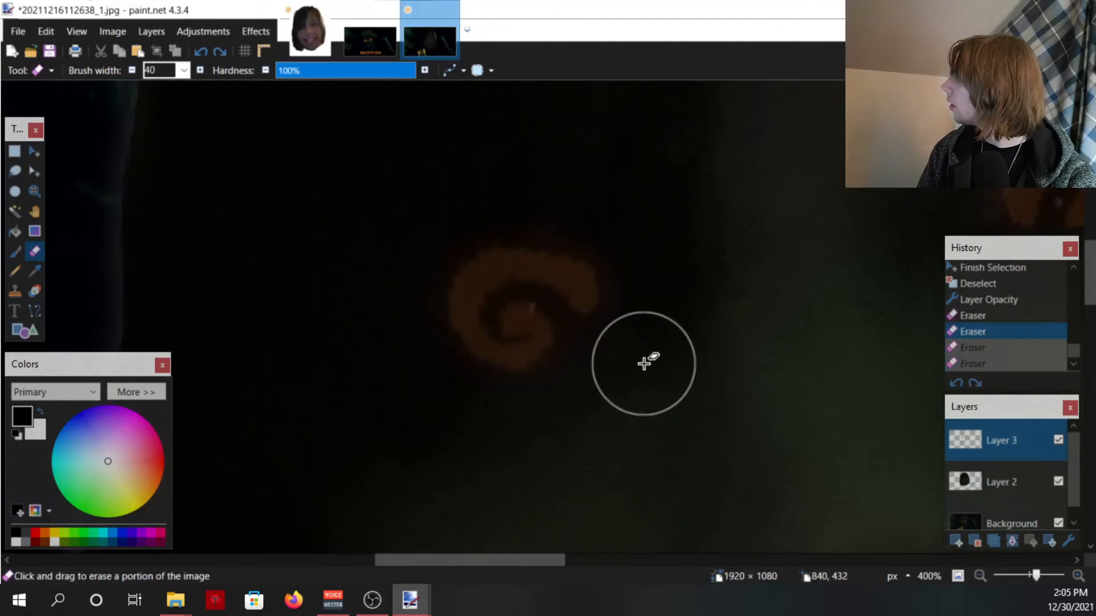
{"action": "mouse_move", "coordinate": [644, 365]}
{"action": "left_mouse_down"}
{"action": "mouse_move", "coordinate": [460, 397]}
{"action": "mouse_move", "coordinate": [384, 384]}
{"action": "mouse_move", "coordinate": [374, 371]}
{"action": "left_mouse_up"}
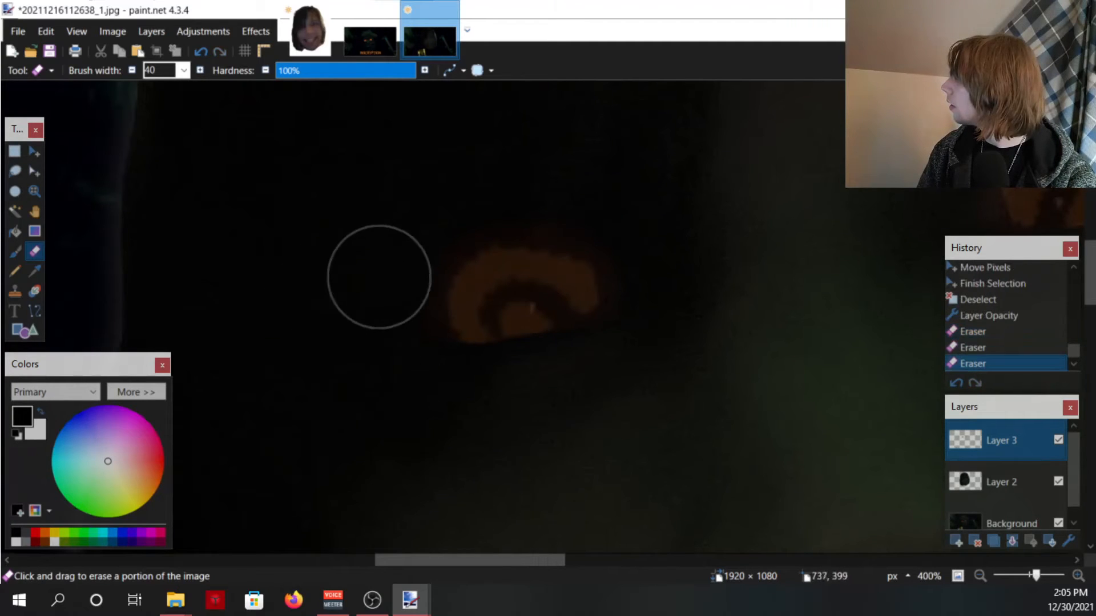
{"action": "mouse_move", "coordinate": [379, 277]}
{"action": "left_mouse_down"}
{"action": "mouse_move", "coordinate": [503, 224]}
{"action": "mouse_move", "coordinate": [569, 217]}
{"action": "mouse_move", "coordinate": [670, 230]}
{"action": "left_mouse_up"}
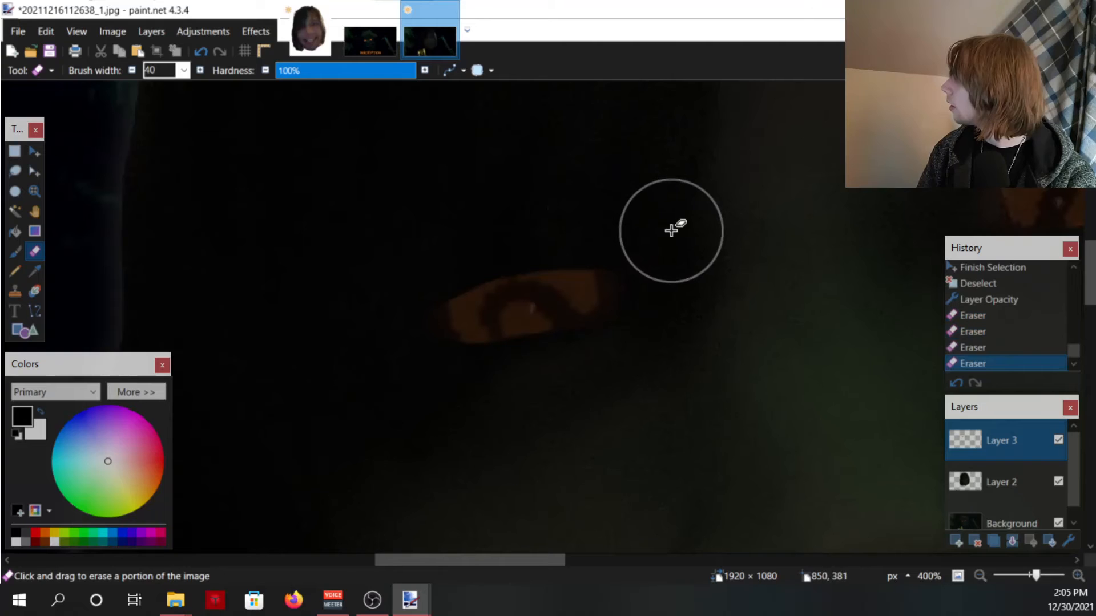
{"action": "key", "text": "ctrl+z"}
{"action": "key", "text": "ctrl+y"}
{"action": "key", "text": "ctrl+z"}
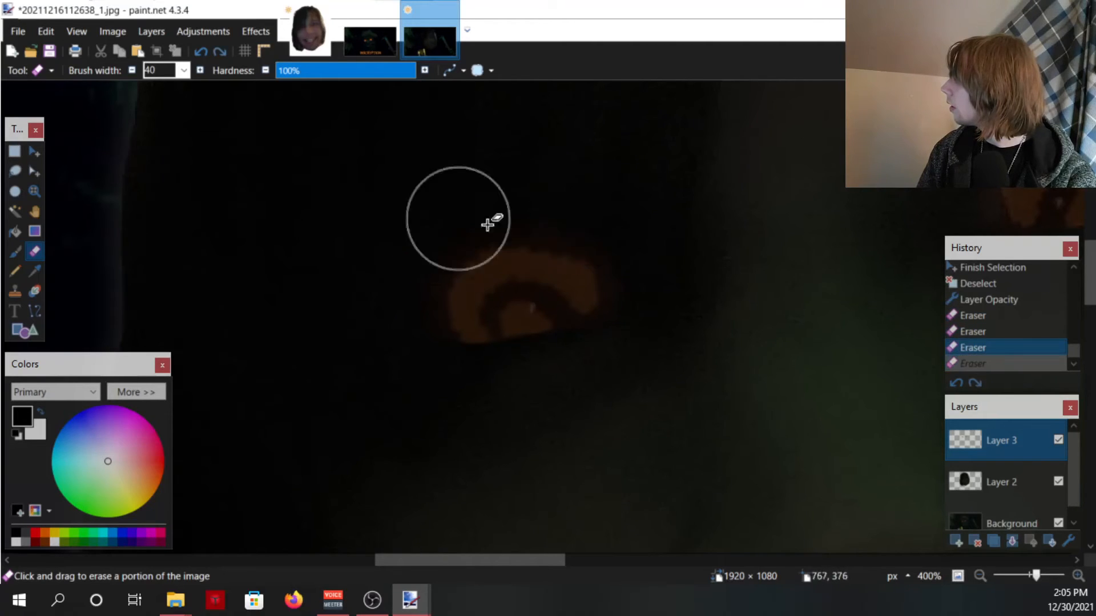
{"action": "mouse_move", "coordinate": [656, 215]}
{"action": "left_mouse_down"}
{"action": "mouse_move", "coordinate": [544, 191]}
{"action": "mouse_move", "coordinate": [429, 194]}
{"action": "left_mouse_up"}
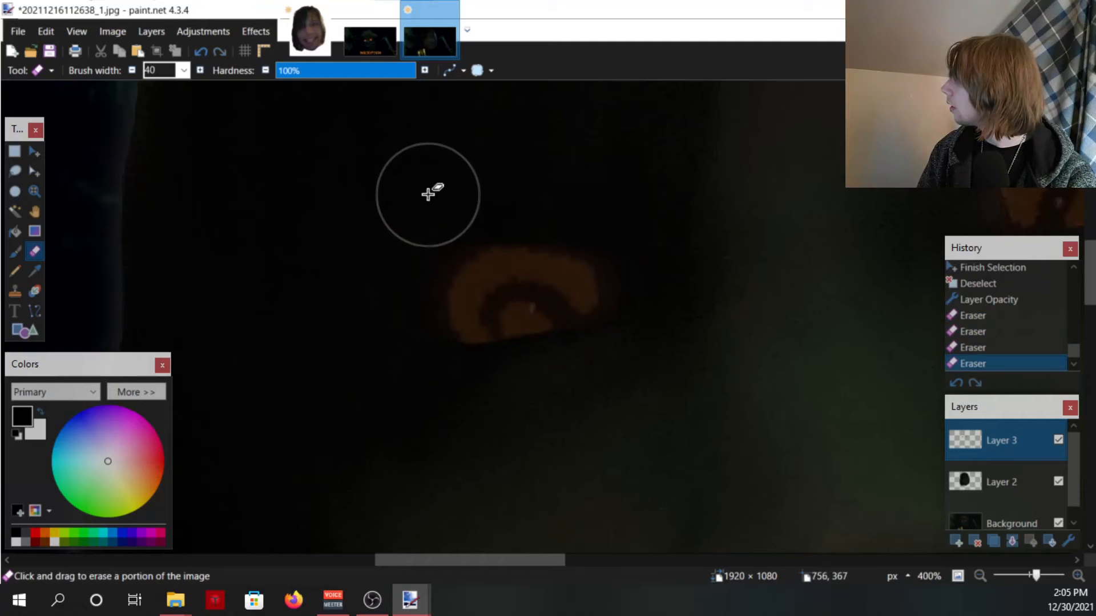
Restore Layer 3's opacity to 255 for the trimmed spiral eyes.
{"action": "scroll", "coordinate": [322, 297], "scroll_direction": "down", "scroll_amount": 6}
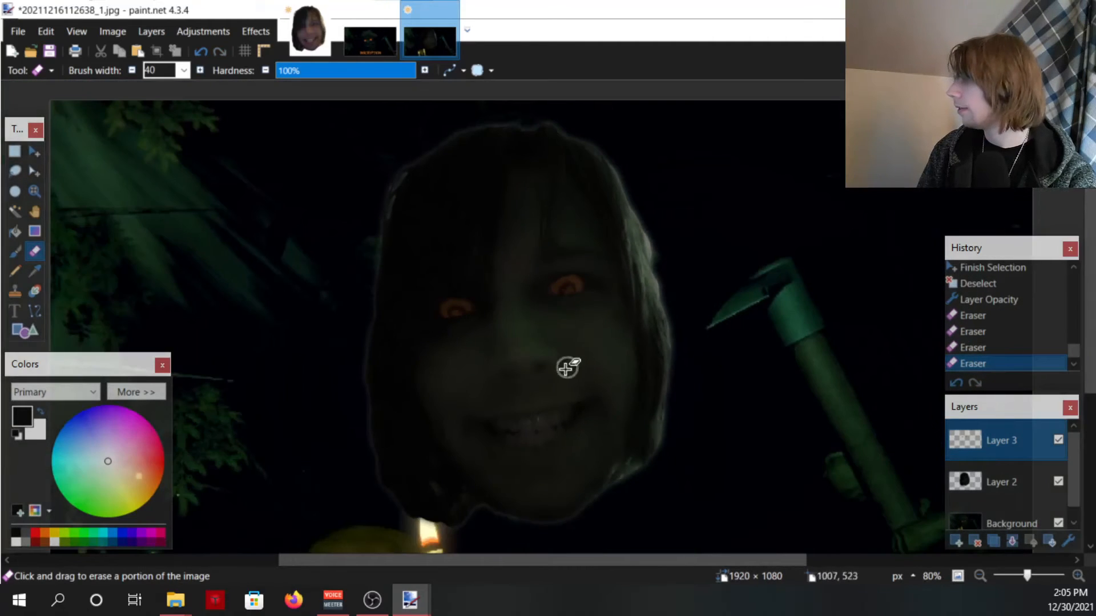
{"action": "scroll", "coordinate": [509, 323], "scroll_direction": "down", "scroll_amount": 1}
{"action": "scroll", "coordinate": [513, 399], "scroll_direction": "up", "scroll_amount": 2}
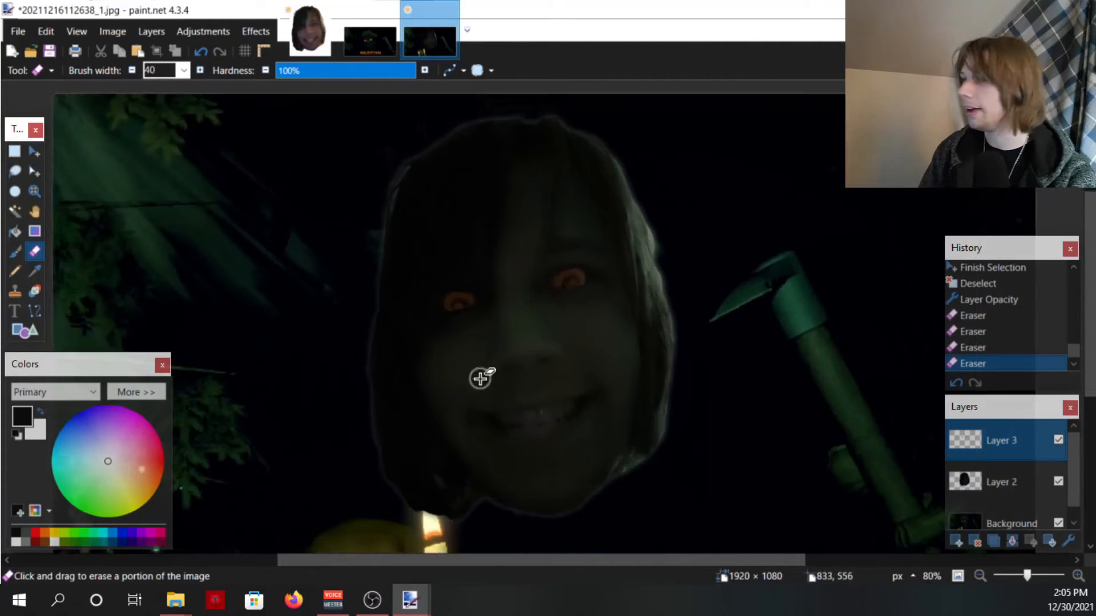
{"action": "key", "text": "F4"}
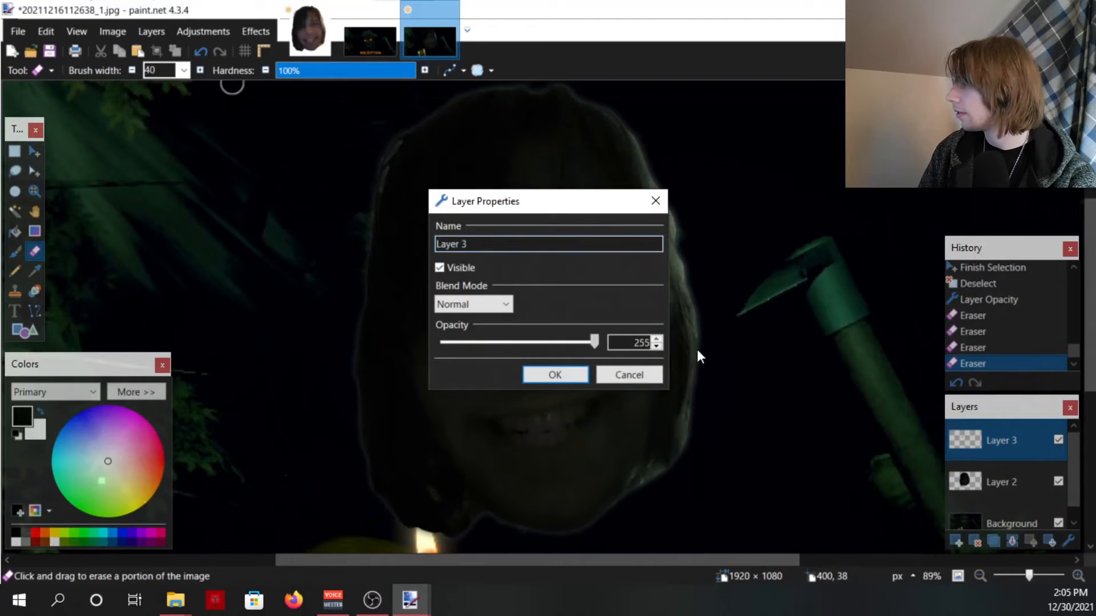
{"action": "left_click", "coordinate": [555, 375]}
{"action": "scroll", "coordinate": [553, 272], "scroll_direction": "down", "scroll_amount": 2}
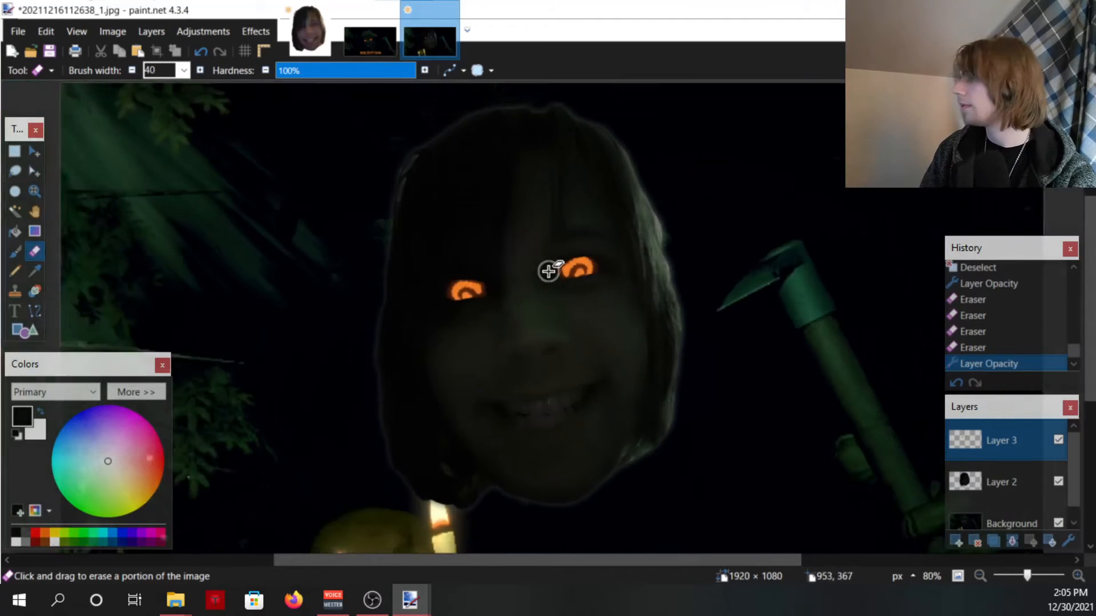
{"action": "scroll", "coordinate": [462, 244], "scroll_direction": "up", "scroll_amount": 1}
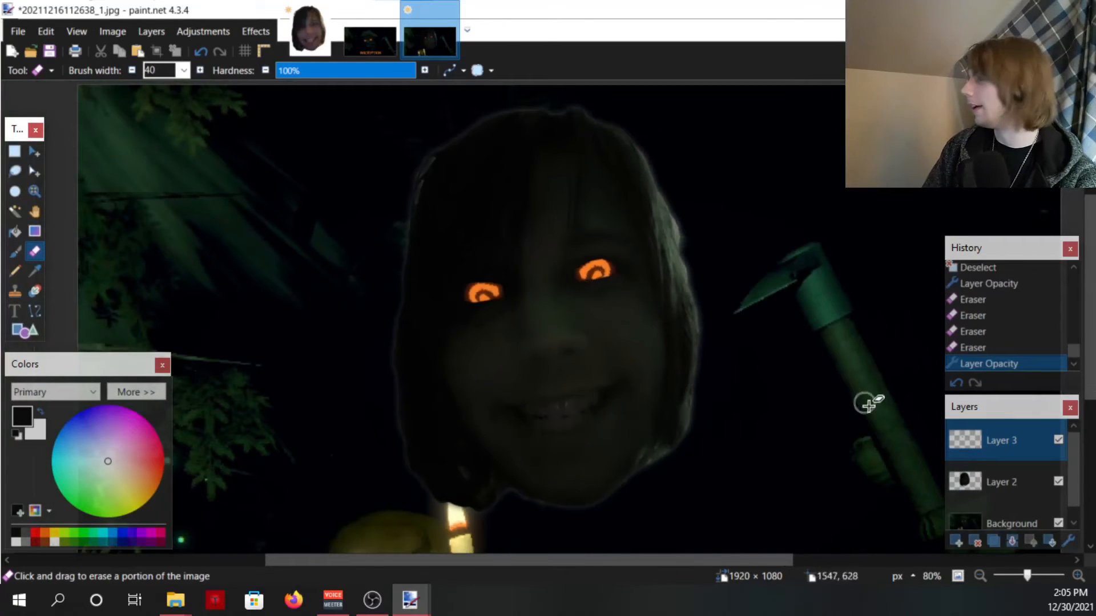
Apply the Oil Painting effect to the head on Layer 2.
{"action": "left_click", "coordinate": [995, 468]}
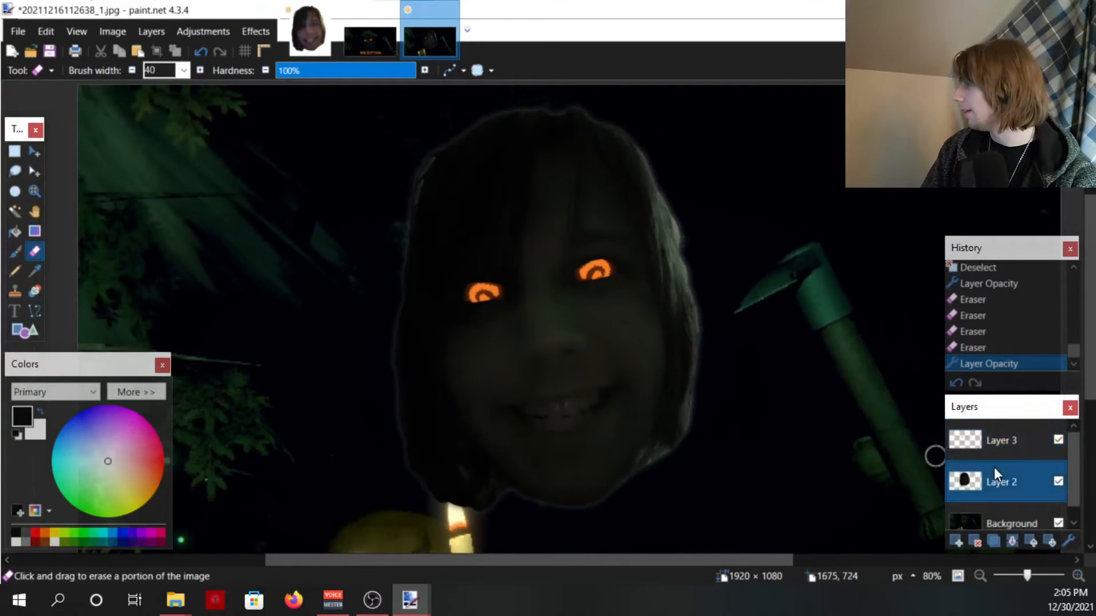
{"action": "left_click", "coordinate": [303, 46]}
{"action": "left_click", "coordinate": [424, 32]}
{"action": "left_click", "coordinate": [266, 29]}
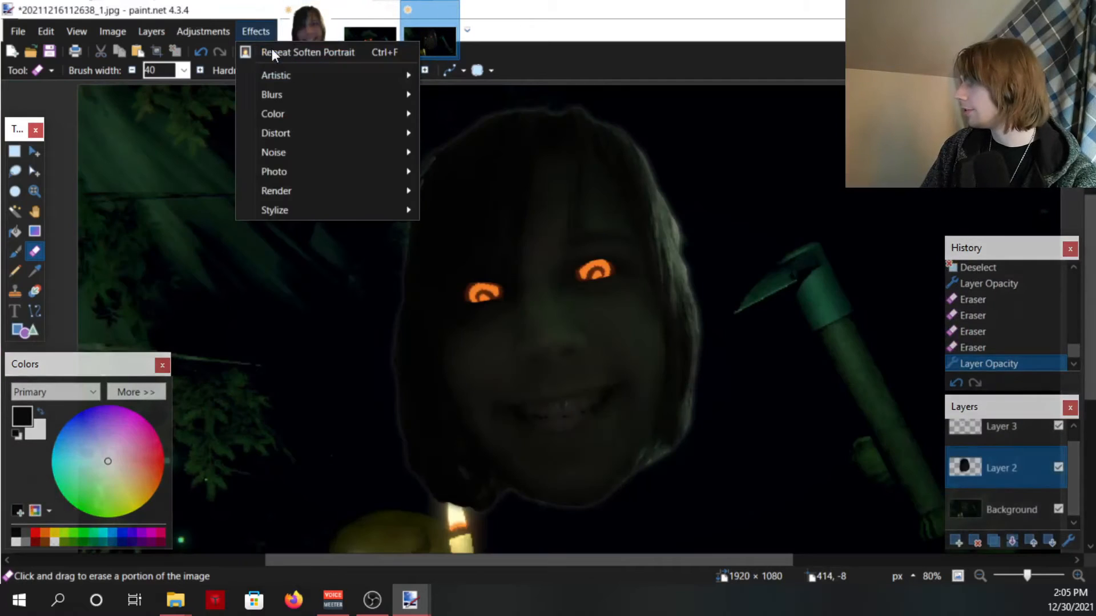
{"action": "mouse_move", "coordinate": [326, 79]}
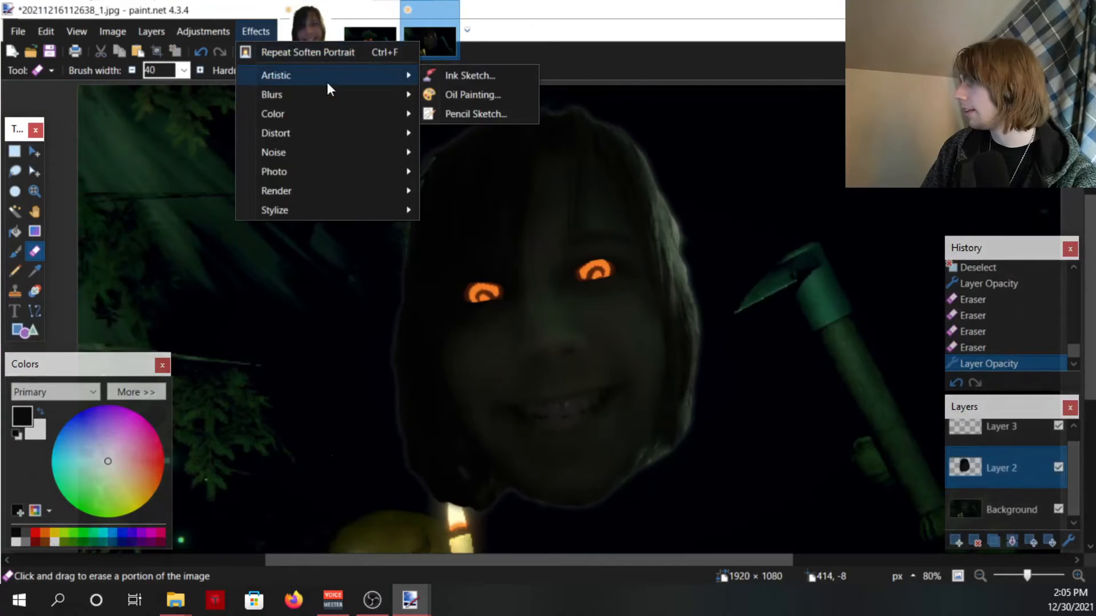
{"action": "left_click", "coordinate": [480, 93]}
{"action": "left_click", "coordinate": [906, 307]}
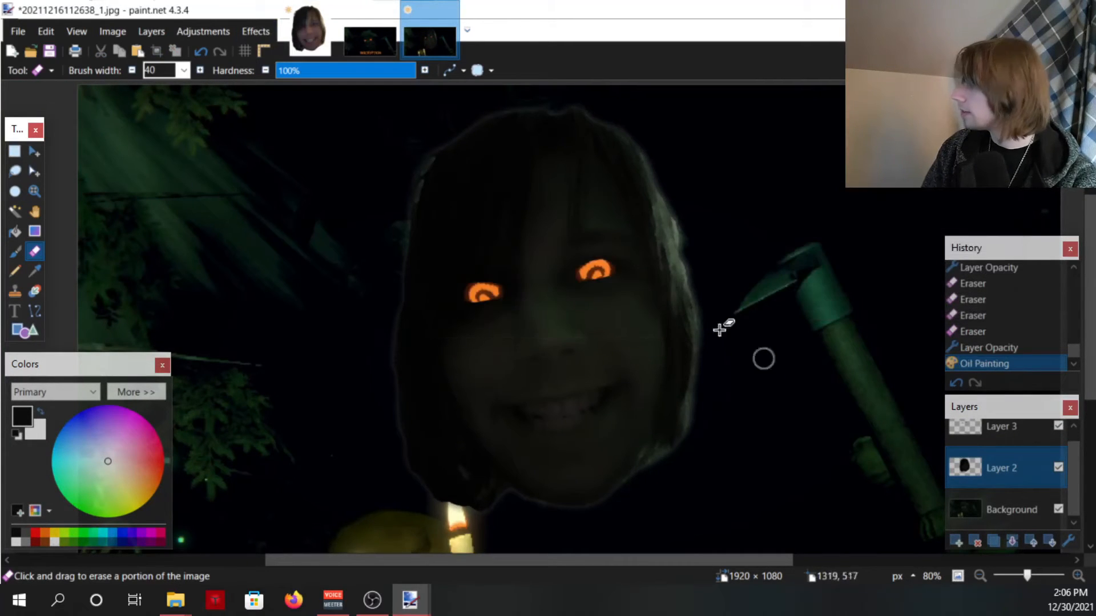
{"action": "scroll", "coordinate": [682, 300], "scroll_direction": "down", "scroll_amount": 1}
{"action": "scroll", "coordinate": [682, 300], "scroll_direction": "up", "scroll_amount": 2}
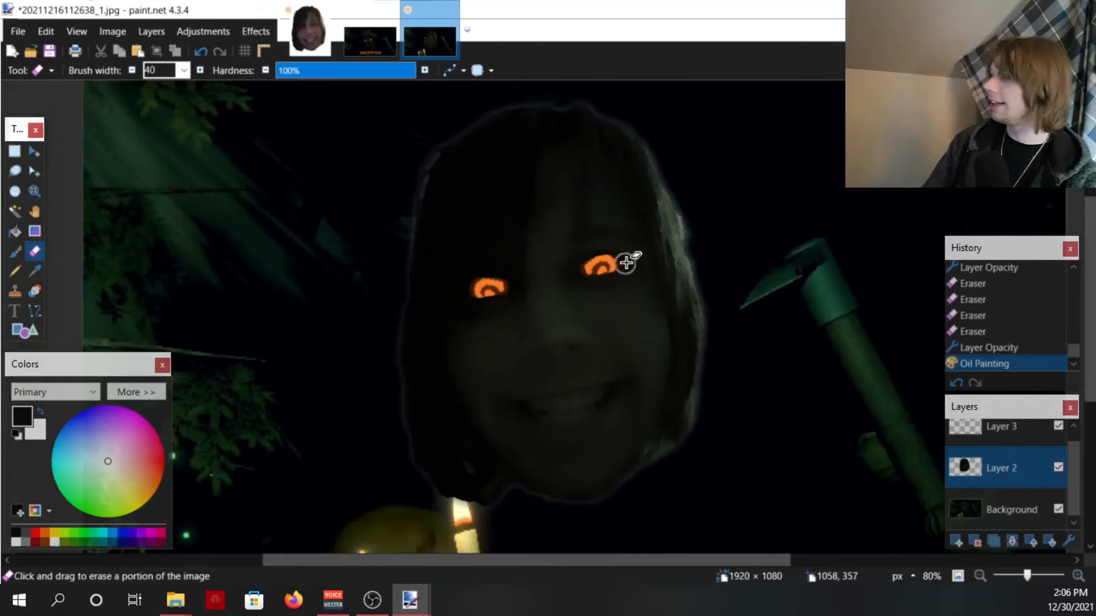
{"action": "scroll", "coordinate": [706, 252], "scroll_direction": "down", "scroll_amount": 1}
{"action": "scroll", "coordinate": [526, 375], "scroll_direction": "down", "scroll_amount": 2}
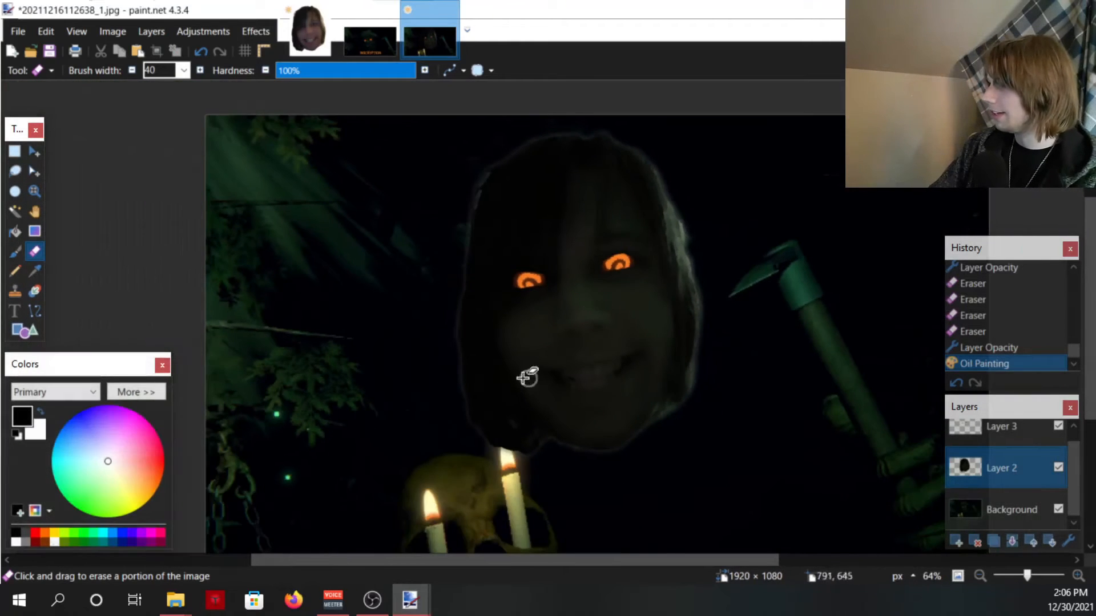
{"action": "scroll", "coordinate": [607, 341], "scroll_direction": "up", "scroll_amount": 1}
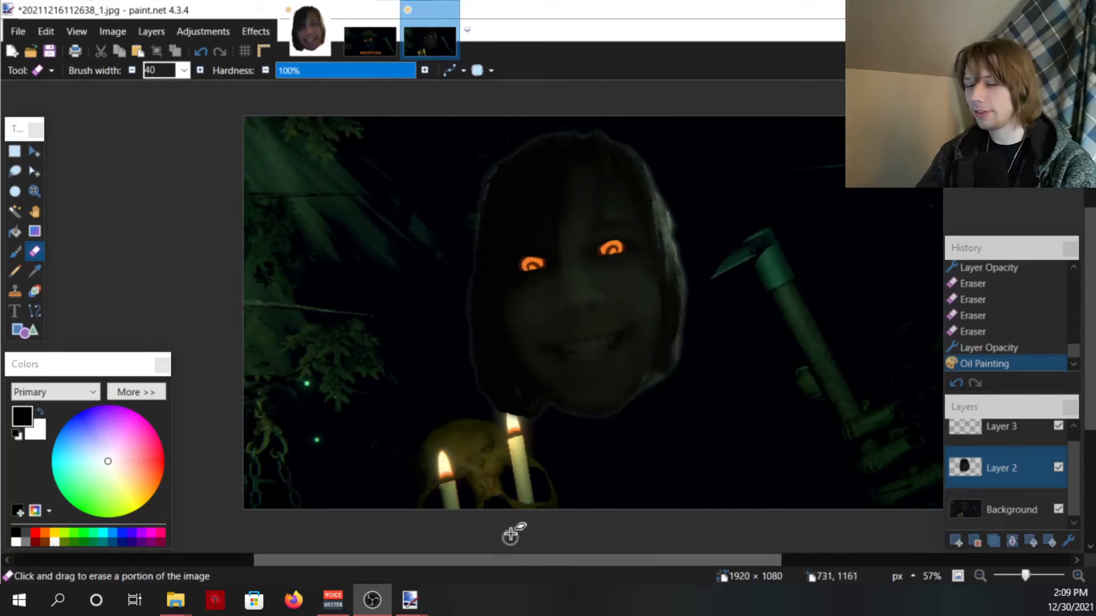
Choose the Recolor tool for the mouth area and mix the orange-brown primary colour C17C1B (H 35, S 86, V 76).
{"action": "scroll", "coordinate": [641, 379], "scroll_direction": "up", "scroll_amount": 4}
{"action": "scroll", "coordinate": [651, 337], "scroll_direction": "up", "scroll_amount": 2}
{"action": "scroll", "coordinate": [551, 325], "scroll_direction": "up", "scroll_amount": 2}
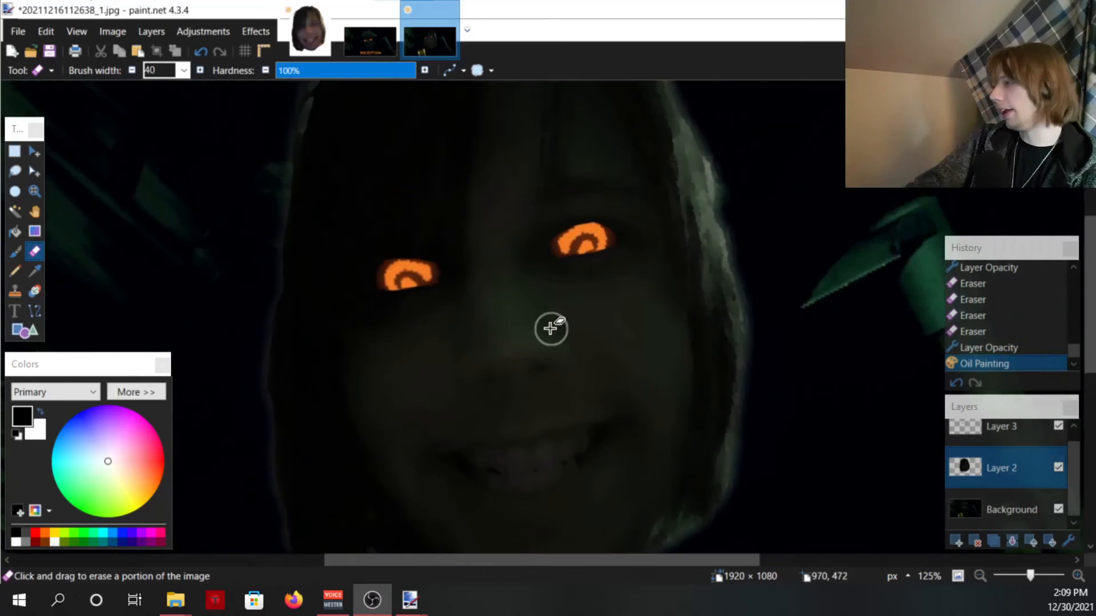
{"action": "scroll", "coordinate": [567, 371], "scroll_direction": "up", "scroll_amount": 4}
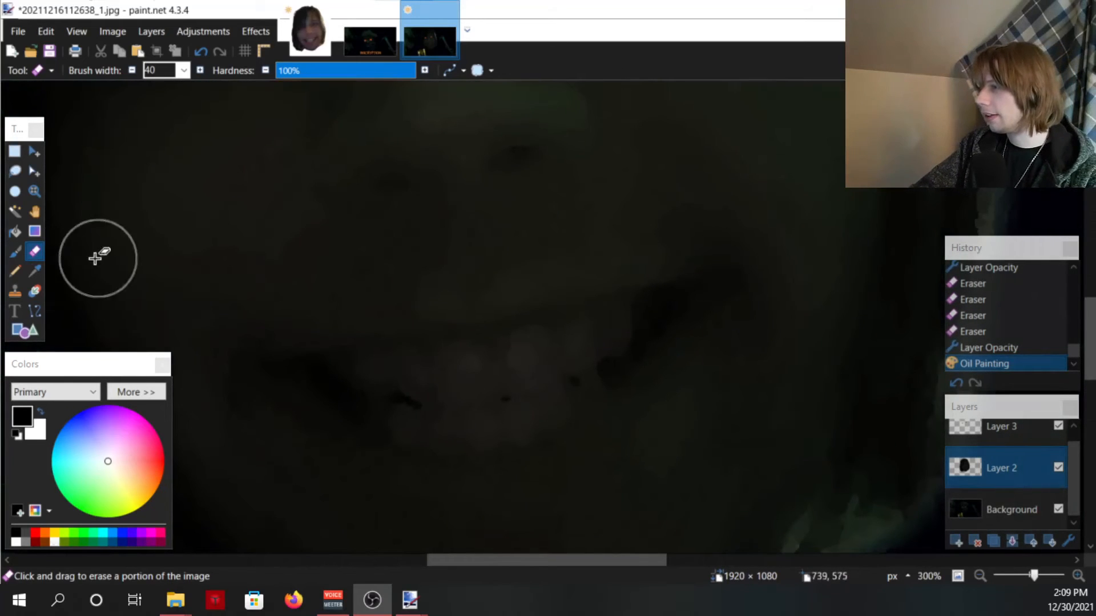
{"action": "left_click", "coordinate": [35, 291]}
{"action": "left_click_drag", "start_coordinate": [117, 490], "coordinate": [144, 486]}
{"action": "left_click", "coordinate": [136, 392]}
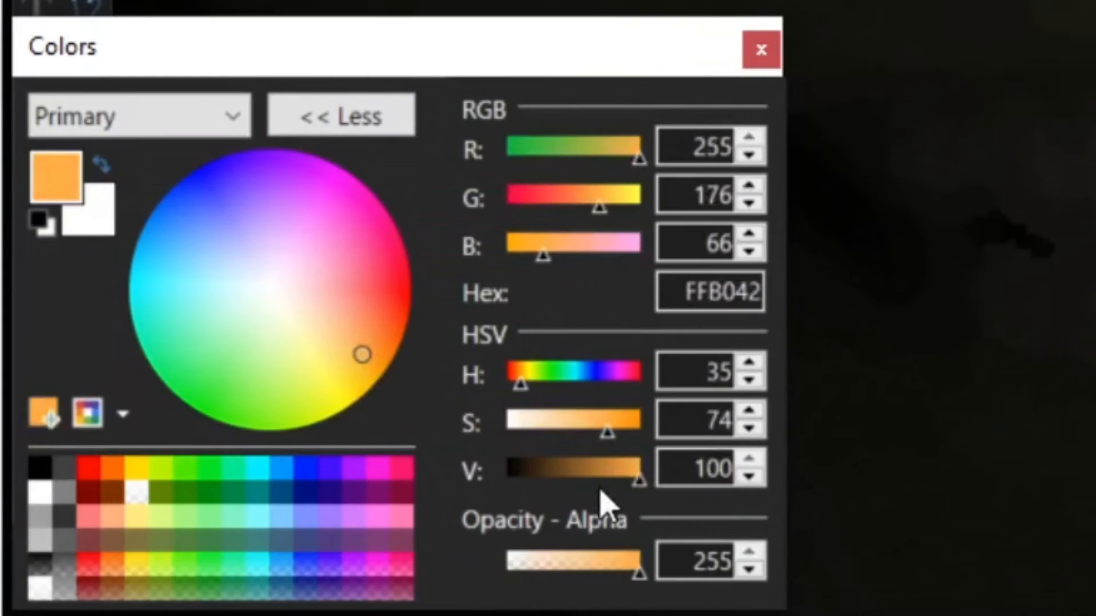
{"action": "left_click_drag", "start_coordinate": [598, 472], "coordinate": [608, 469]}
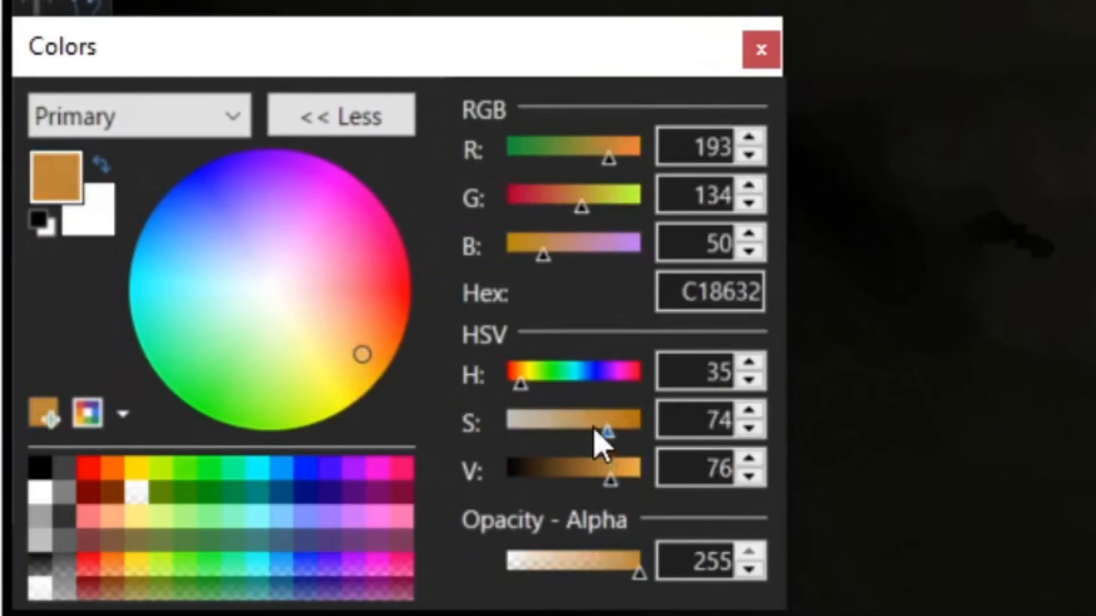
{"action": "left_click", "coordinate": [621, 421]}
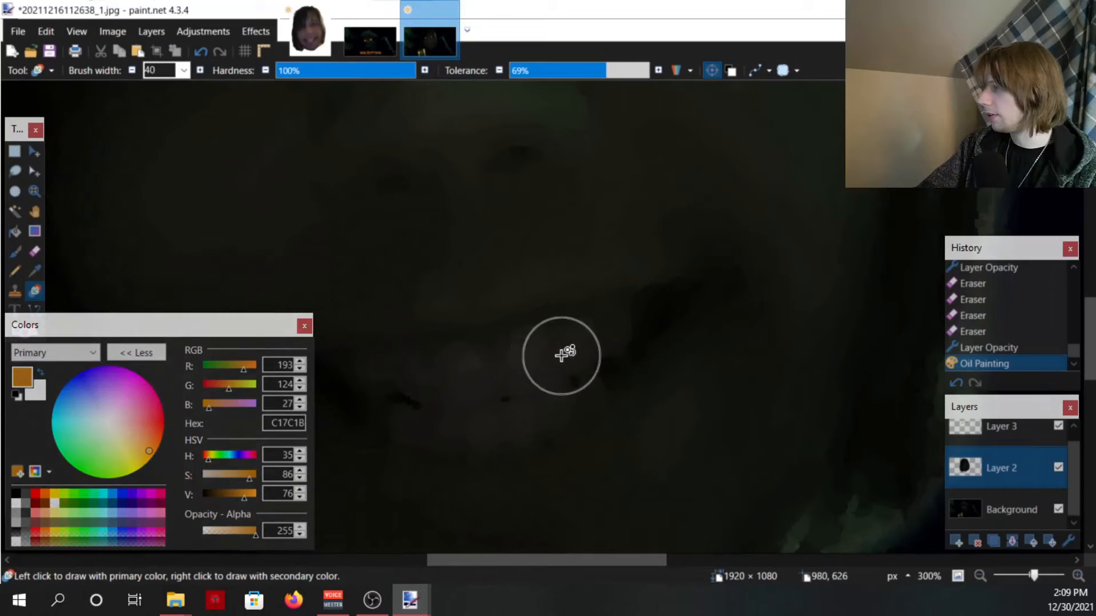
Try recolouring the teeth with the 40-width Recolor brush, undo the dab and lower the brush hardness.
{"action": "left_click", "coordinate": [533, 367]}
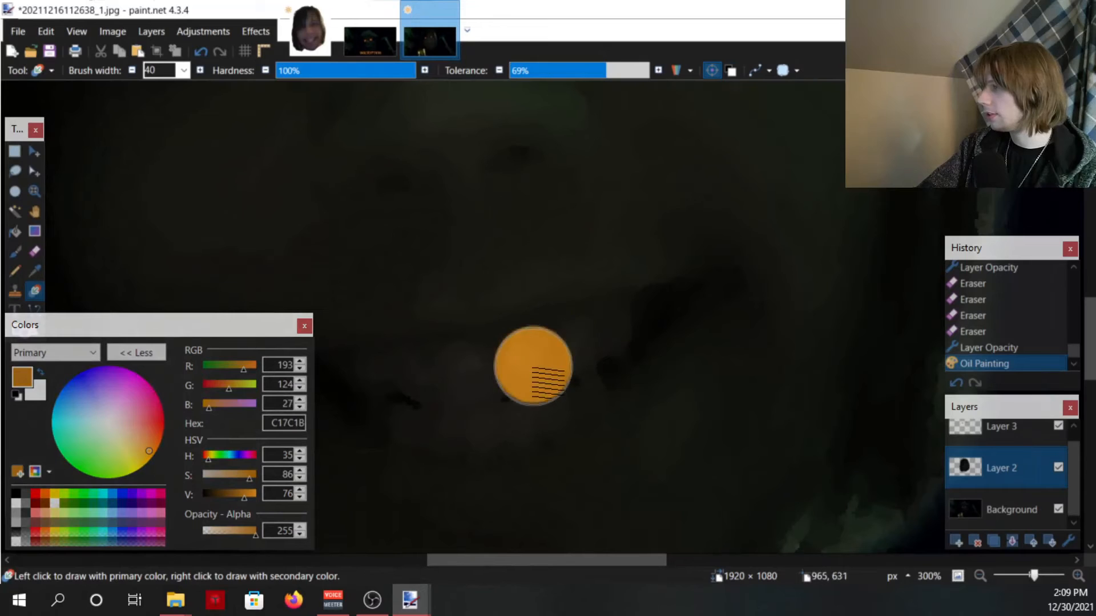
{"action": "key", "text": "ctrl+z"}
{"action": "left_click", "coordinate": [337, 69]}
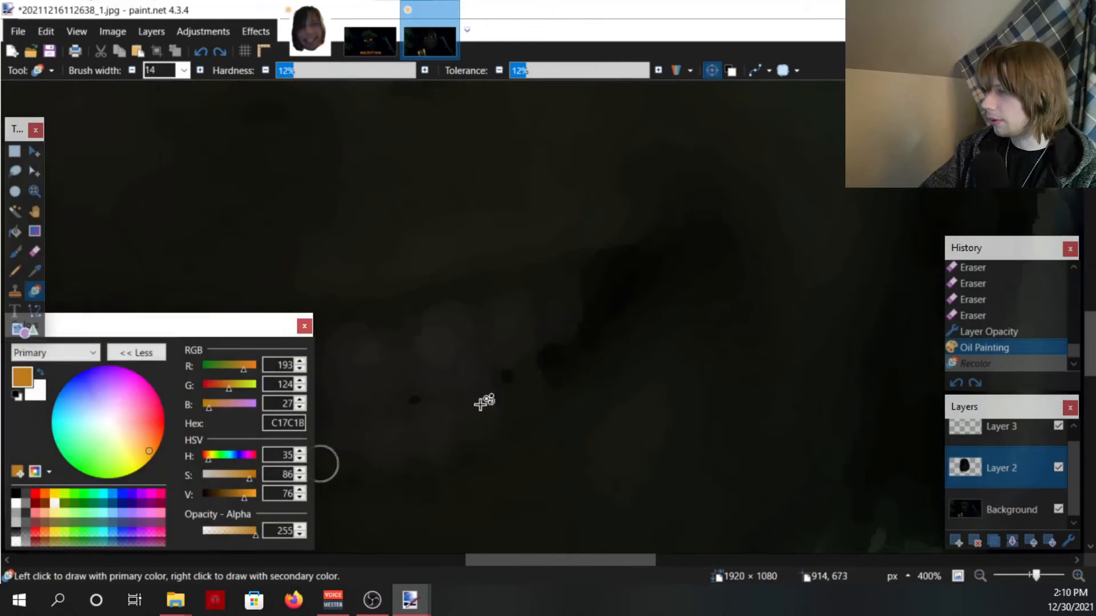
{"action": "scroll", "coordinate": [729, 321], "scroll_direction": "down", "scroll_amount": 4}
{"action": "scroll", "coordinate": [690, 315], "scroll_direction": "up", "scroll_amount": 3}
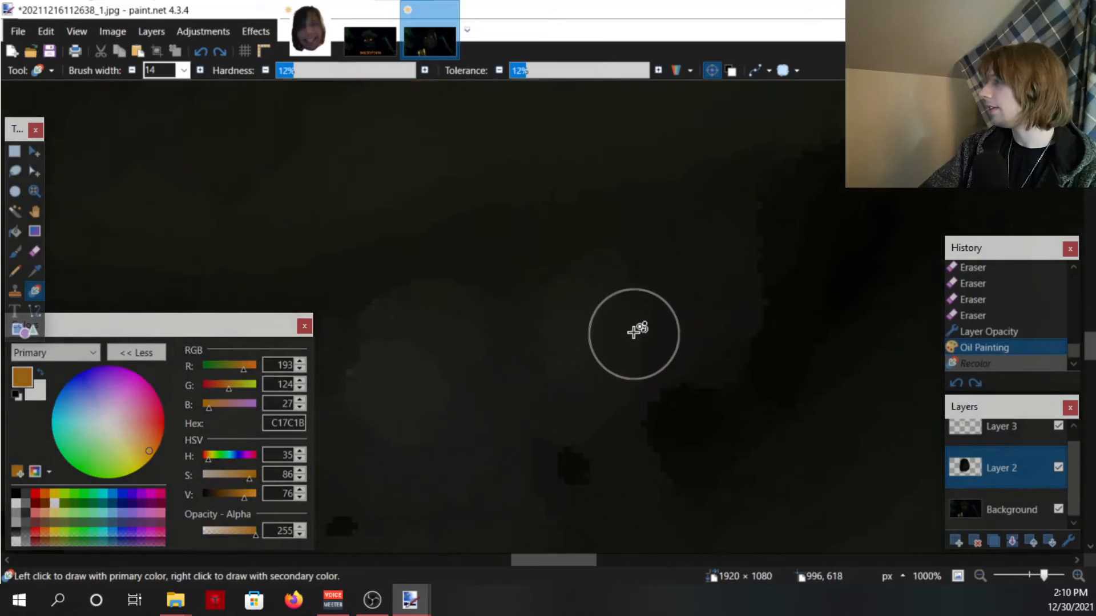
{"action": "scroll", "coordinate": [664, 320], "scroll_direction": "up", "scroll_amount": 1}
{"action": "scroll", "coordinate": [665, 320], "scroll_direction": "down", "scroll_amount": 6}
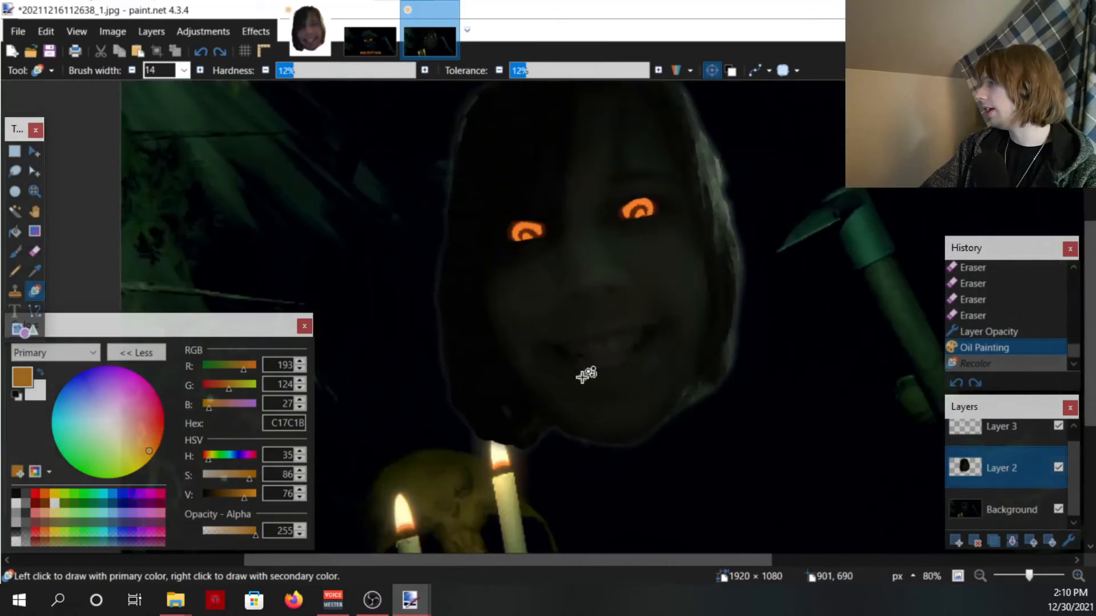
{"action": "scroll", "coordinate": [558, 311], "scroll_direction": "down", "scroll_amount": 1}
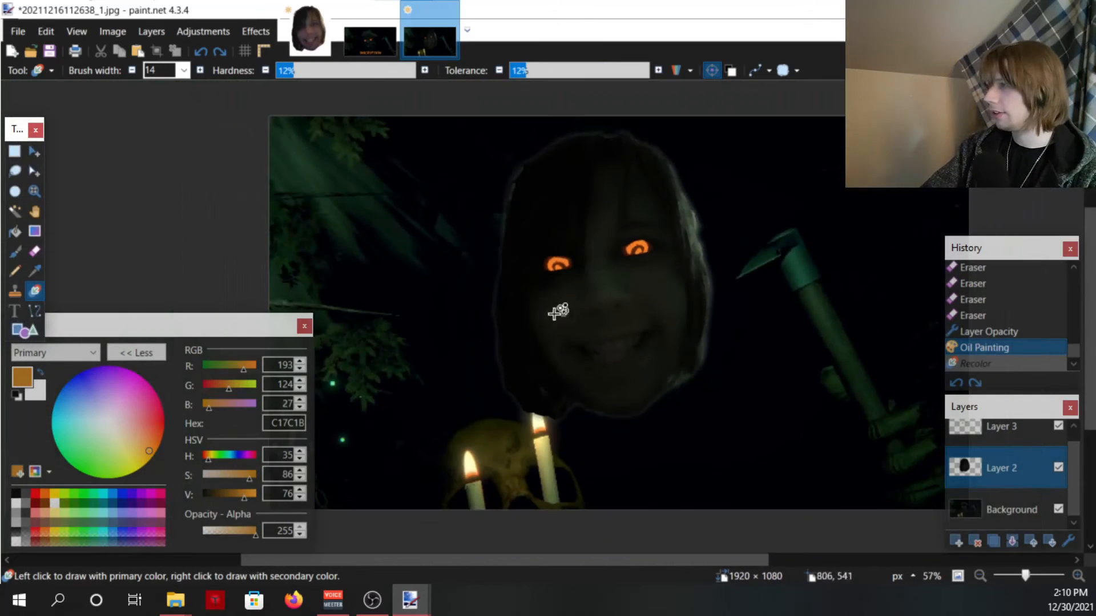
Copy the whole INSCRYPTION title layer, Layer 2, from the Deadly Game of Cards! - Inscryption Part 1.pdn image after clearing the old selection.
{"action": "left_click", "coordinate": [394, 45]}
{"action": "scroll", "coordinate": [651, 240], "scroll_direction": "down", "scroll_amount": 3}
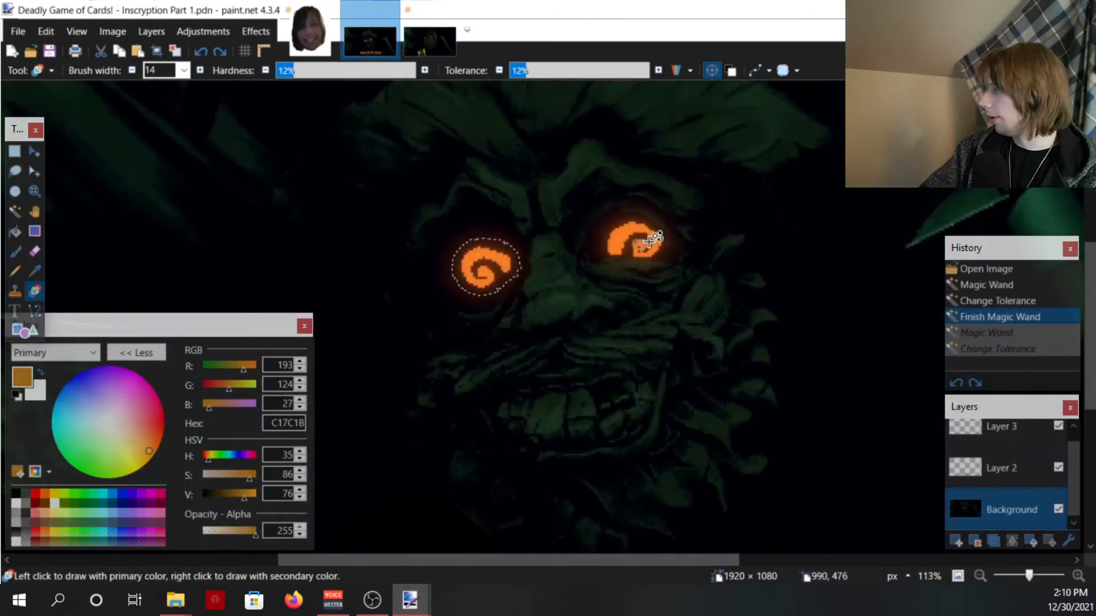
{"action": "scroll", "coordinate": [669, 271], "scroll_direction": "down", "scroll_amount": 3}
{"action": "key", "text": "ctrl+d"}
{"action": "key", "text": "m"}
{"action": "scroll", "coordinate": [977, 475], "scroll_direction": "up", "scroll_amount": 1}
{"action": "left_click", "coordinate": [982, 441]}
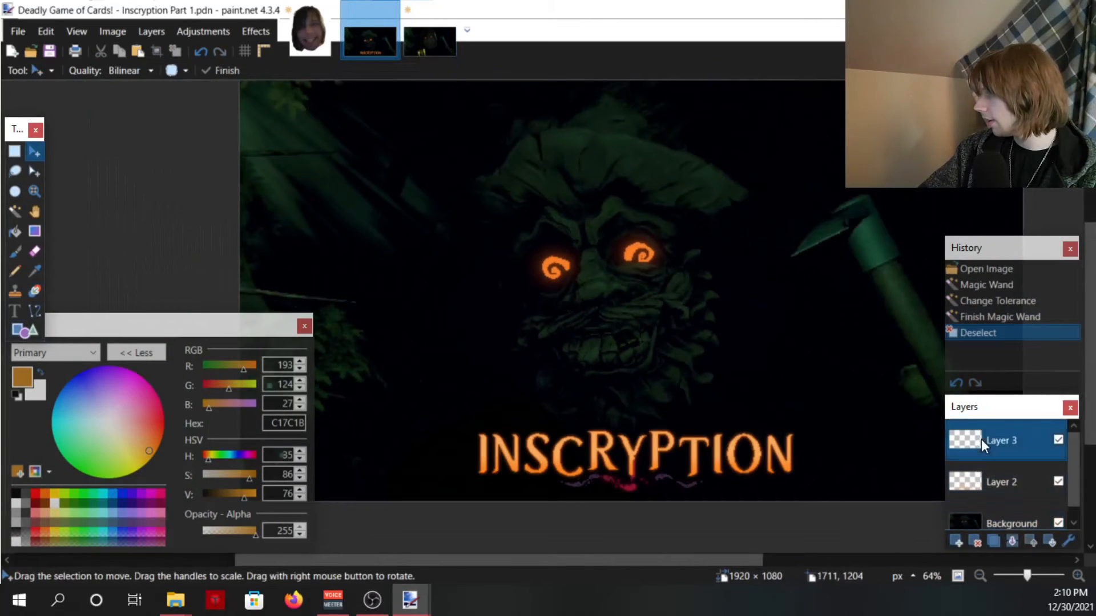
{"action": "left_click", "coordinate": [1000, 482]}
{"action": "key", "text": "ctrl+a"}
{"action": "left_click", "coordinate": [761, 448]}
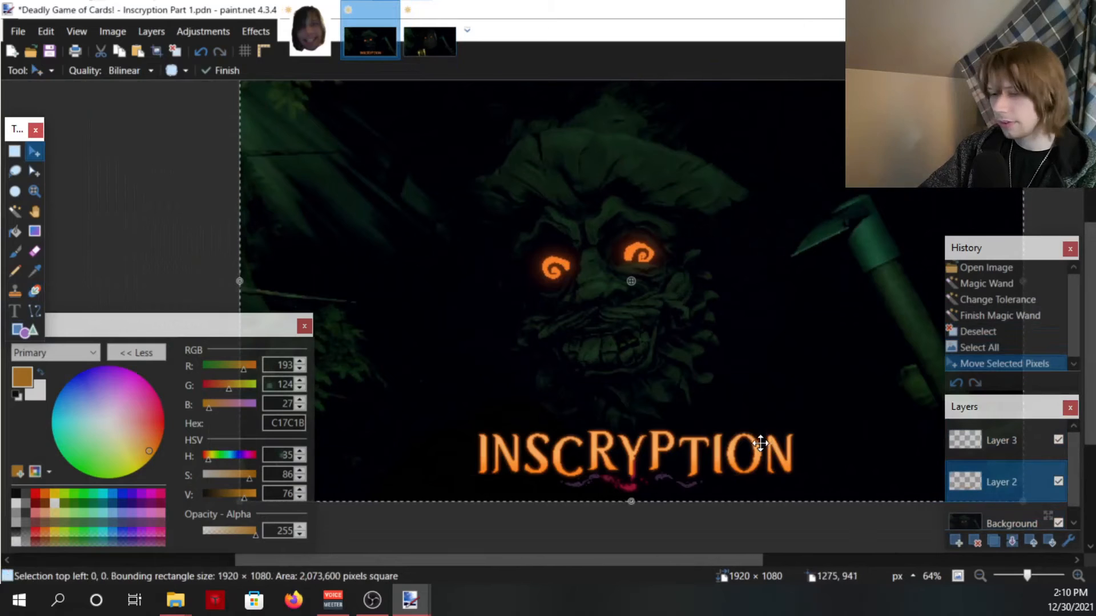
{"action": "left_click", "coordinate": [431, 43]}
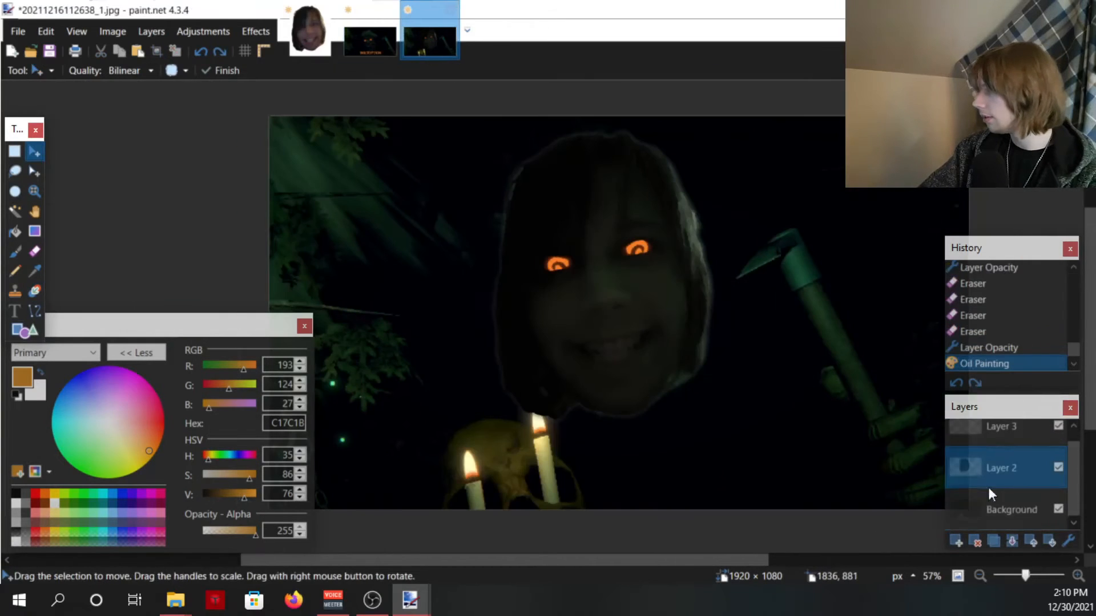
{"action": "left_click", "coordinate": [957, 540]}
{"action": "left_click_drag", "start_coordinate": [1002, 464], "coordinate": [1002, 436]}
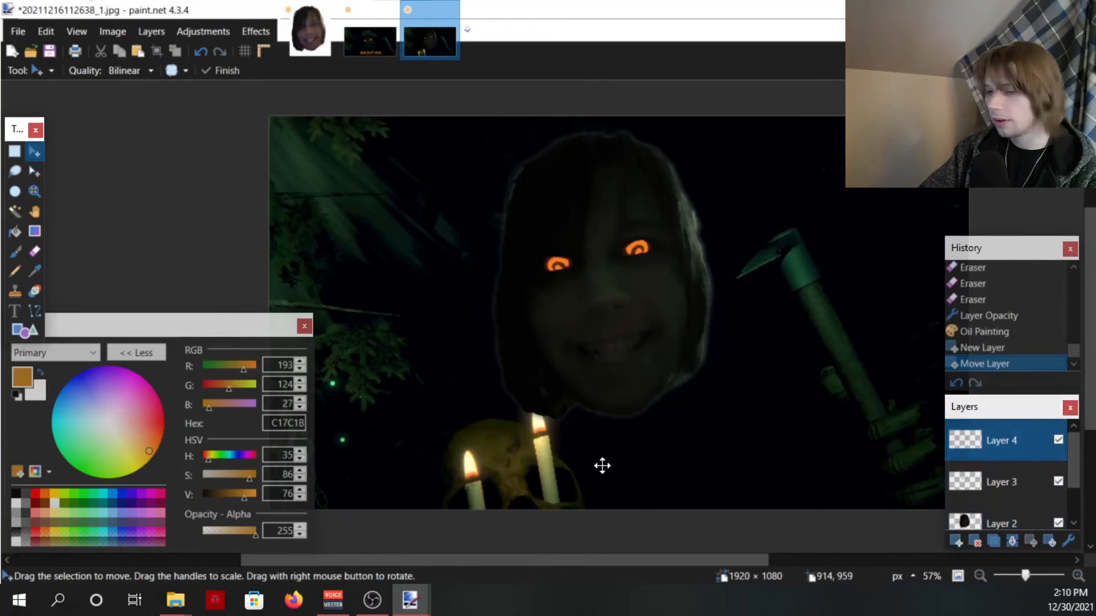
{"action": "key", "text": "ctrl+v"}
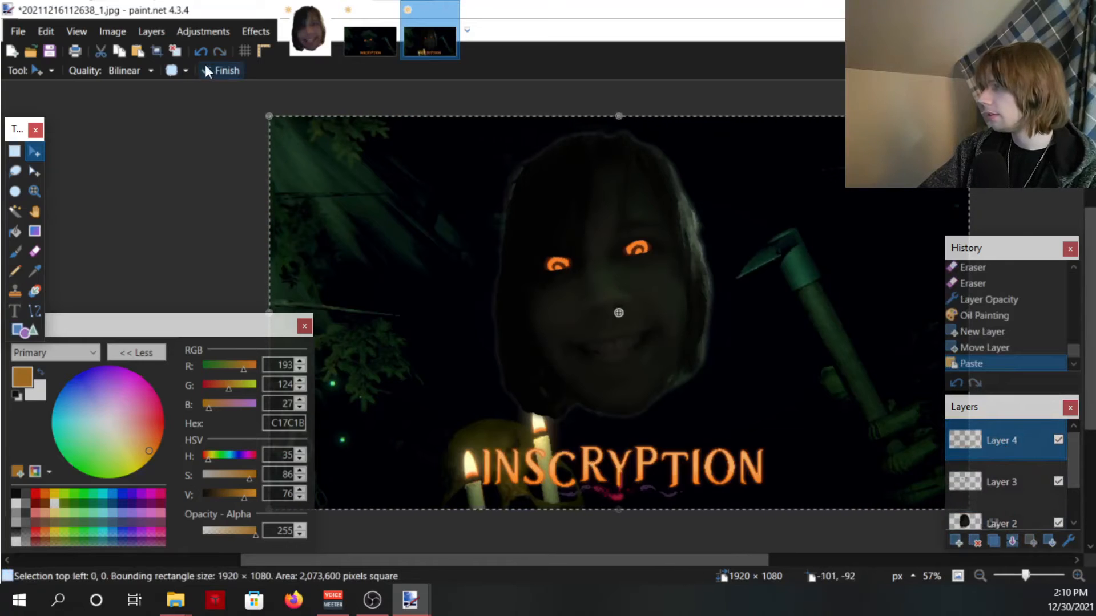
{"action": "left_click", "coordinate": [177, 51]}
Examine how the pasted INSCRYPTION title sits over the candles and skull below the head.
{"action": "scroll", "coordinate": [550, 509], "scroll_direction": "up", "scroll_amount": 5}
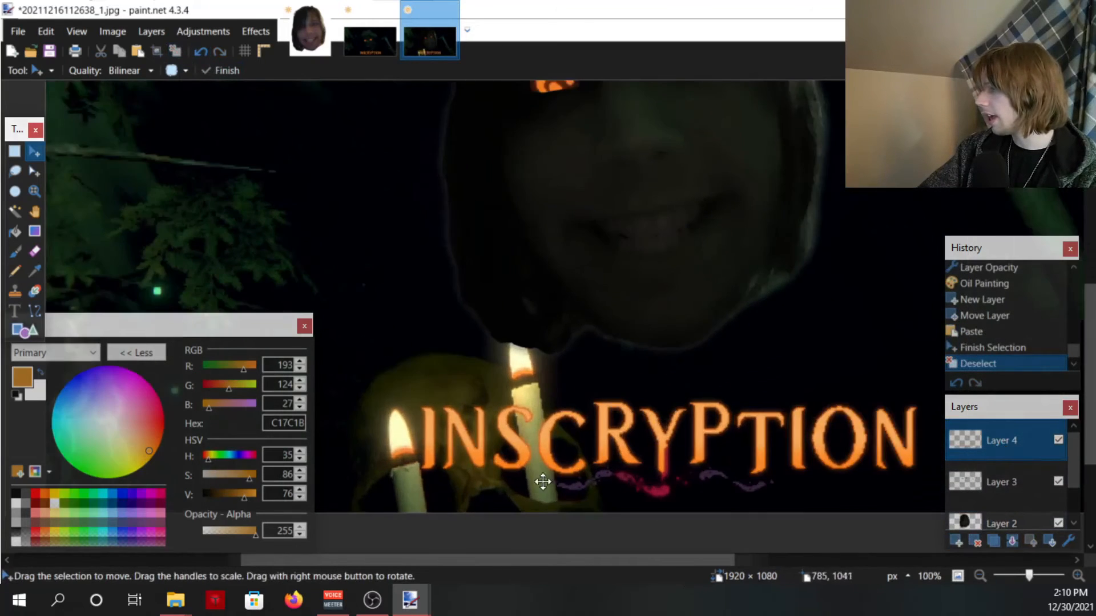
{"action": "scroll", "coordinate": [527, 377], "scroll_direction": "down", "scroll_amount": 3}
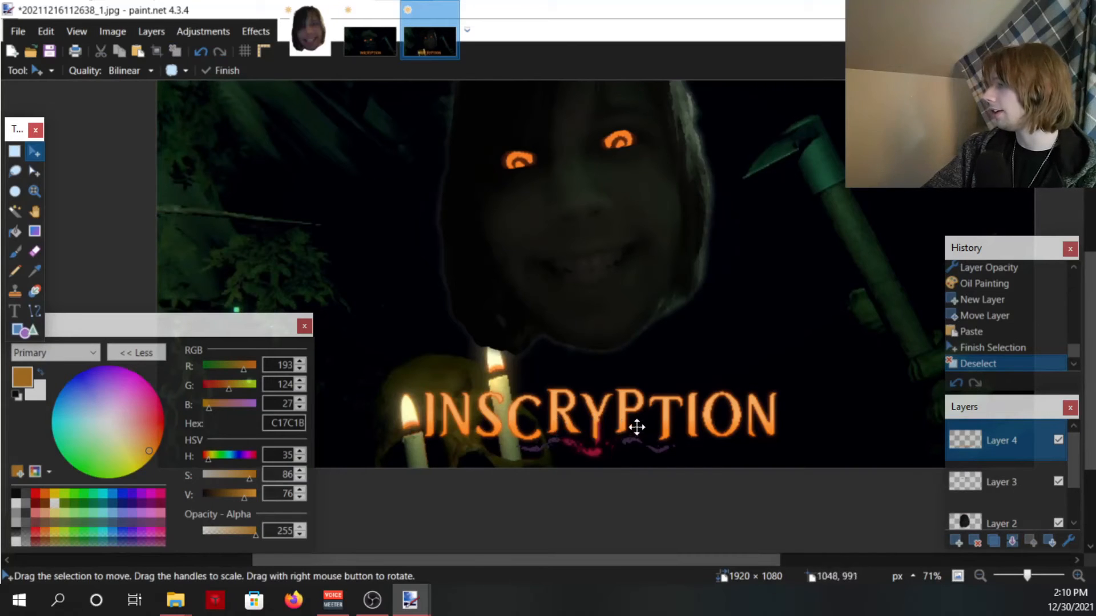
{"action": "scroll", "coordinate": [636, 427], "scroll_direction": "down", "scroll_amount": 2}
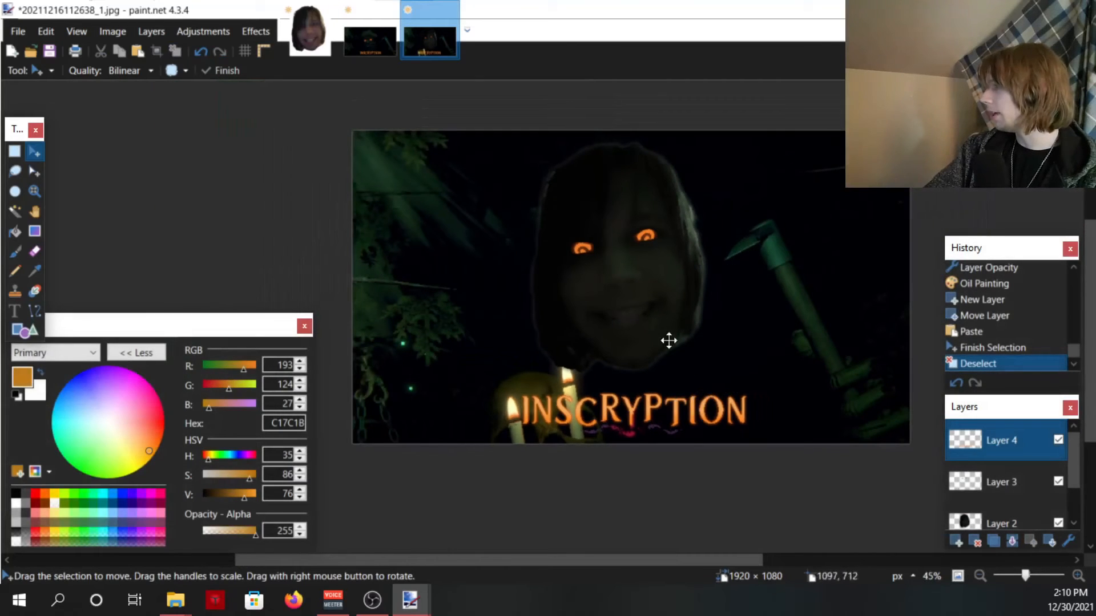
{"action": "scroll", "coordinate": [668, 341], "scroll_direction": "up", "scroll_amount": 2}
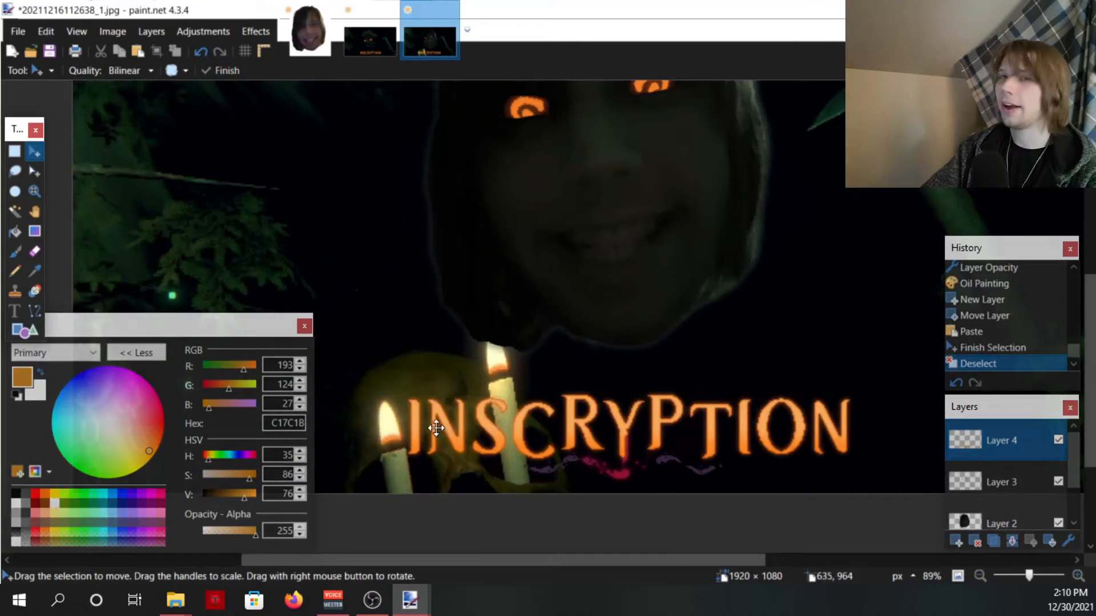
{"action": "scroll", "coordinate": [591, 421], "scroll_direction": "down", "scroll_amount": 2}
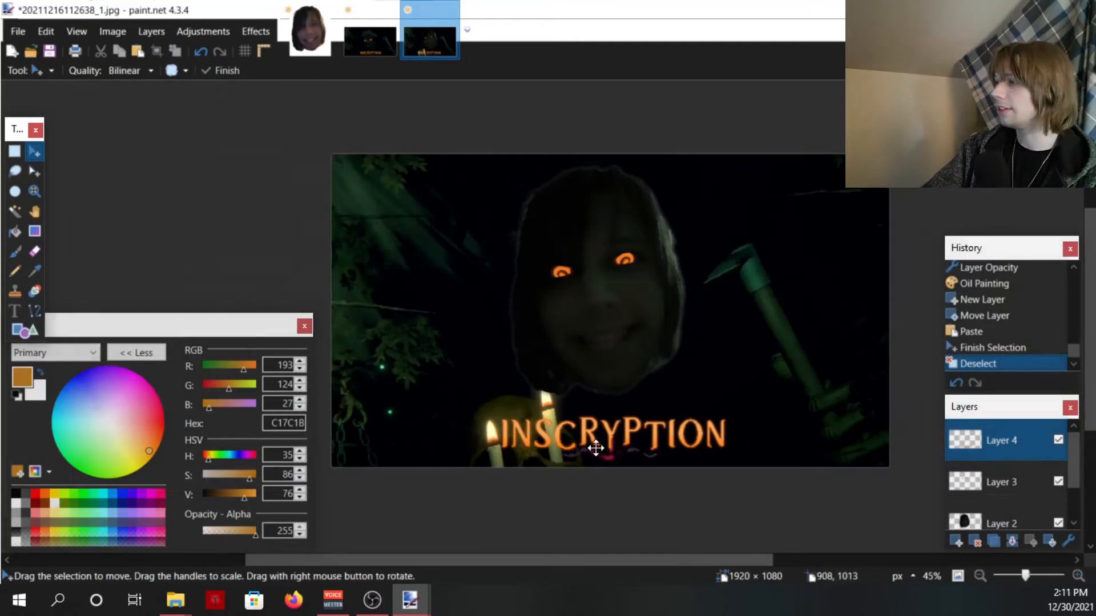
{"action": "scroll", "coordinate": [615, 450], "scroll_direction": "up", "scroll_amount": 1}
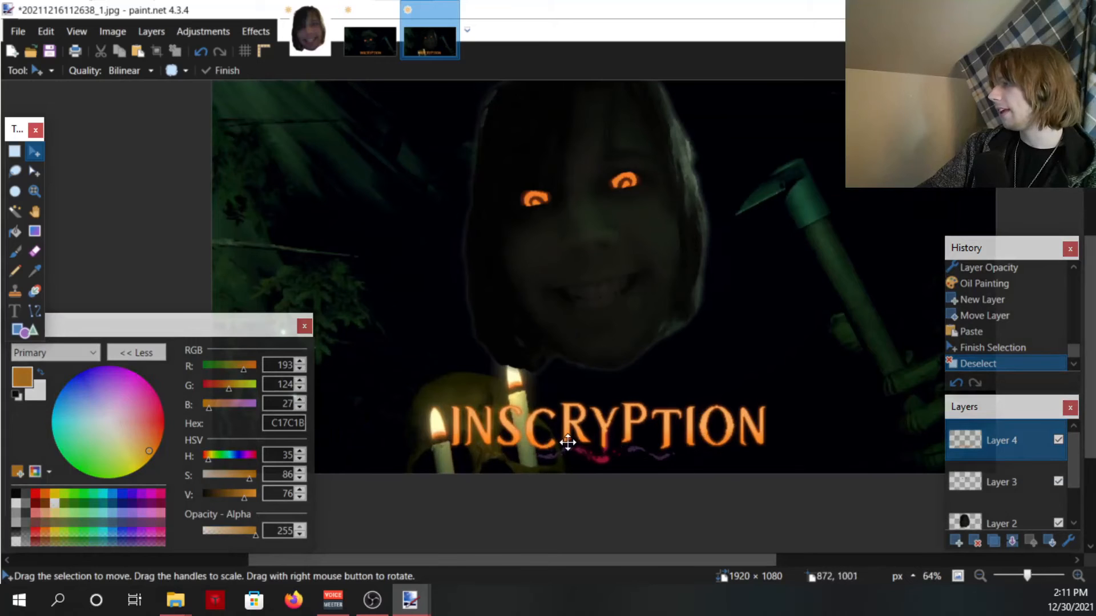
{"action": "scroll", "coordinate": [568, 443], "scroll_direction": "up", "scroll_amount": 2}
{"action": "scroll", "coordinate": [570, 452], "scroll_direction": "down", "scroll_amount": 4}
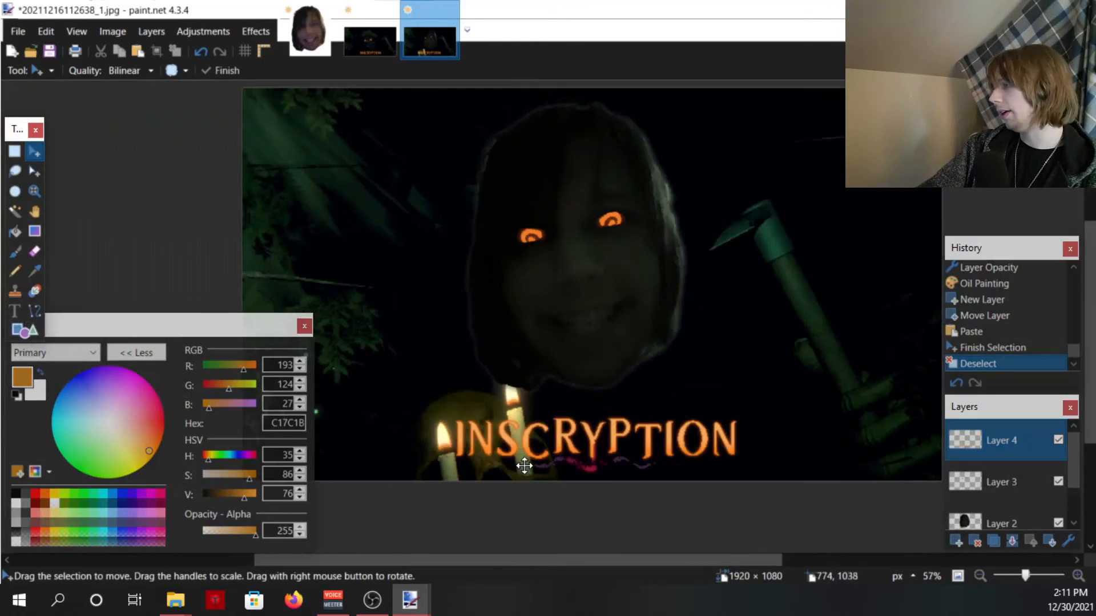
{"action": "scroll", "coordinate": [570, 451], "scroll_direction": "up", "scroll_amount": 1}
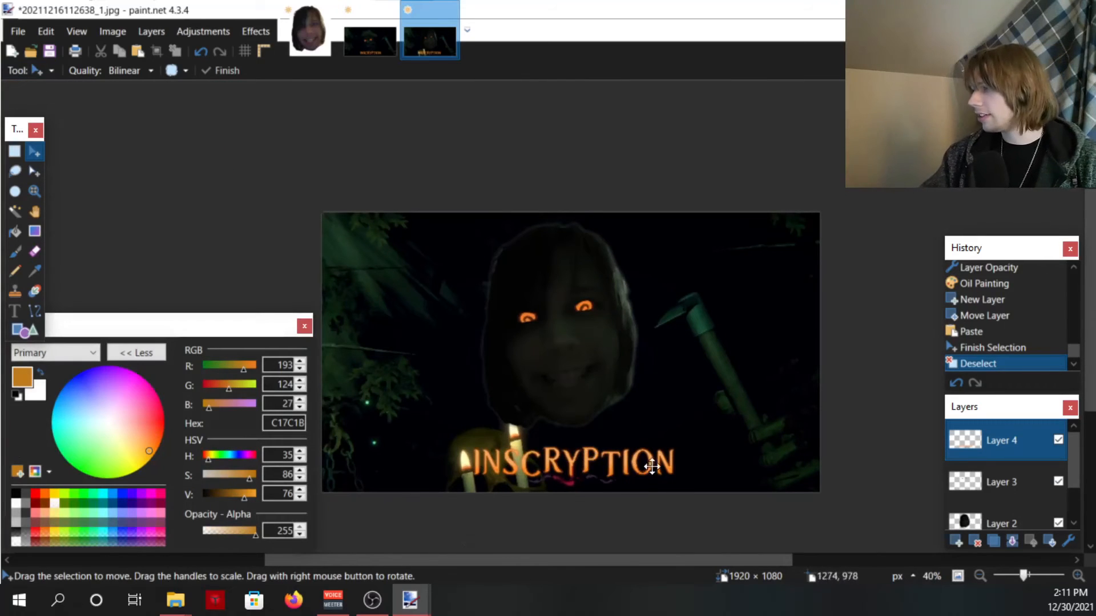
Collapse the extra colour options, then add a new layer for text and check the fonts available to the Text tool.
{"action": "left_click", "coordinate": [153, 352]}
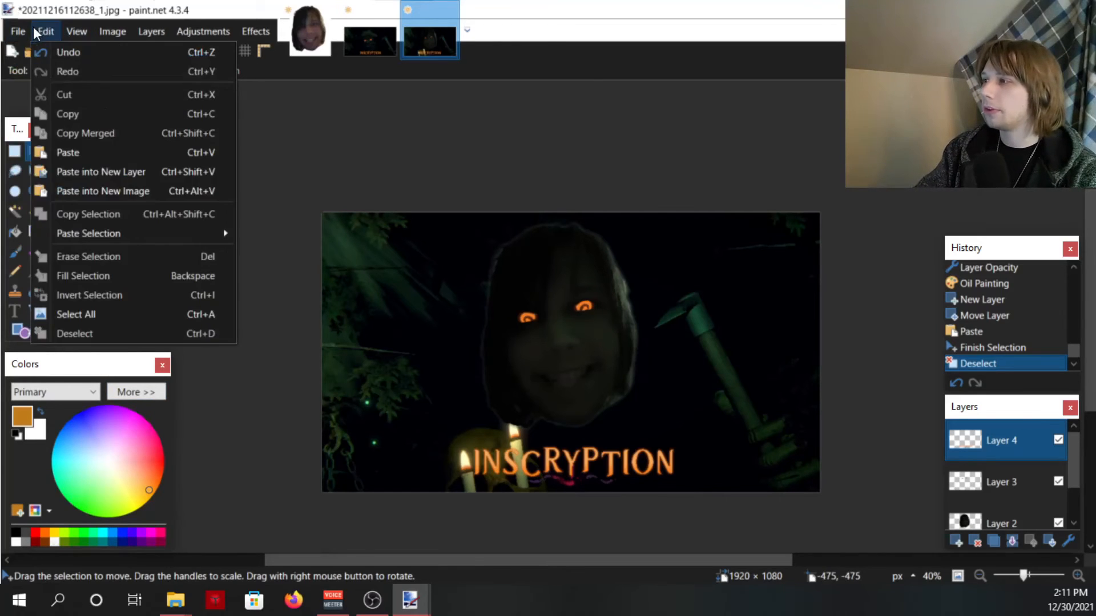
{"action": "left_click", "coordinate": [35, 26]}
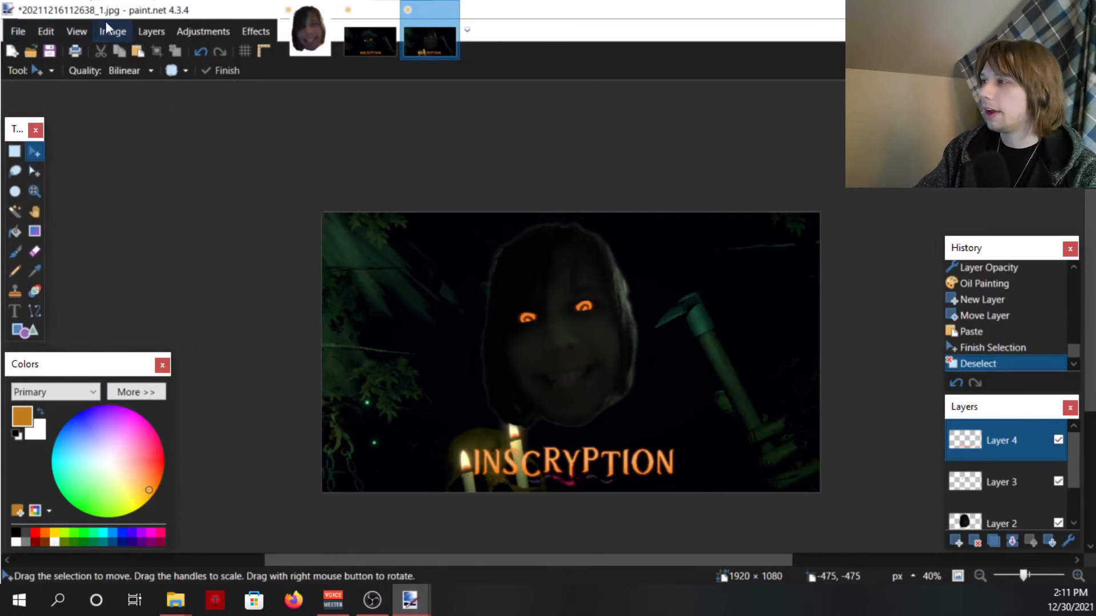
{"action": "left_click", "coordinate": [15, 311]}
{"action": "key", "text": "ctrl+shift+n"}
{"action": "left_click", "coordinate": [198, 70]}
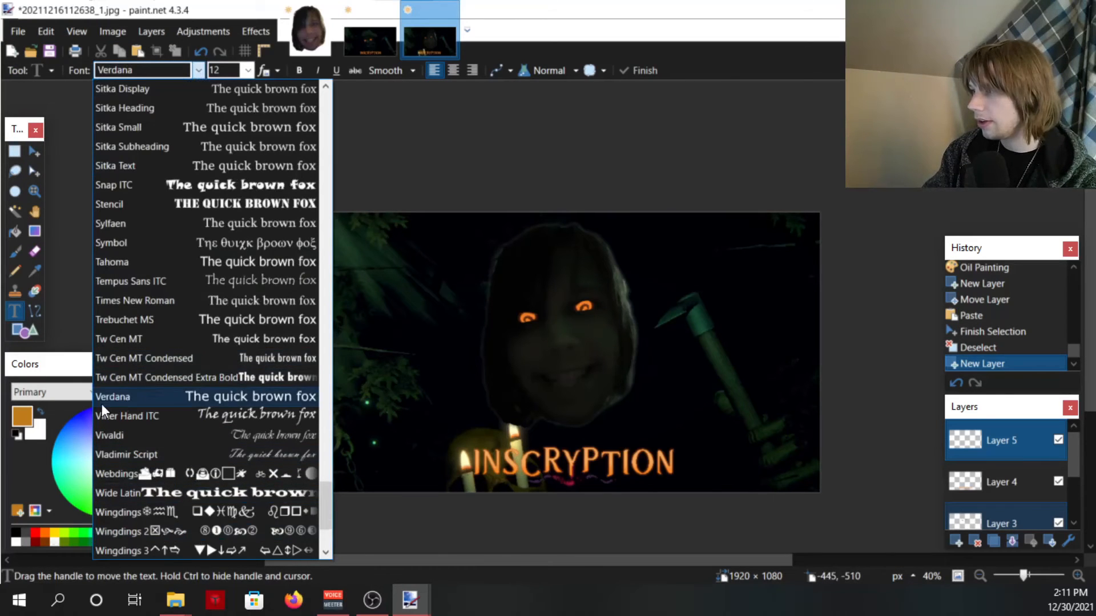
{"action": "left_click", "coordinate": [474, 12]}
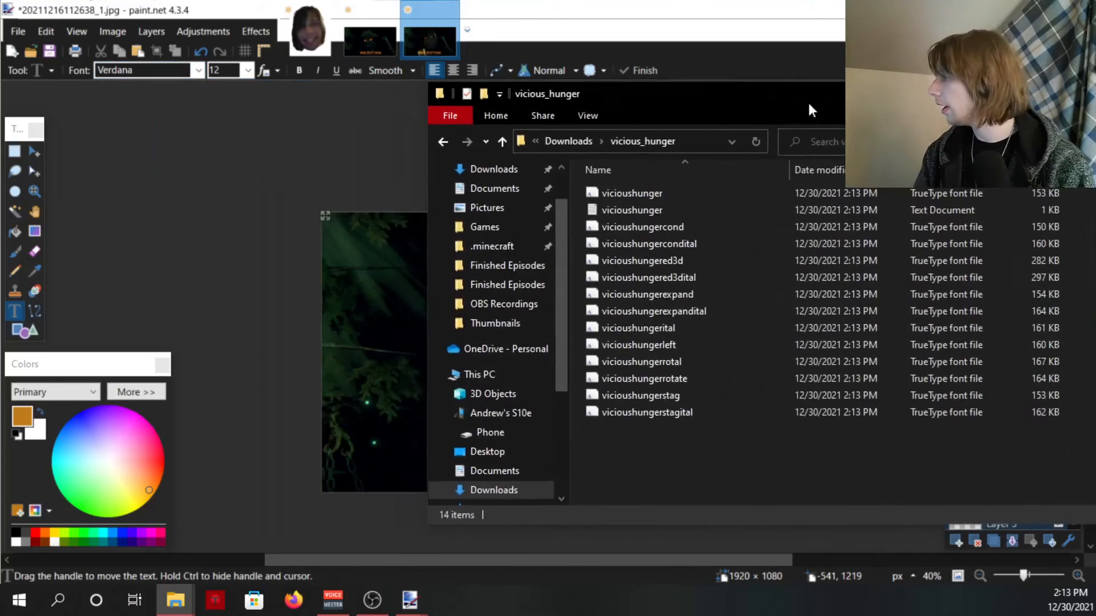
Install the vicioushunger TrueType font from the vicious_hunger download folder into the Windows Fonts folder and locate it there.
{"action": "left_click_drag", "start_coordinate": [807, 101], "coordinate": [648, 176]}
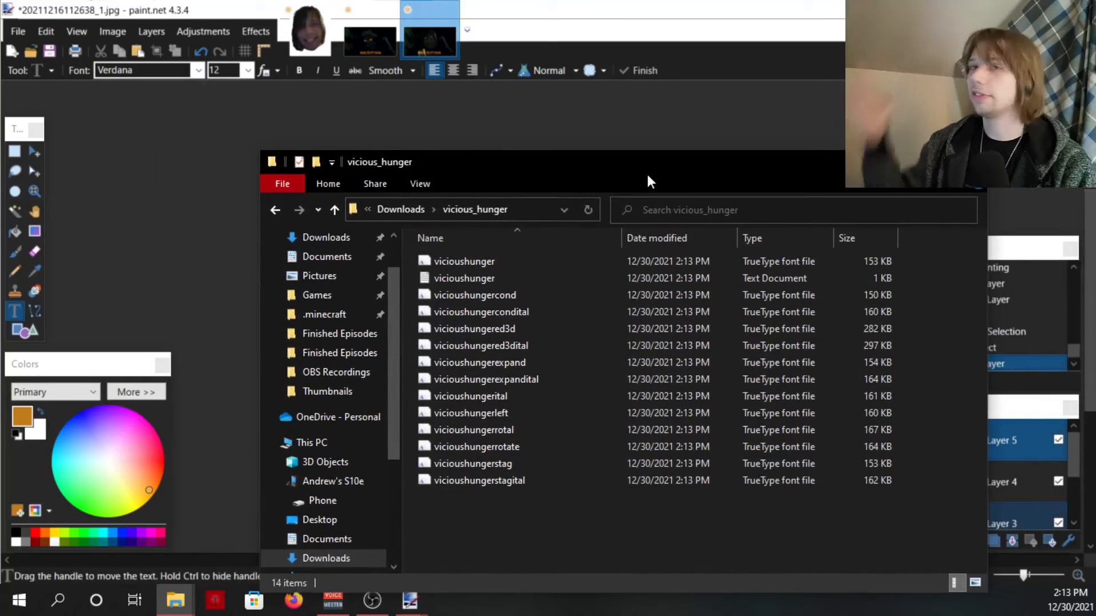
{"action": "double_click", "coordinate": [585, 265]}
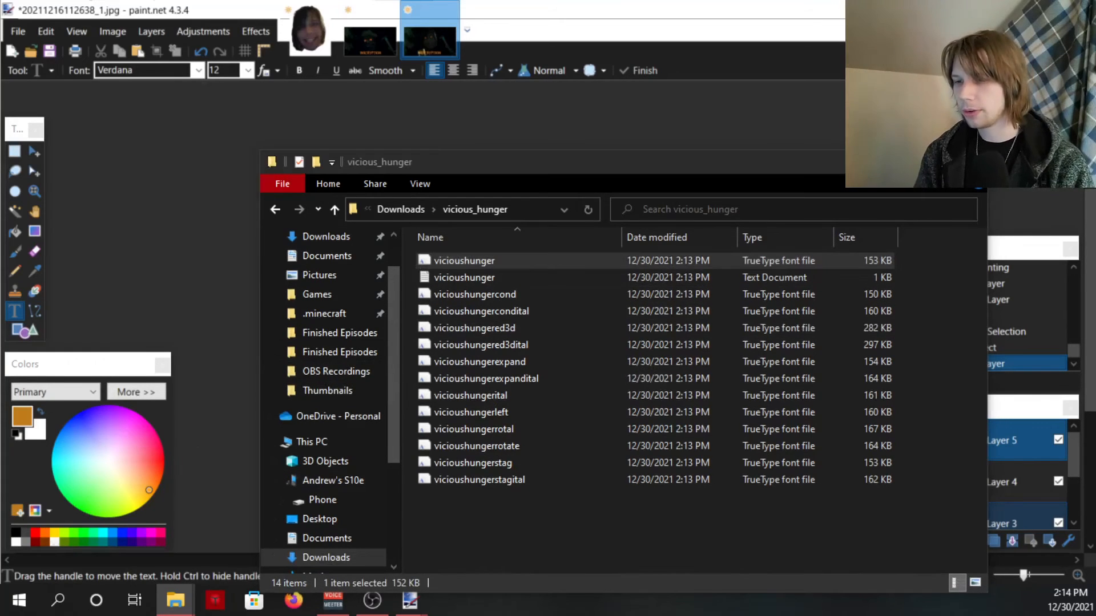
{"action": "left_click_drag", "start_coordinate": [0, 137], "coordinate": [254, 37]}
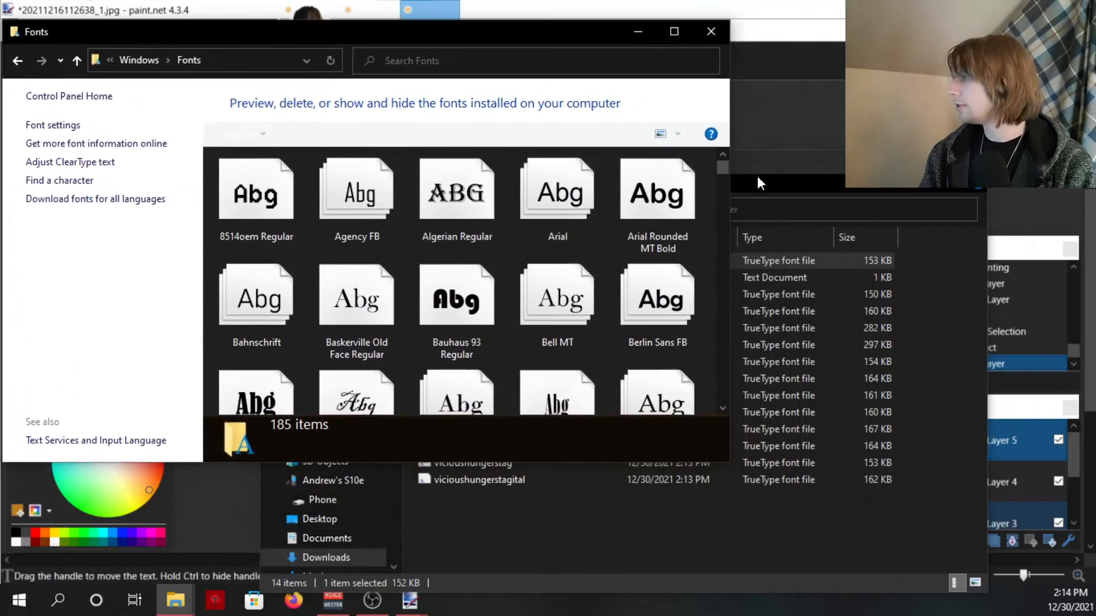
{"action": "left_click_drag", "start_coordinate": [758, 176], "coordinate": [885, 204]}
{"action": "left_click_drag", "start_coordinate": [672, 207], "coordinate": [777, 283]}
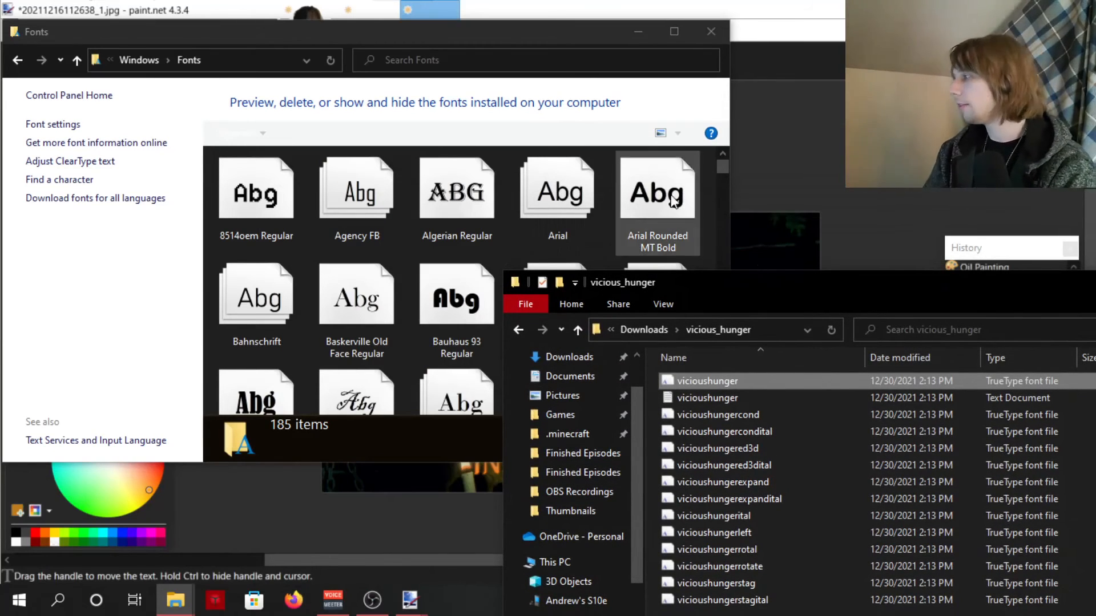
{"action": "left_click_drag", "start_coordinate": [849, 279], "coordinate": [736, 302]}
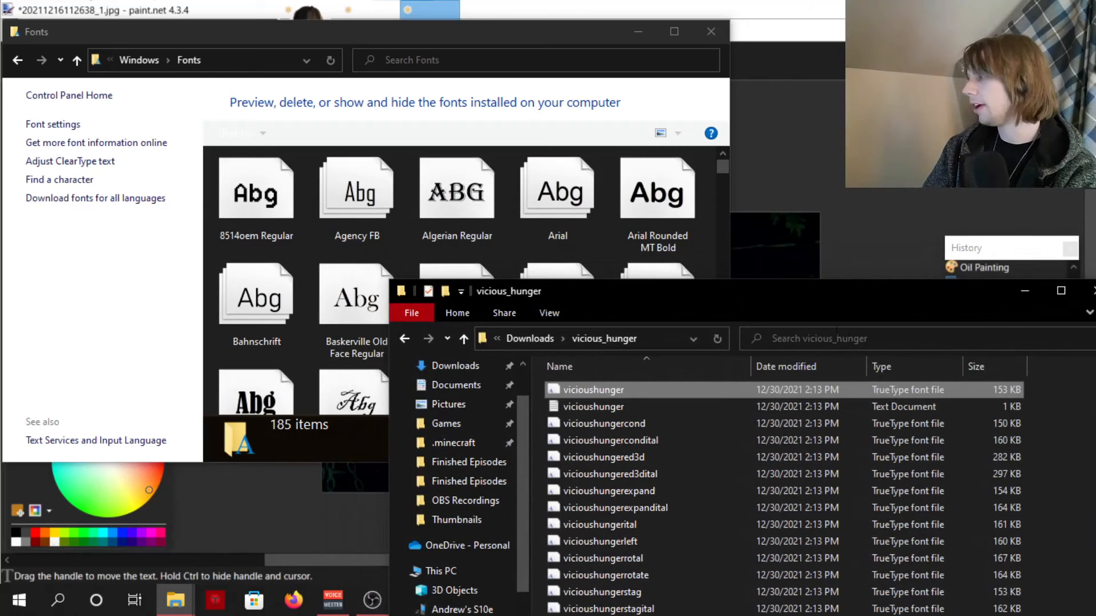
{"action": "left_click_drag", "start_coordinate": [751, 289], "coordinate": [932, 378]}
{"action": "left_click_drag", "start_coordinate": [820, 476], "coordinate": [404, 340]}
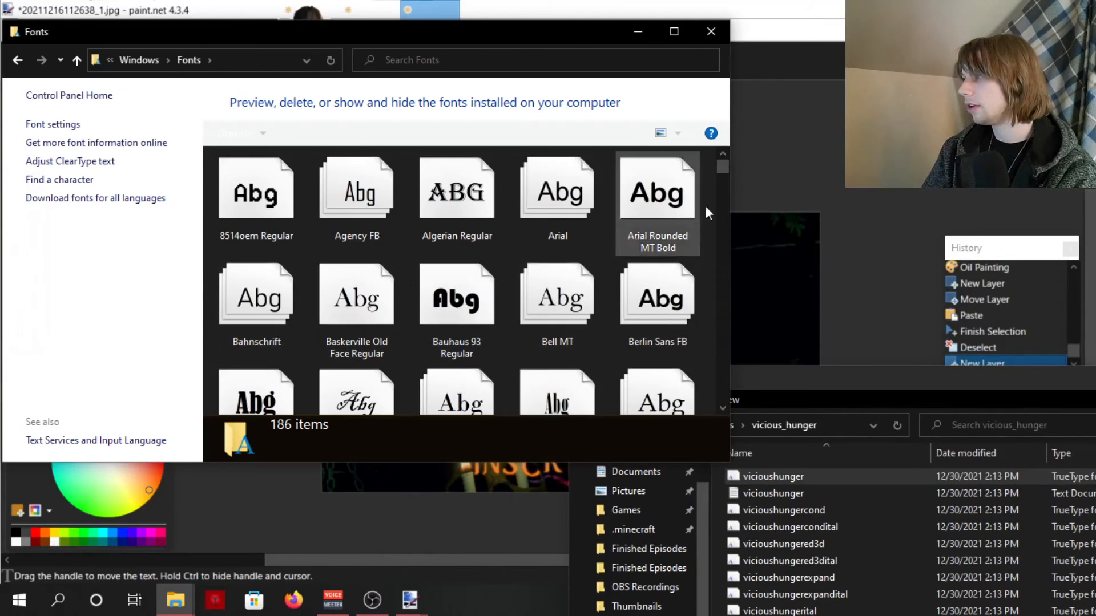
{"action": "key", "text": "v"}
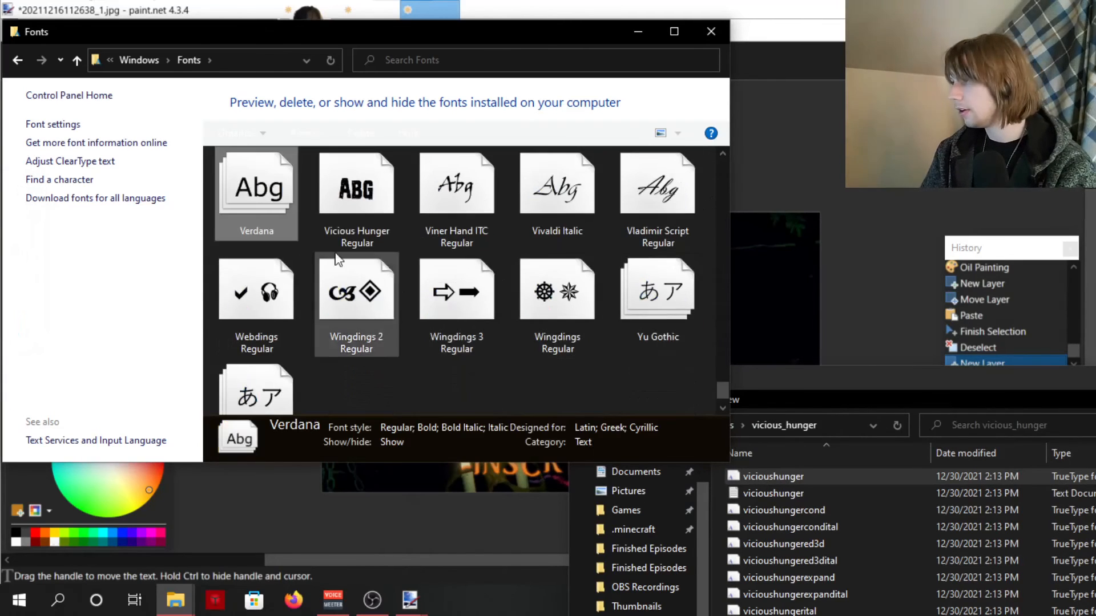
{"action": "left_click", "coordinate": [364, 191]}
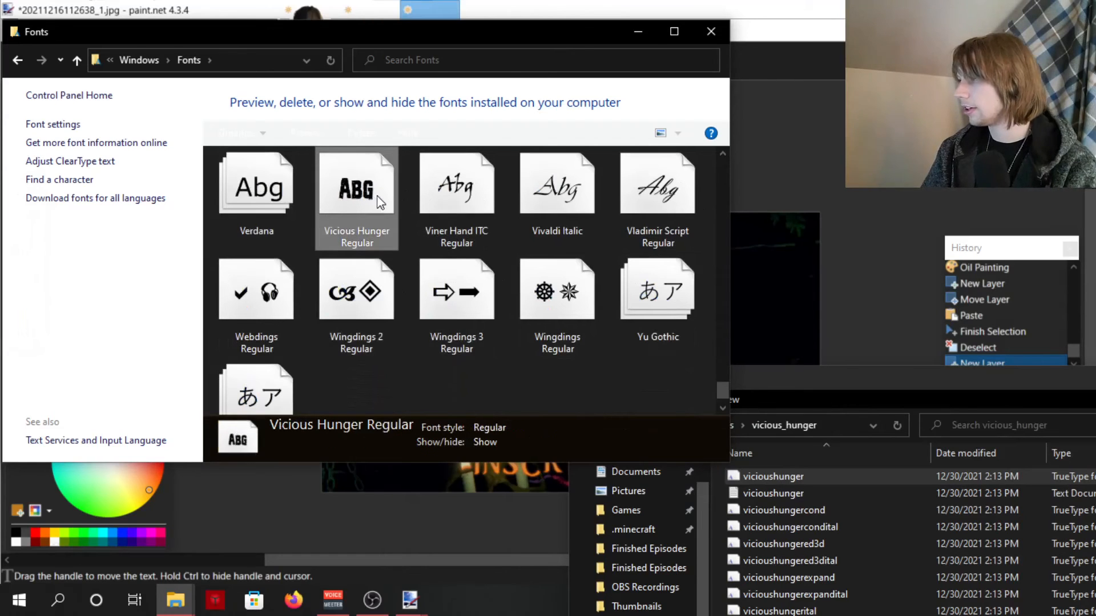
Switch back to paint.net and add the text "1" after the INSCRYPTION title in the Vicious Hunger font at size 84.
{"action": "key", "text": "alt+Tab"}
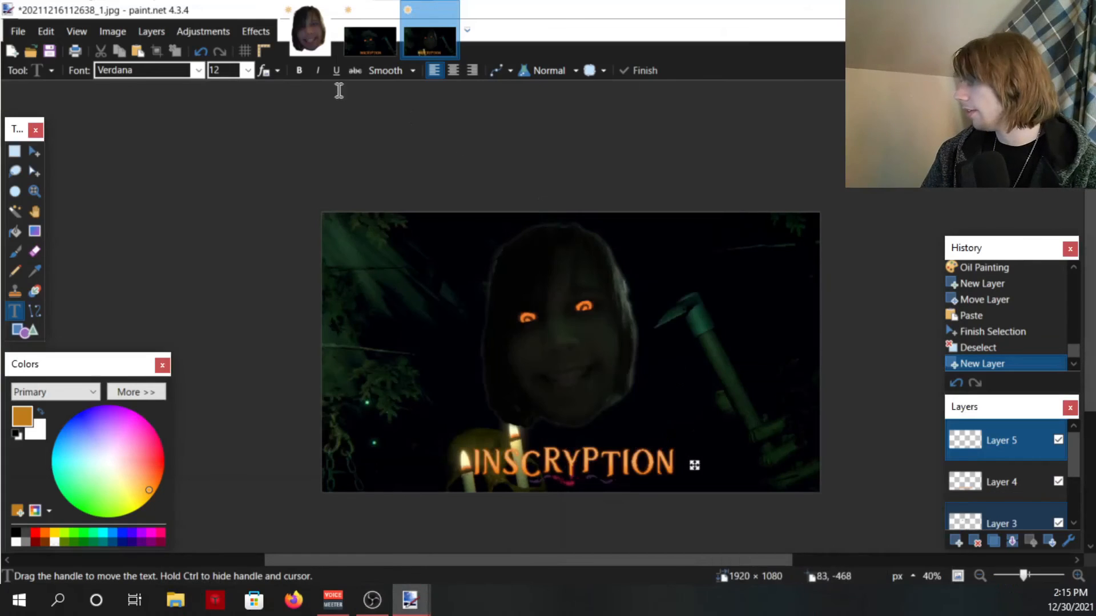
{"action": "left_click", "coordinate": [197, 69]}
{"action": "key", "text": "Down"}
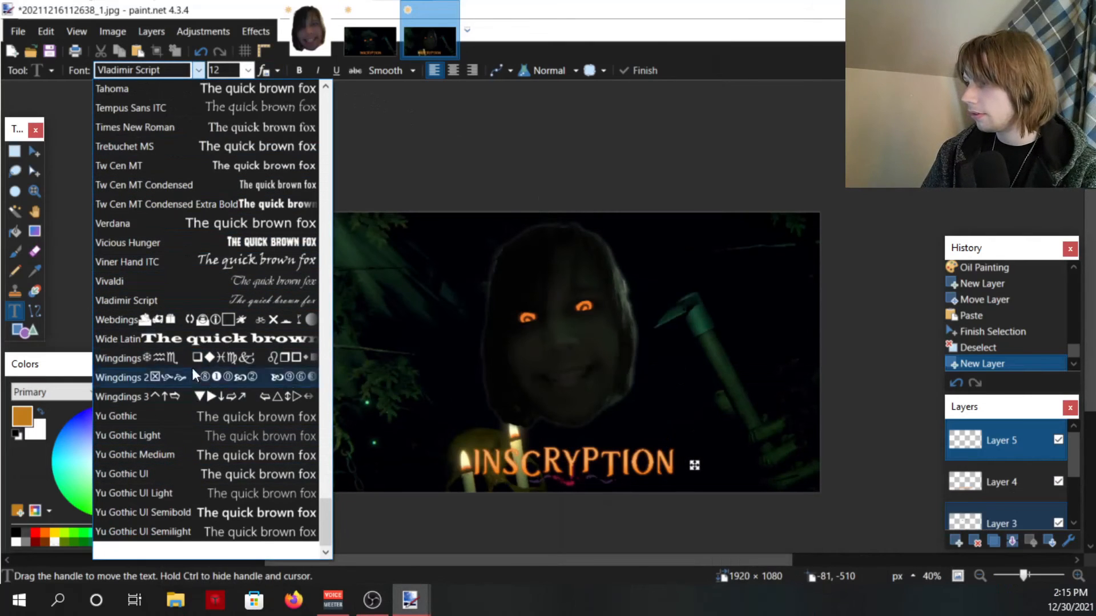
{"action": "left_click", "coordinate": [195, 250]}
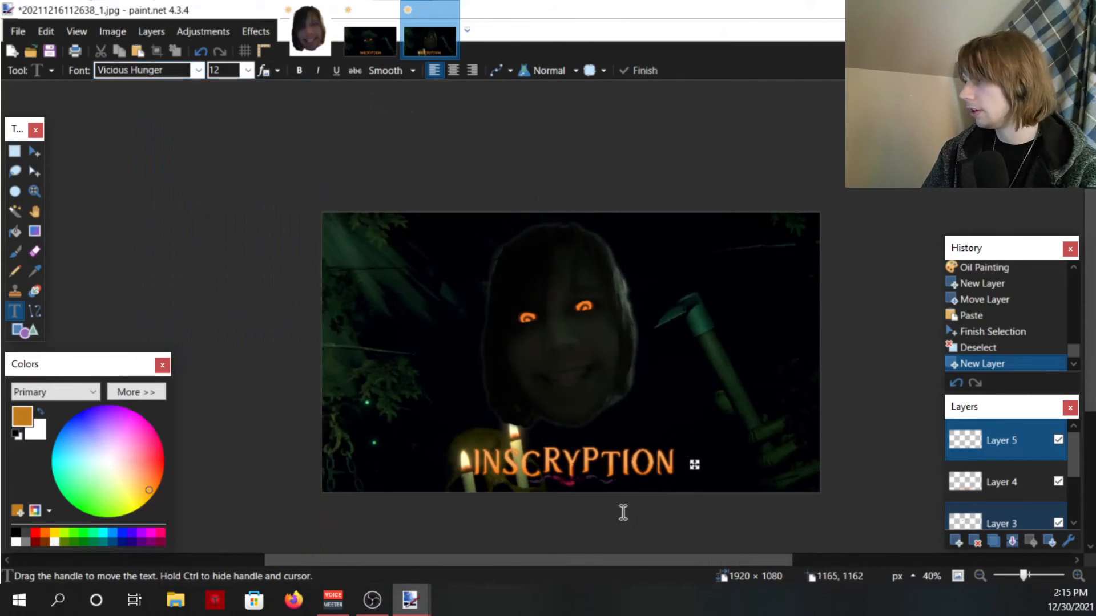
{"action": "left_click", "coordinate": [247, 73]}
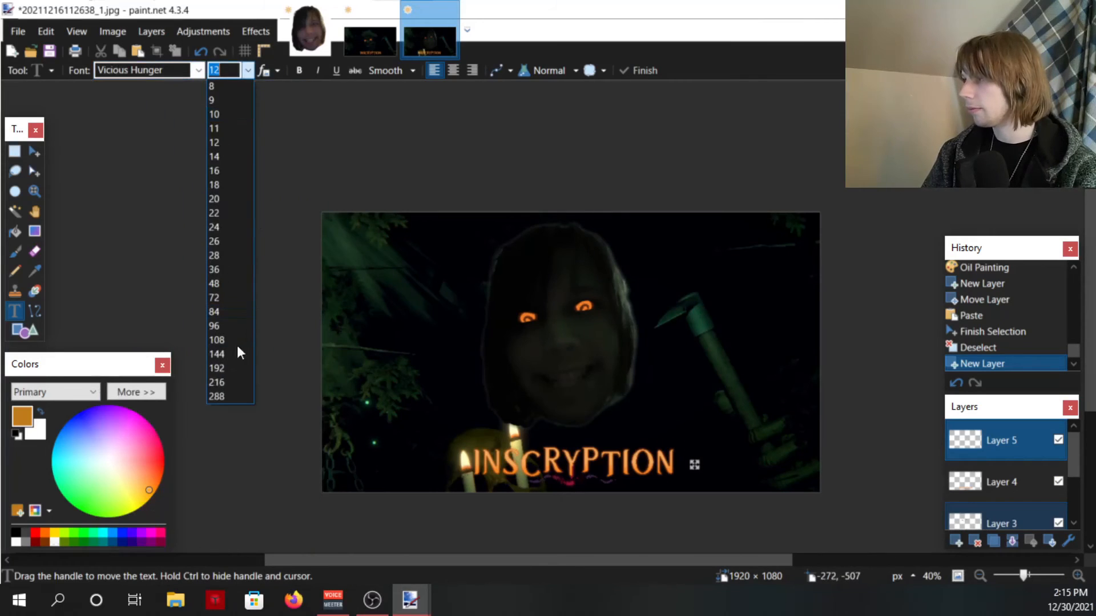
{"action": "left_click", "coordinate": [220, 312]}
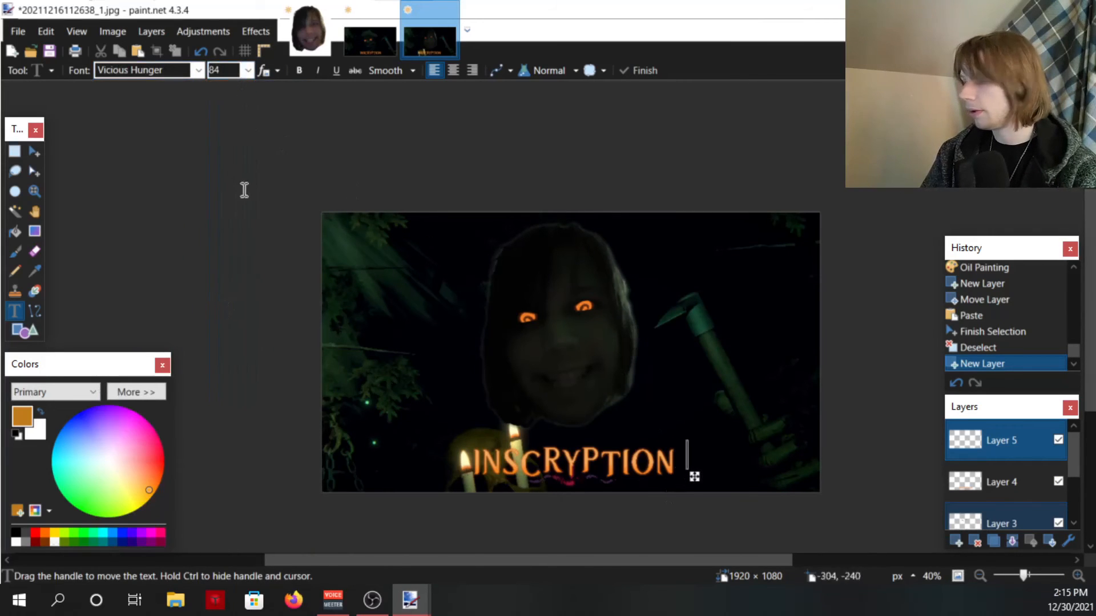
{"action": "type", "text": "1"}
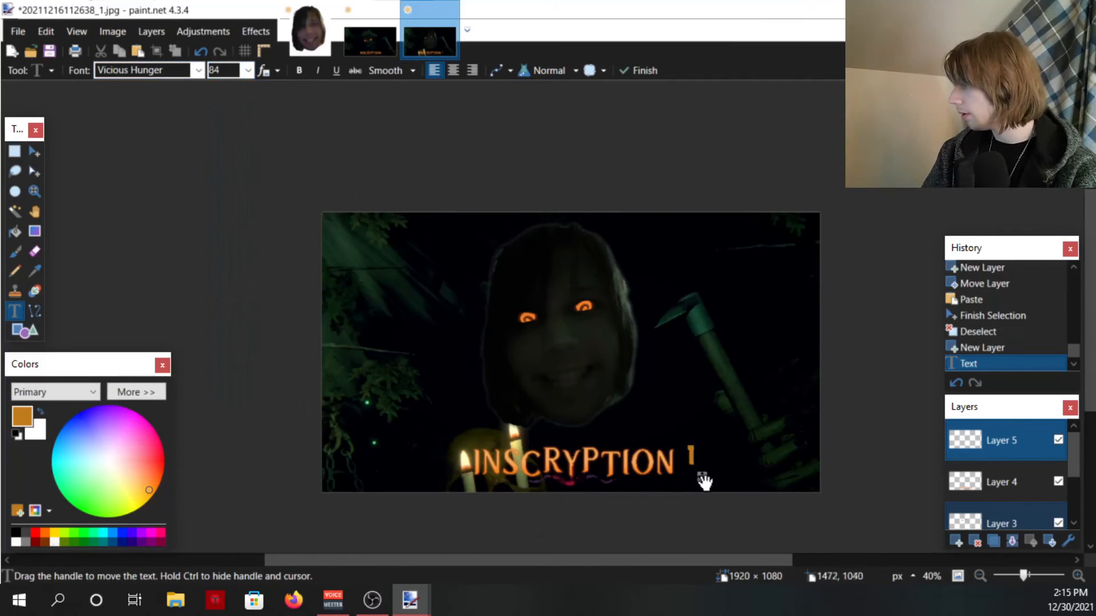
Place the "1" just past the lower end of the INSCRYPTION title in darker orange and save the project as Deadly Game of Cards! - Inscryption Part 1.pdn.
{"action": "scroll", "coordinate": [702, 486], "scroll_direction": "up", "scroll_amount": 3}
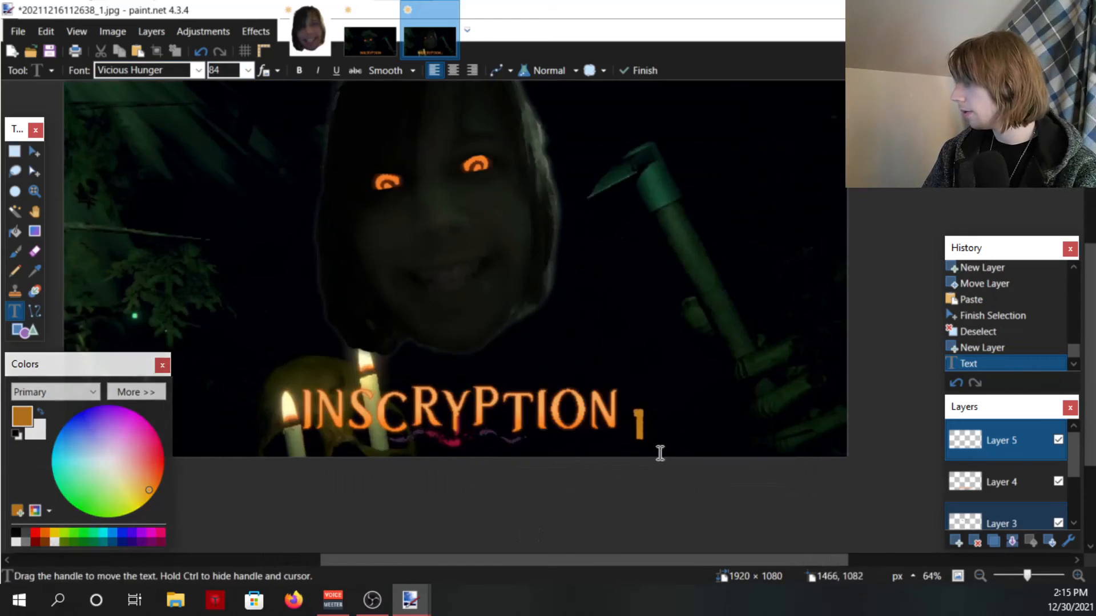
{"action": "scroll", "coordinate": [659, 452], "scroll_direction": "up", "scroll_amount": 2}
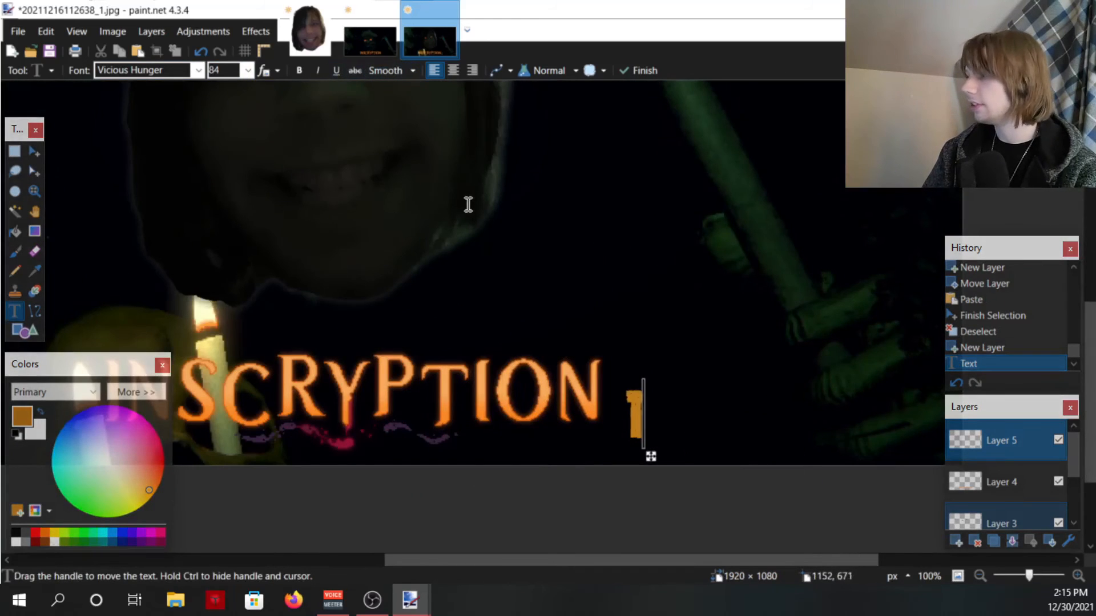
{"action": "key", "text": "ctrl+z"}
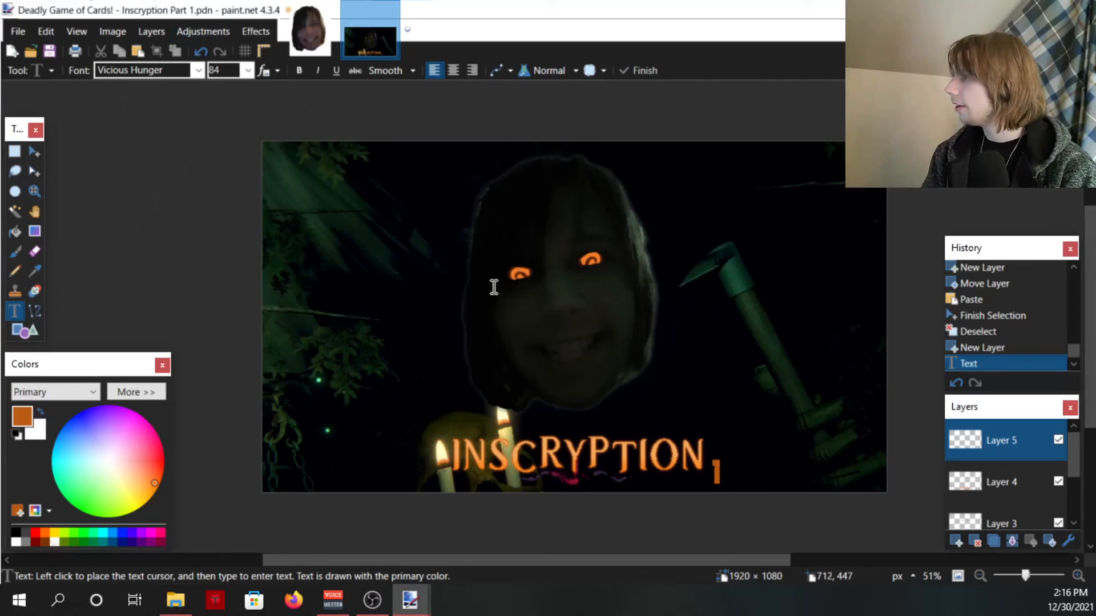
Delete the white Background layer behind the cut-out face, then save that image as Grrr Face.png and close it.
{"action": "left_click", "coordinate": [308, 28]}
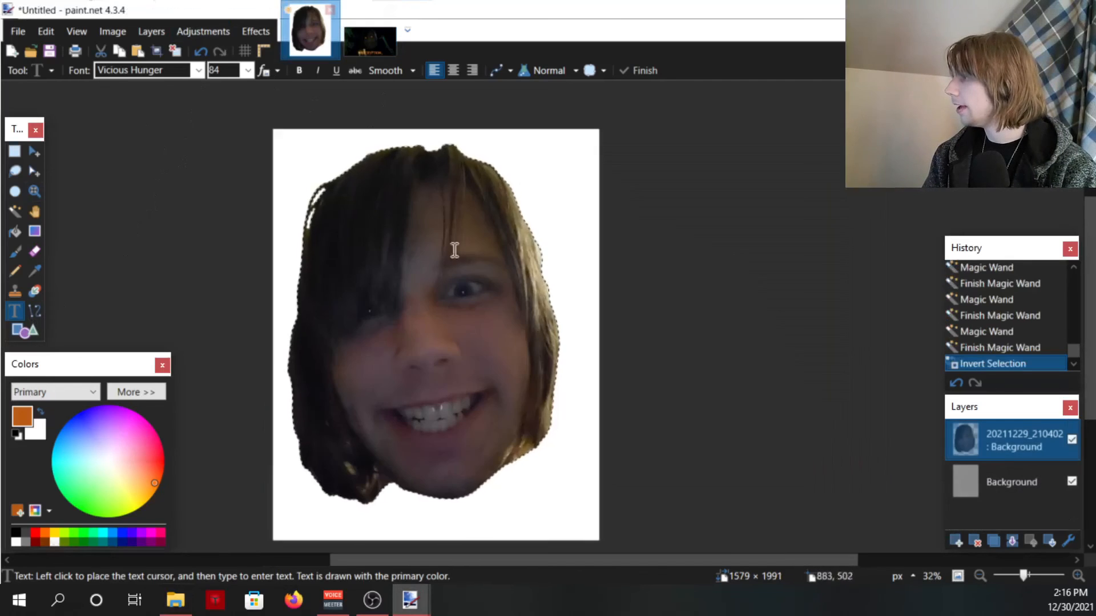
{"action": "left_click", "coordinate": [16, 32]}
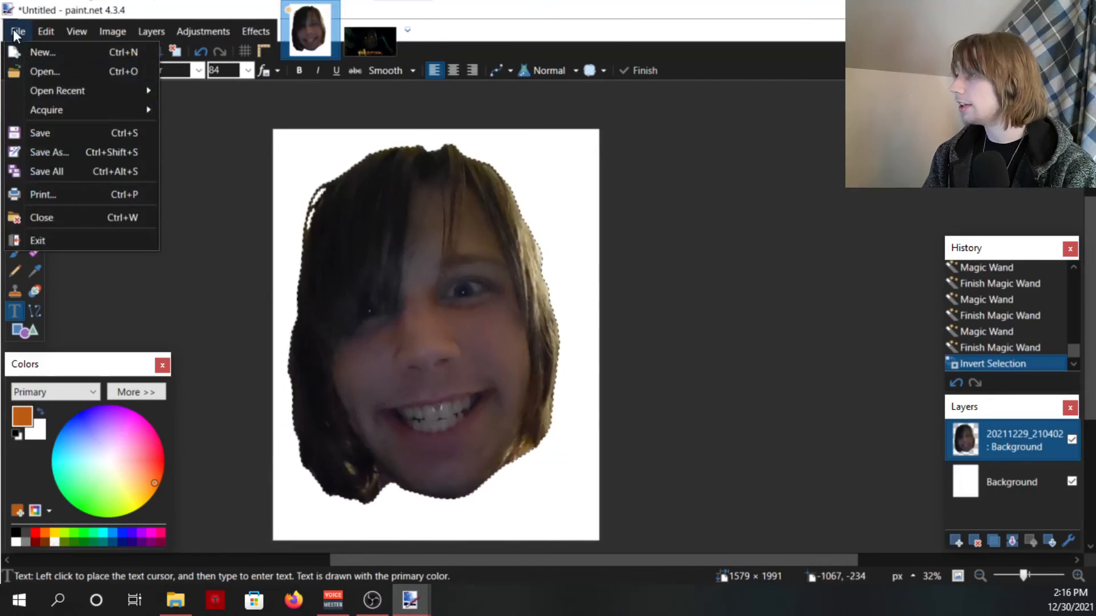
{"action": "left_click", "coordinate": [87, 154]}
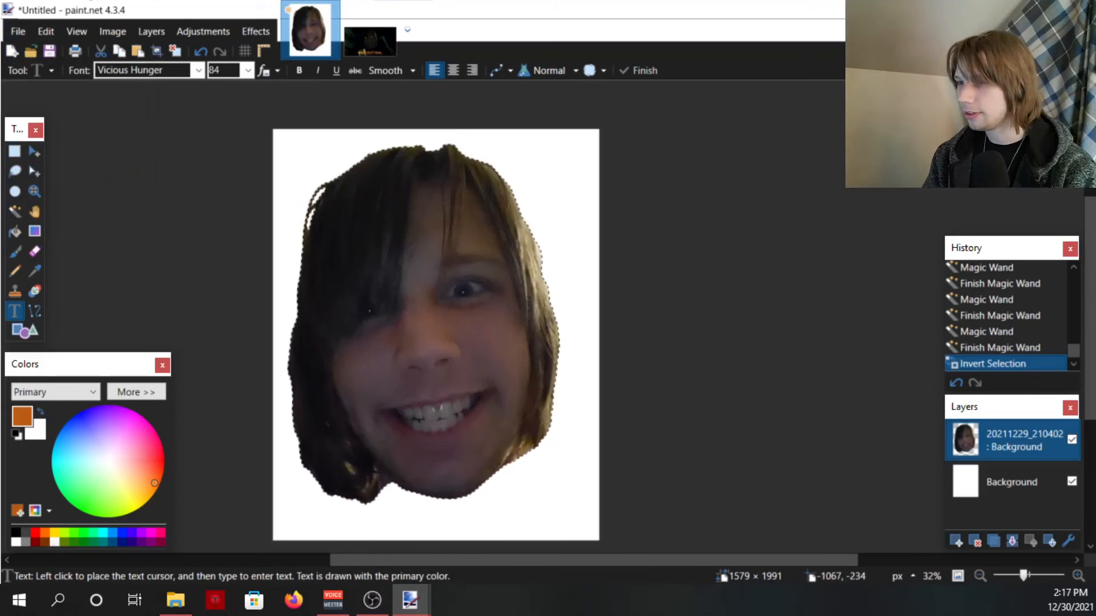
{"action": "key", "text": "Return"}
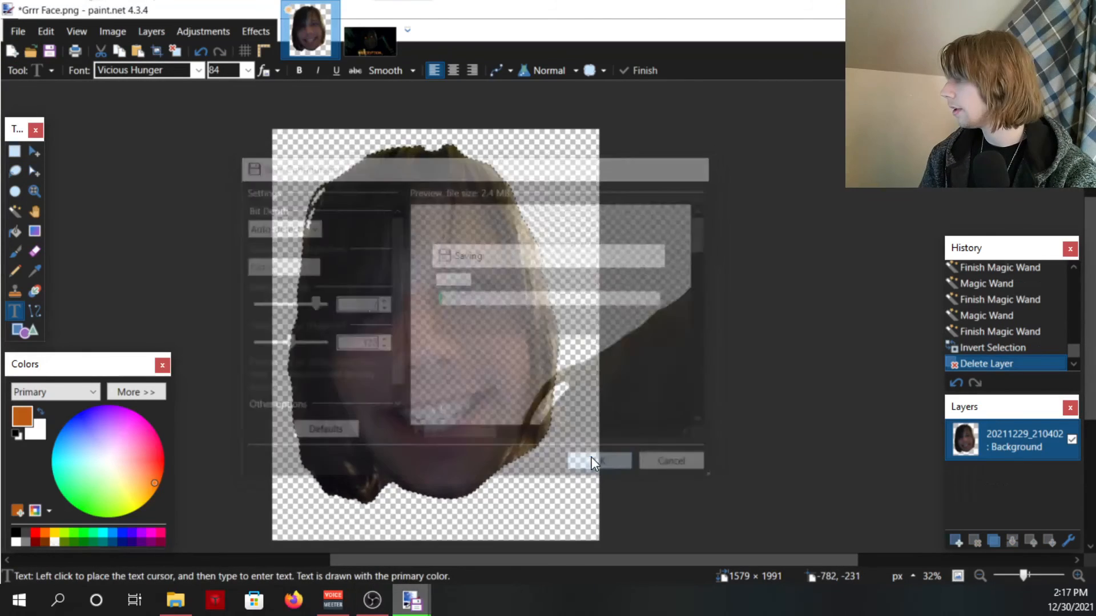
{"action": "left_click", "coordinate": [594, 460]}
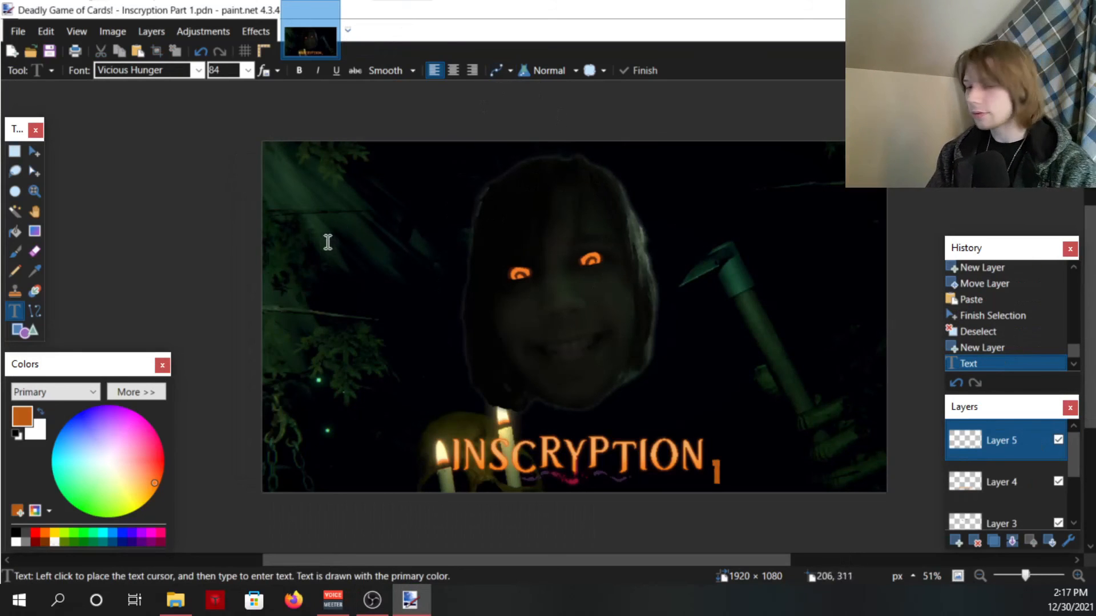
Examine the finished thumbnail, checking the darkened head, the glowing spiral eyes and the INSCRYPTION title with its episode number.
{"action": "scroll", "coordinate": [333, 255], "scroll_direction": "down", "scroll_amount": 1, "text": "ctrl"}
{"action": "scroll", "coordinate": [690, 326], "scroll_direction": "up", "scroll_amount": 1, "text": "ctrl"}
{"action": "scroll", "coordinate": [487, 321], "scroll_direction": "up", "scroll_amount": 1, "text": "ctrl"}
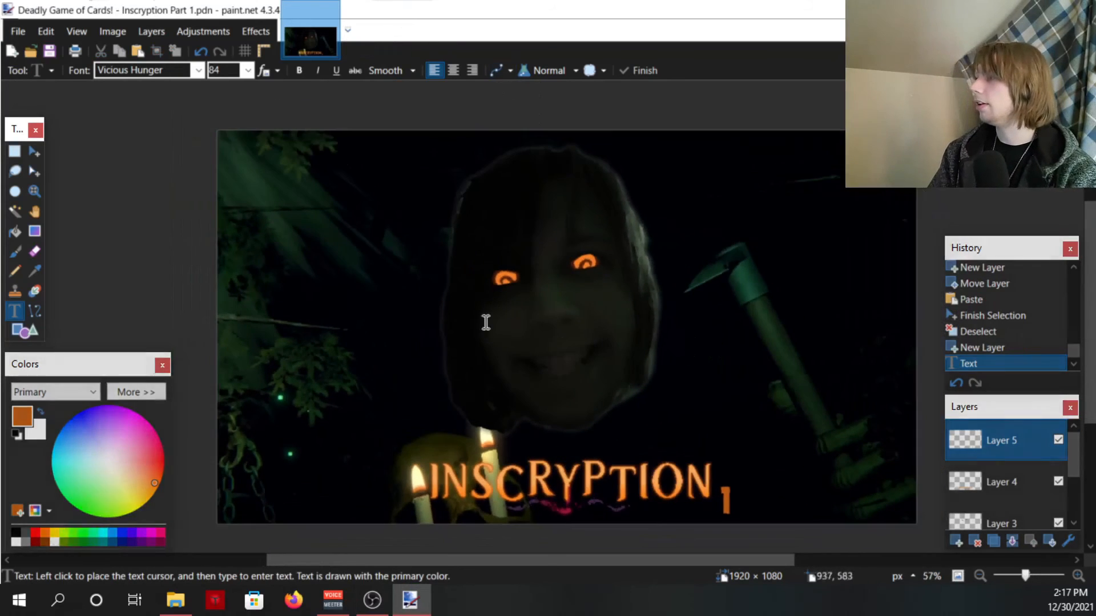
{"action": "scroll", "coordinate": [247, 281], "scroll_direction": "down", "scroll_amount": 1, "text": "ctrl"}
{"action": "scroll", "coordinate": [501, 323], "scroll_direction": "up", "scroll_amount": 1, "text": "ctrl"}
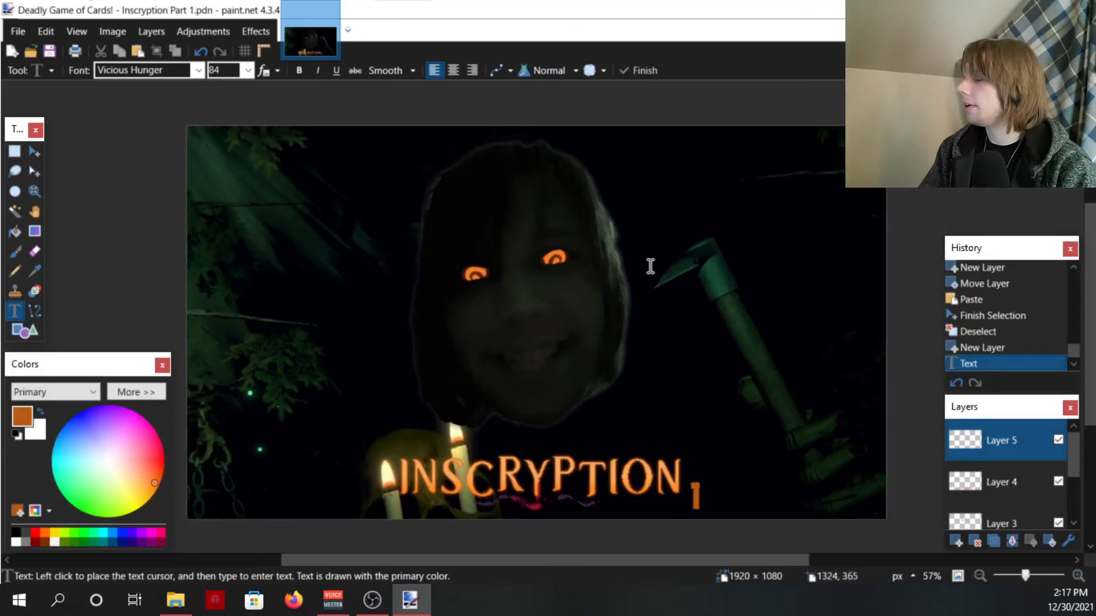
{"action": "scroll", "coordinate": [556, 277], "scroll_direction": "up", "scroll_amount": 5, "text": "ctrl"}
{"action": "scroll", "coordinate": [555, 276], "scroll_direction": "down", "scroll_amount": 7, "text": "ctrl"}
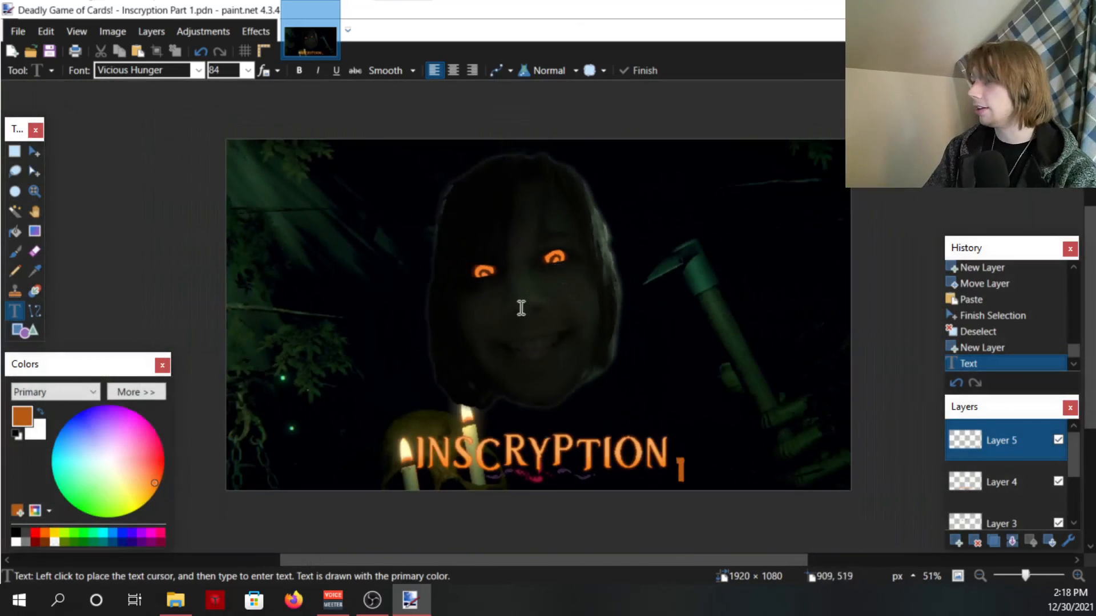
{"action": "scroll", "coordinate": [654, 350], "scroll_direction": "up", "scroll_amount": 1, "text": "ctrl"}
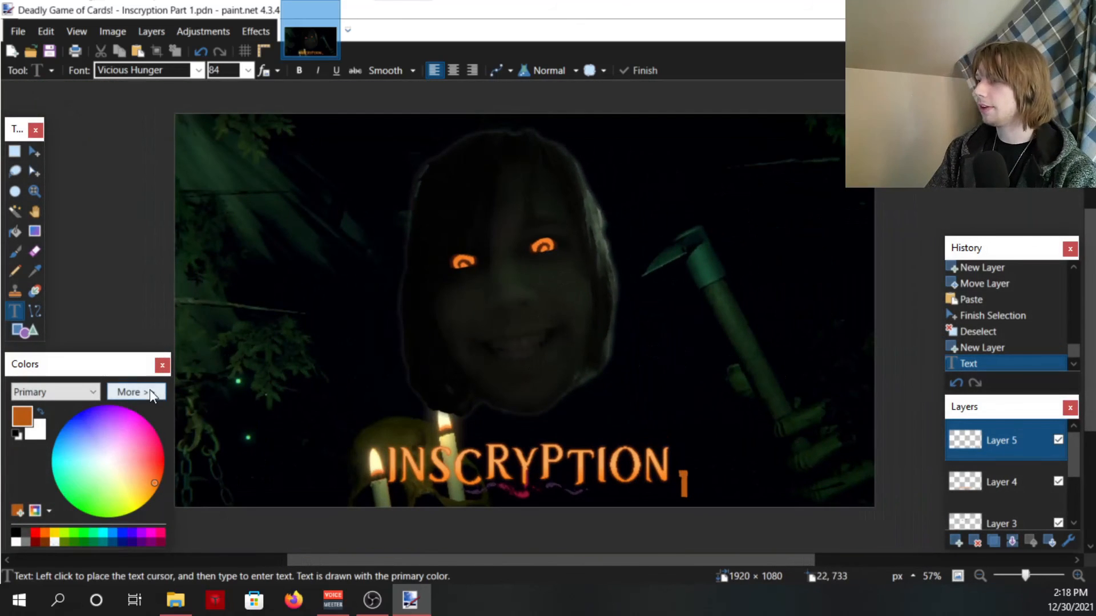
{"action": "scroll", "coordinate": [387, 212], "scroll_direction": "up", "scroll_amount": 1, "text": "ctrl"}
{"action": "scroll", "coordinate": [782, 379], "scroll_direction": "down", "scroll_amount": 1, "text": "ctrl"}
{"action": "scroll", "coordinate": [475, 343], "scroll_direction": "up", "scroll_amount": 1, "text": "ctrl"}
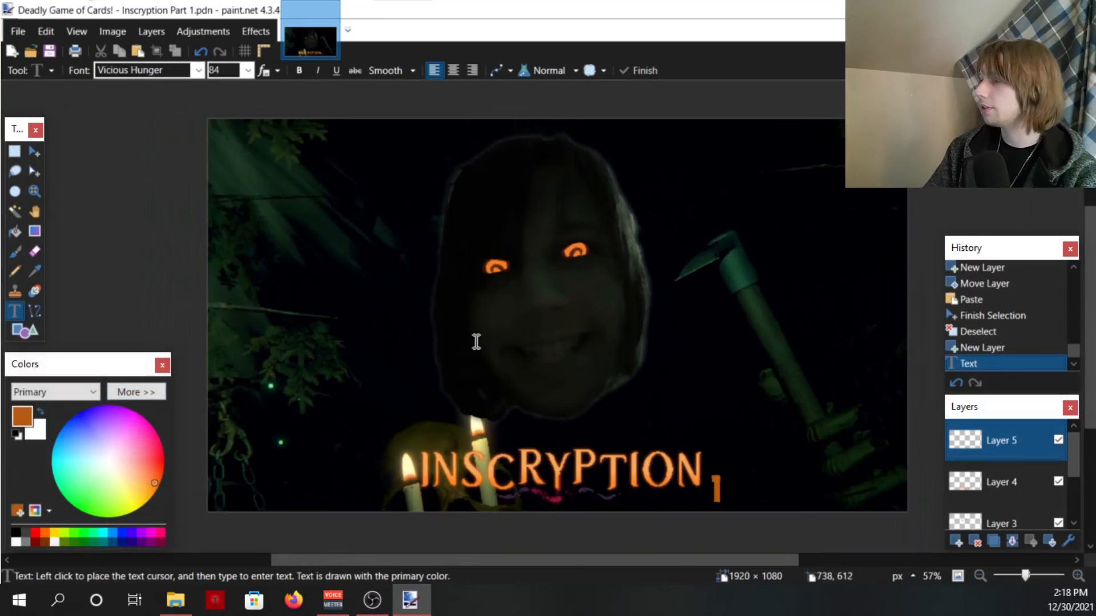